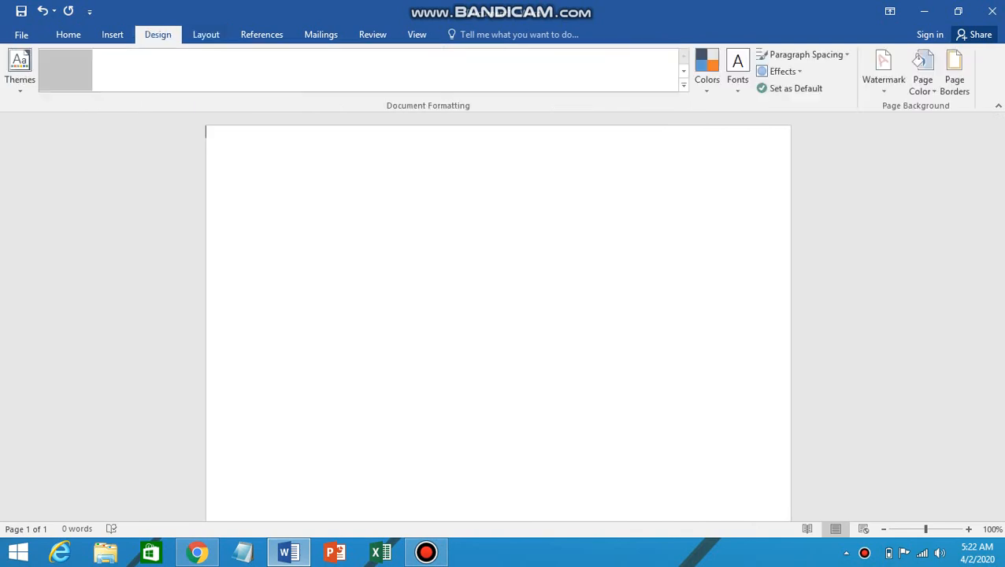
Step: From the Design tab, open Borders and Shading on its Page Border tab
{"action": "left_click", "coordinate": [953, 75]}
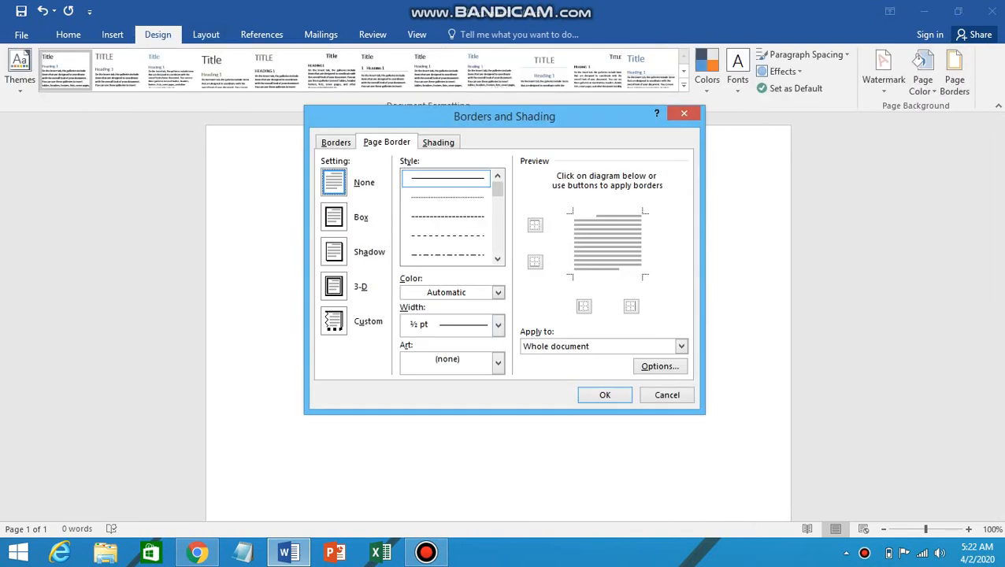
Step: Give the page a Box border 1 ½ pt wide, leaving decorative art off
{"action": "left_click", "coordinate": [334, 218]}
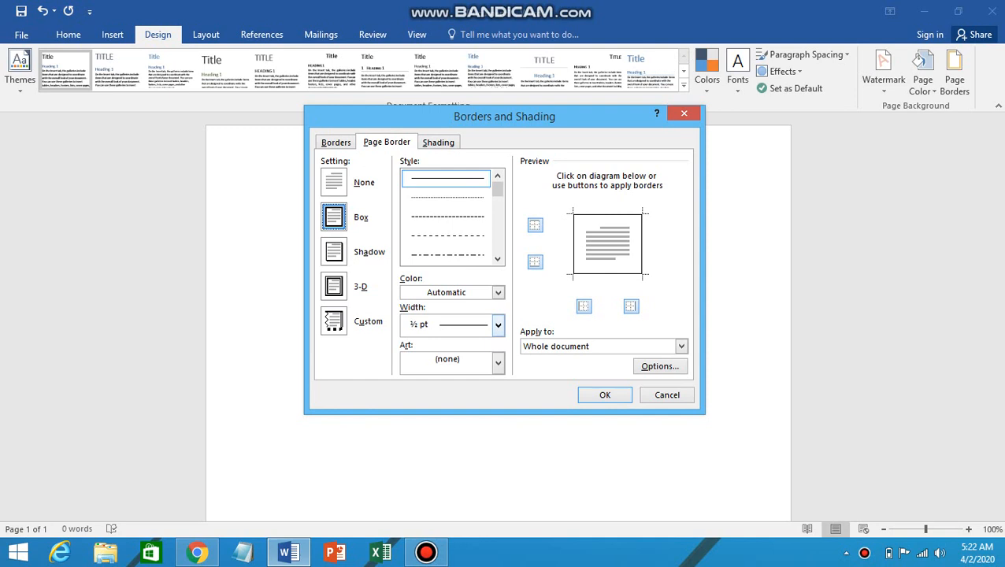
{"action": "left_click", "coordinate": [497, 363]}
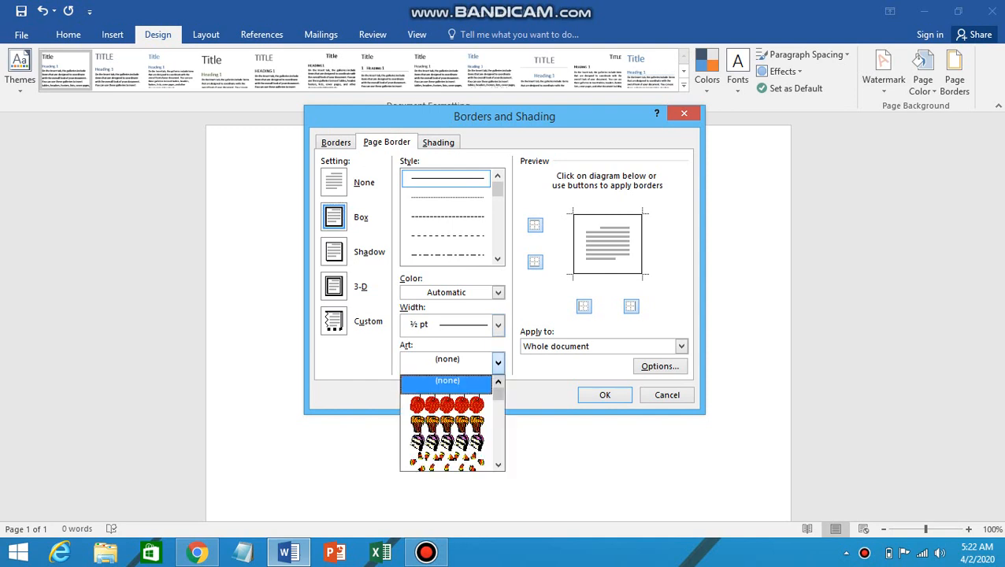
{"action": "left_click_drag", "start_coordinate": [497, 392], "coordinate": [498, 452]}
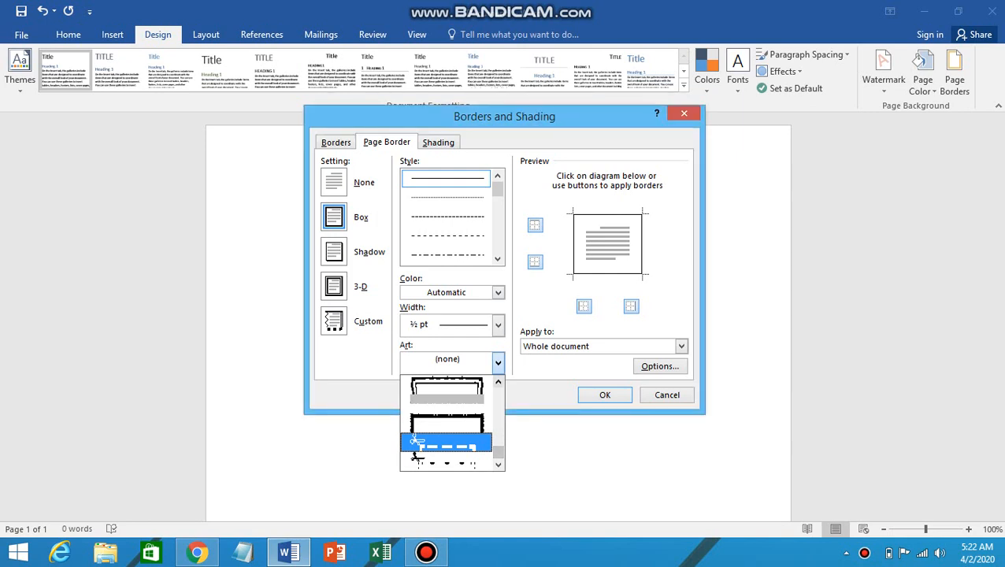
{"action": "left_click", "coordinate": [498, 363]}
{"action": "left_click", "coordinate": [497, 325]}
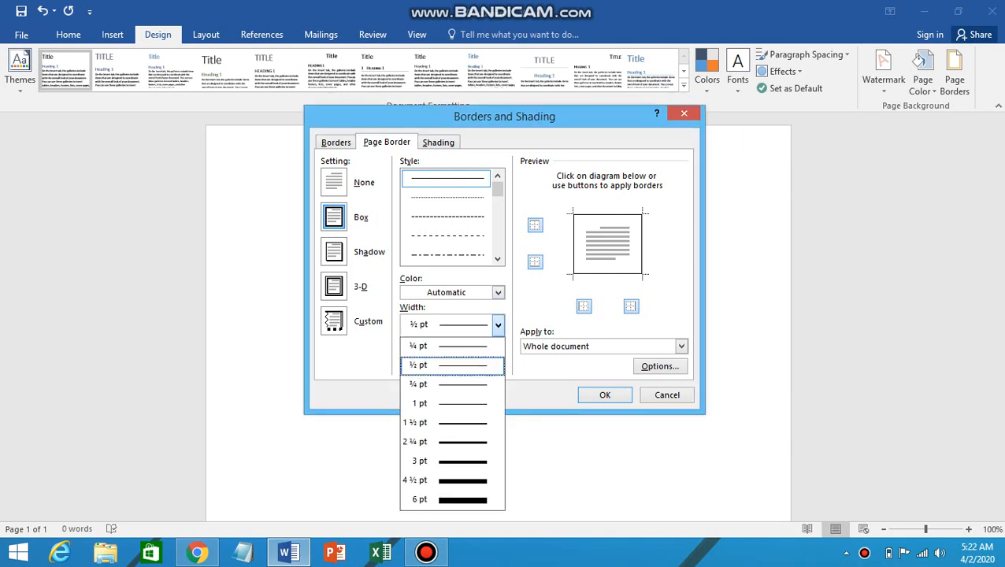
{"action": "left_click", "coordinate": [452, 423]}
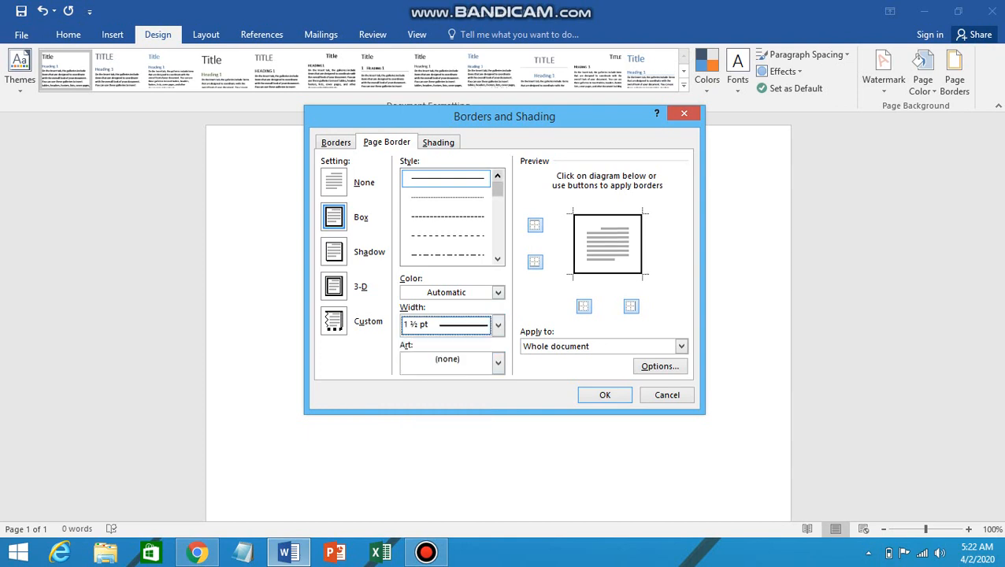
{"action": "left_click_drag", "start_coordinate": [498, 189], "coordinate": [497, 201]}
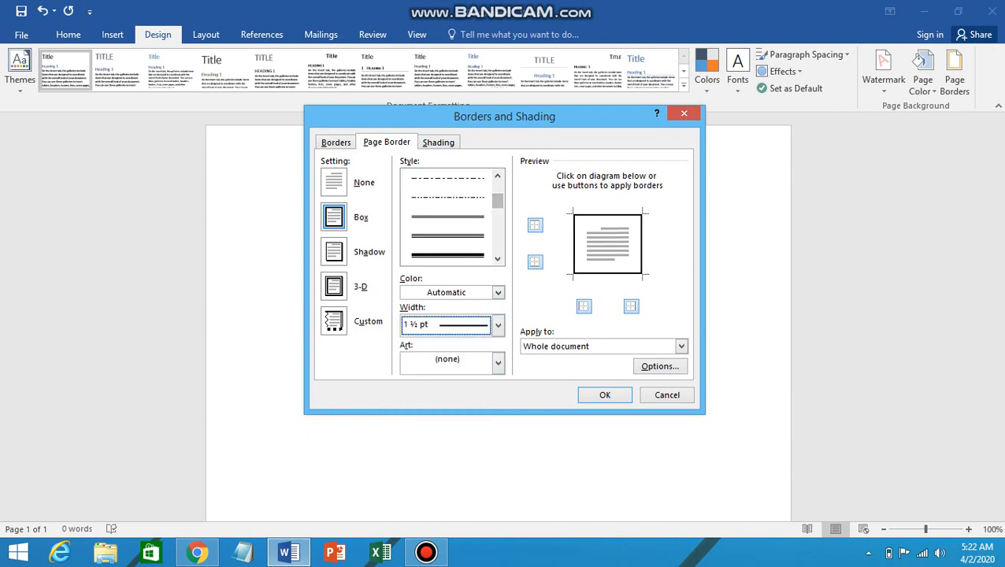
Step: Change the box border to an orange double line at 1 ½ pt and show its Options
{"action": "left_click", "coordinate": [450, 216]}
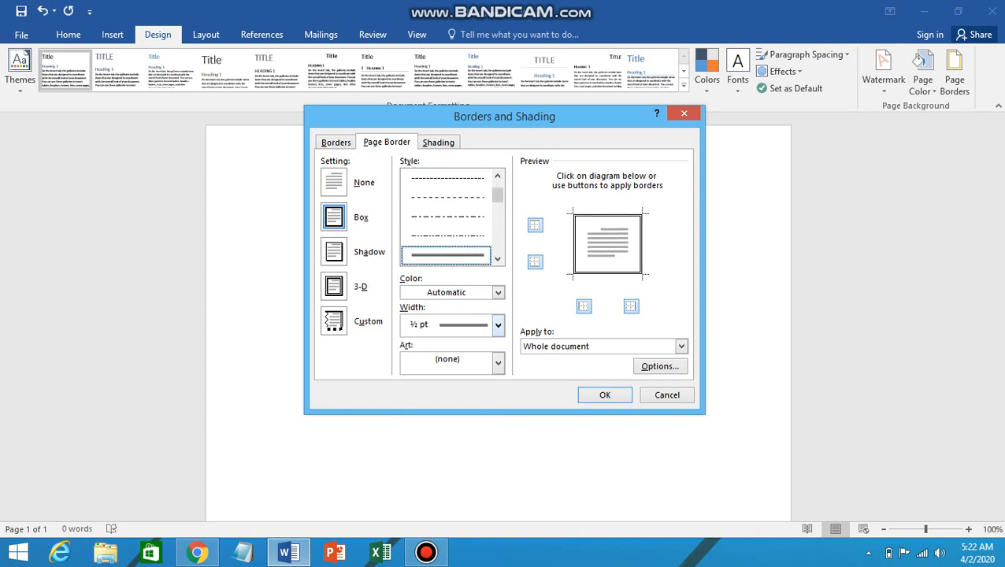
{"action": "left_click", "coordinate": [498, 325]}
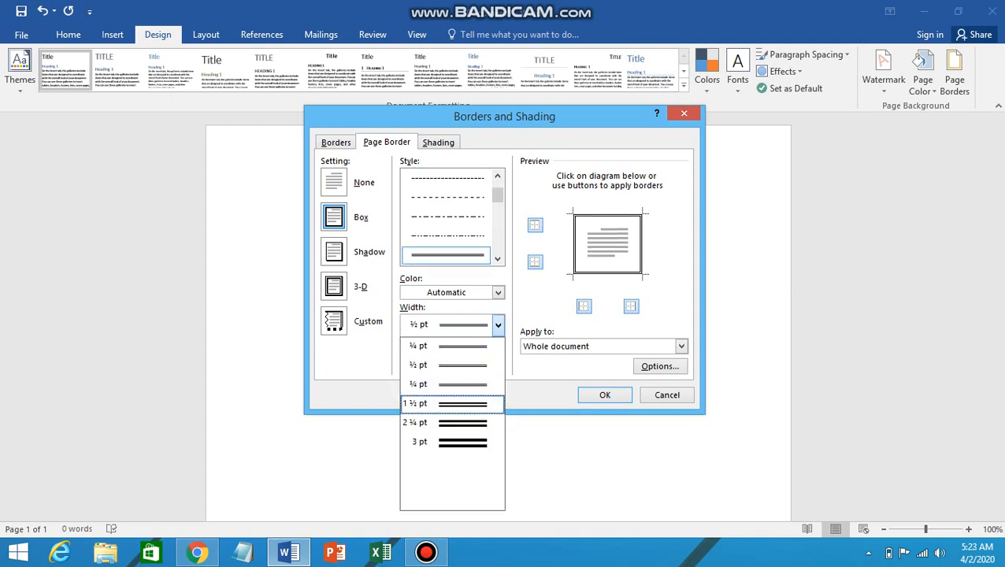
{"action": "left_click", "coordinate": [452, 403]}
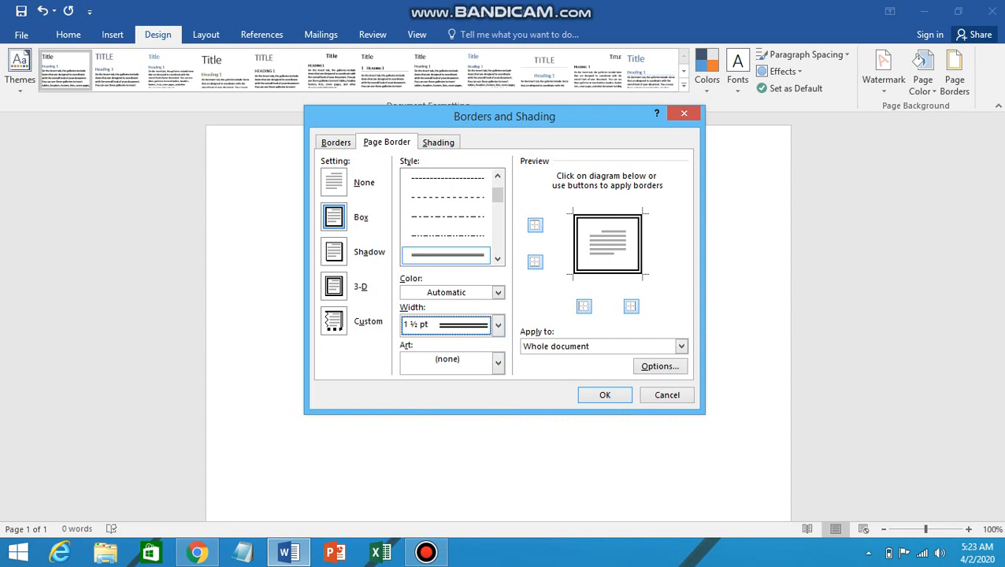
{"action": "left_click", "coordinate": [497, 293]}
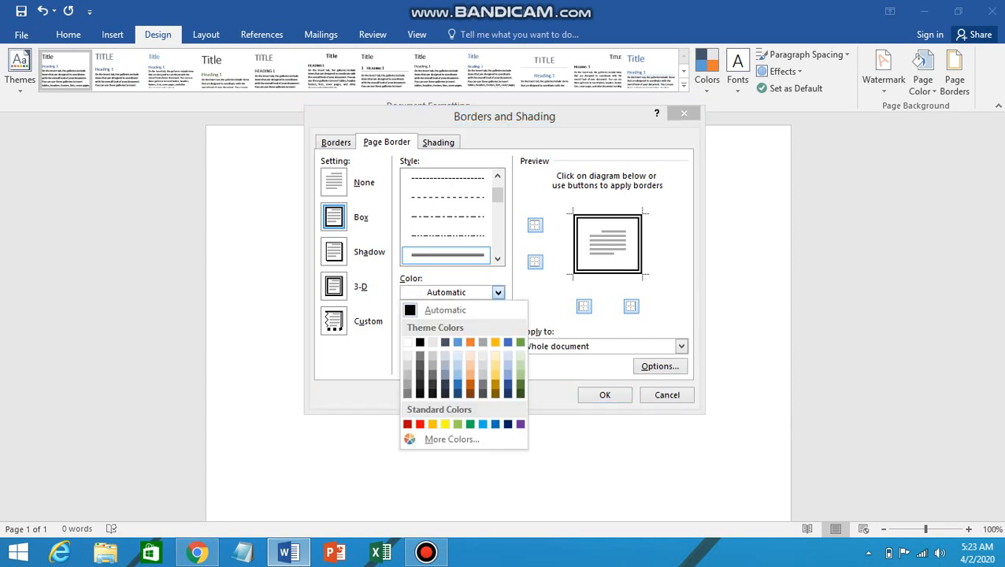
{"action": "left_click", "coordinate": [470, 341]}
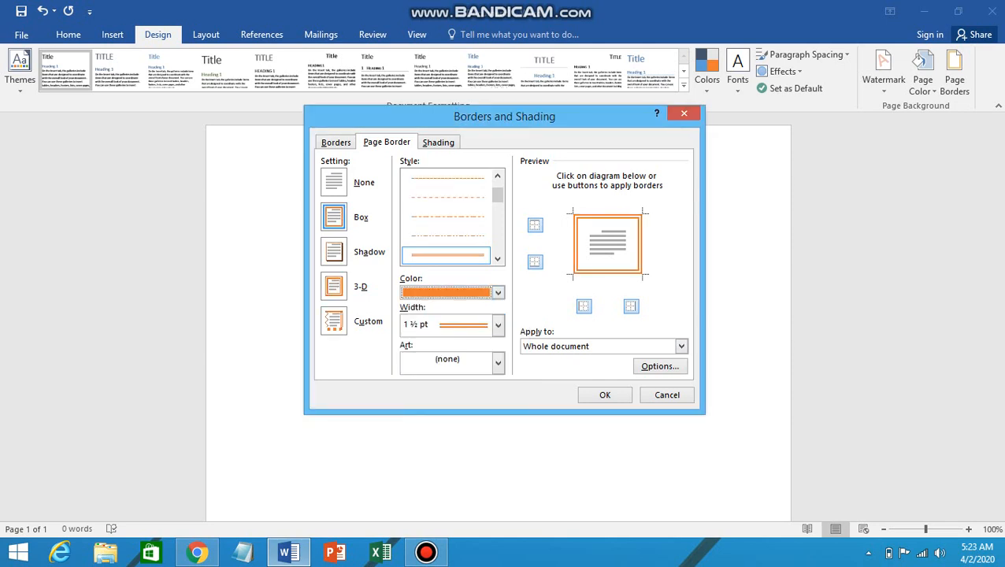
{"action": "left_click", "coordinate": [660, 366]}
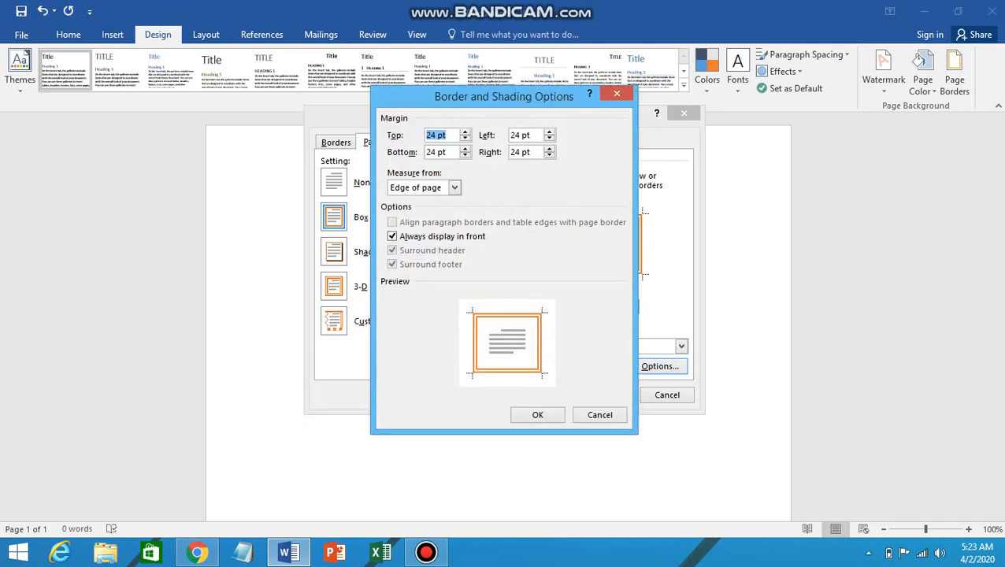
Step: Enter 1 for the Top, Bottom, Left and Right border margins
{"action": "type", "text": "1"}
{"action": "left_click", "coordinate": [435, 152]}
{"action": "key", "text": "BackSpace"}
{"action": "key", "text": "BackSpace"}
{"action": "type", "text": "1"}
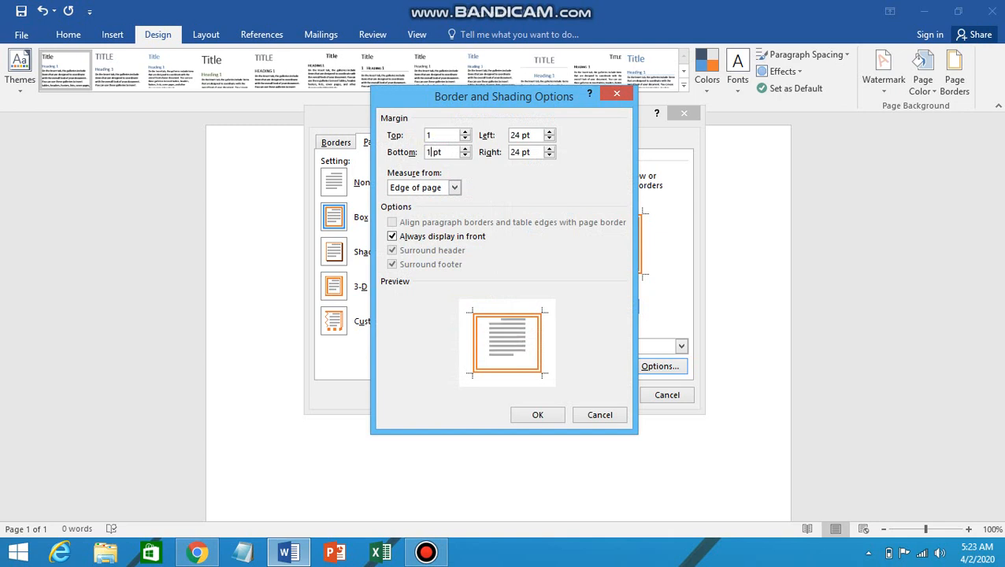
{"action": "left_click", "coordinate": [515, 135]}
{"action": "key", "text": "BackSpace"}
{"action": "key", "text": "Delete"}
{"action": "type", "text": "1"}
{"action": "left_click", "coordinate": [521, 152]}
{"action": "key", "text": "BackSpace"}
{"action": "key", "text": "BackSpace"}
{"action": "key", "text": "BackSpace"}
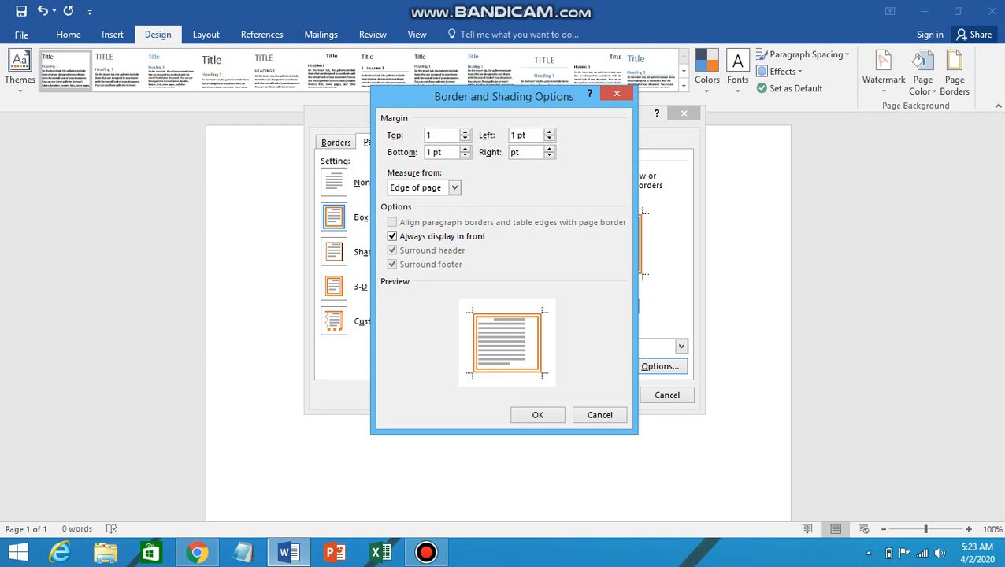
{"action": "type", "text": "1"}
Step: Clean up the Bottom, Left and Right entries so all read 1, then confirm
{"action": "left_click", "coordinate": [444, 152]}
{"action": "key", "text": "BackSpace"}
{"action": "key", "text": "BackSpace"}
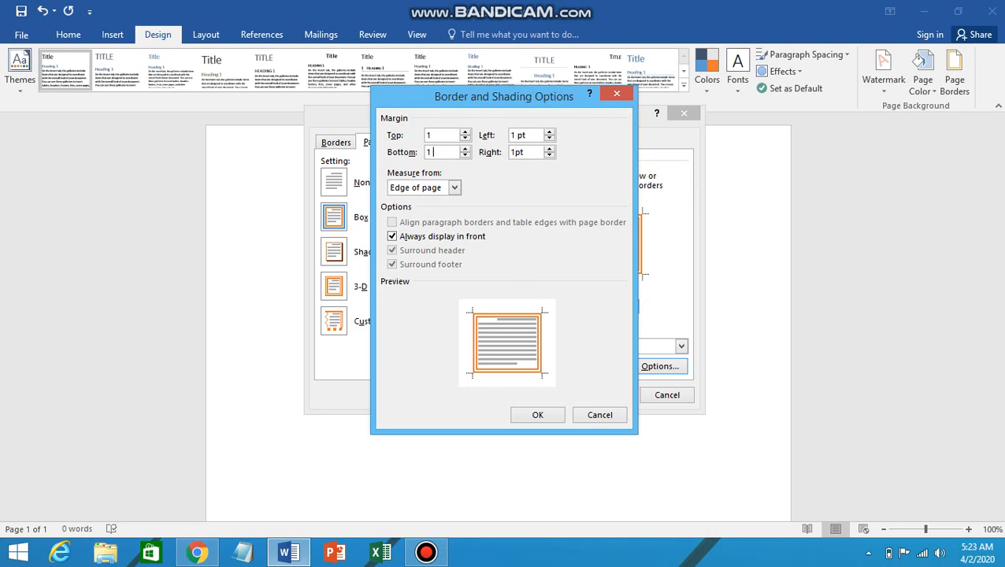
{"action": "left_click", "coordinate": [525, 136]}
{"action": "key", "text": "BackSpace"}
{"action": "key", "text": "BackSpace"}
{"action": "key", "text": "Tab"}
{"action": "key", "text": "BackSpace"}
{"action": "type", "text": "1"}
{"action": "key", "text": "Return"}
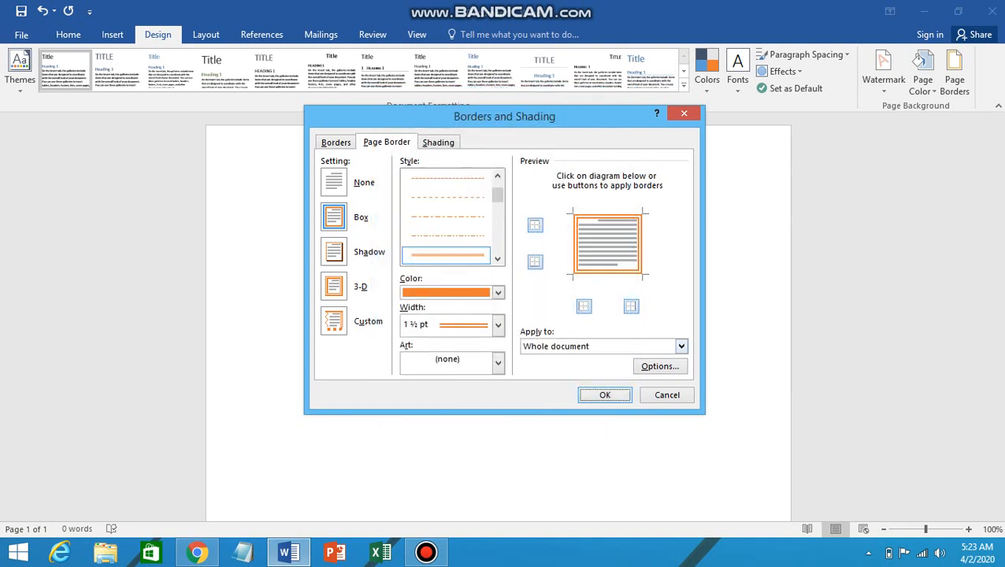
Step: Apply the orange double border to the page and open the Custom Watermark settings
{"action": "key", "text": "Return"}
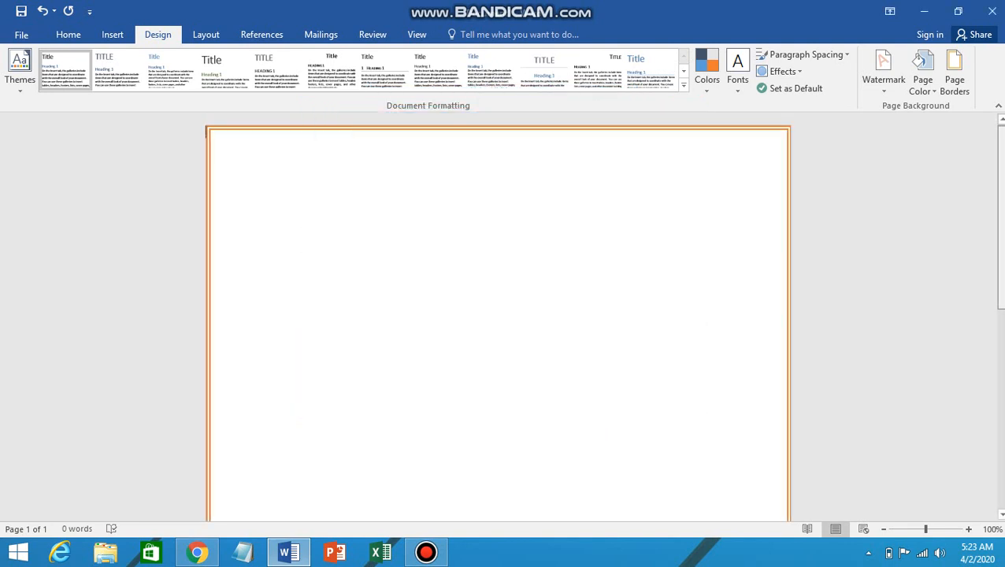
{"action": "scroll", "coordinate": [498, 315], "scroll_direction": "down", "scroll_amount": 1}
{"action": "scroll", "coordinate": [498, 314], "scroll_direction": "up", "scroll_amount": 1}
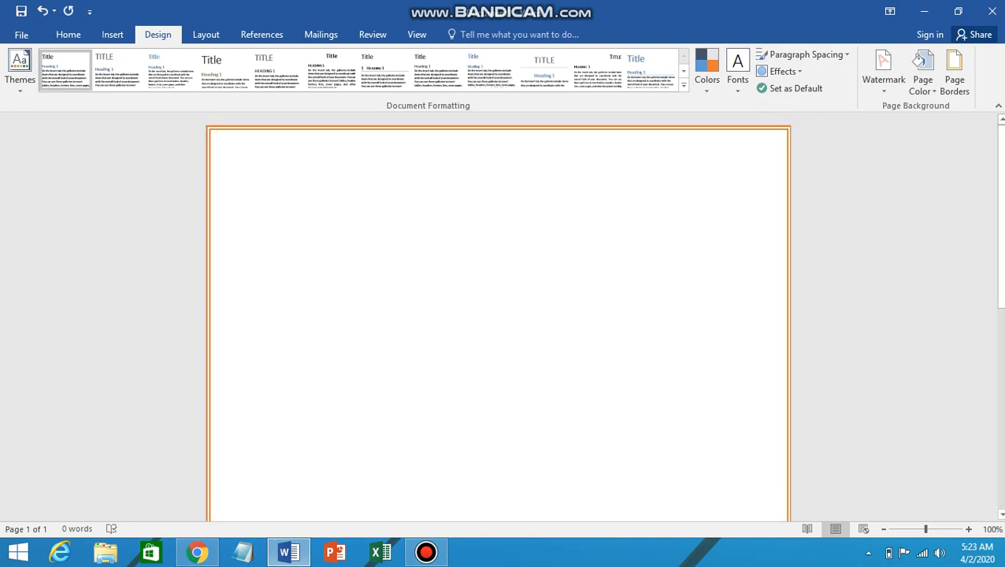
{"action": "left_click", "coordinate": [882, 75]}
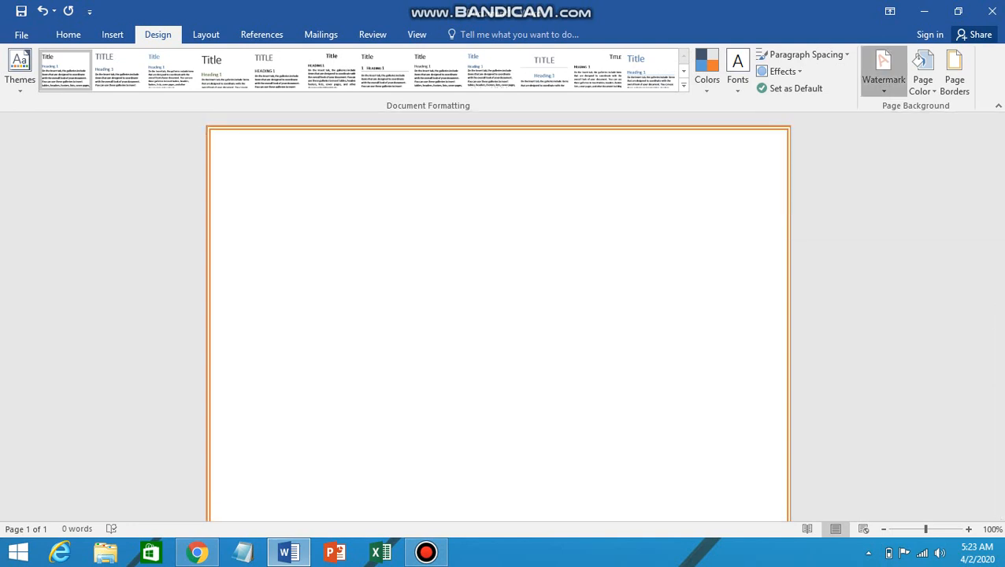
{"action": "left_click", "coordinate": [754, 403]}
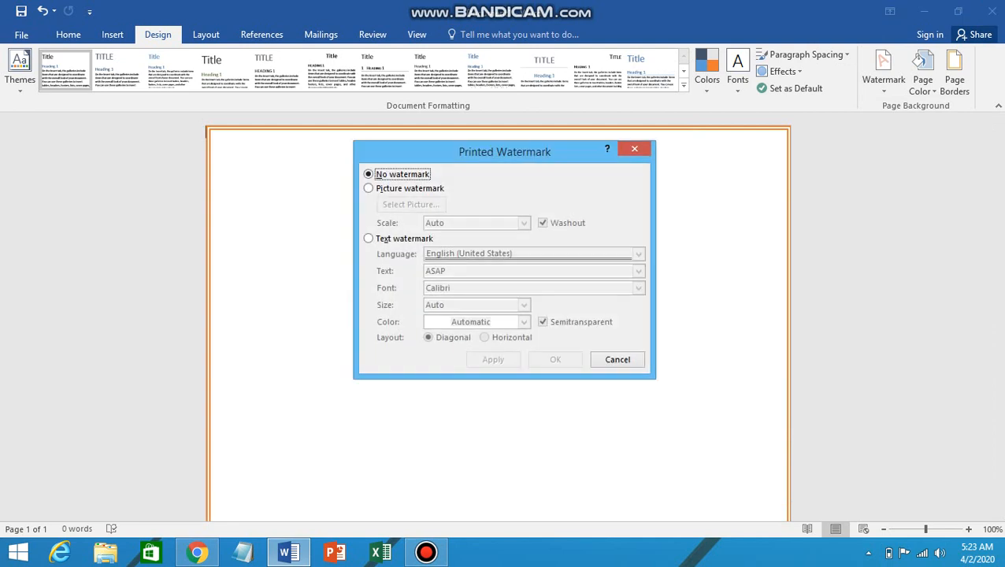
Step: Set a picture watermark at scale 100 with Washout turned off, ready to select the picture
{"action": "left_click", "coordinate": [368, 188]}
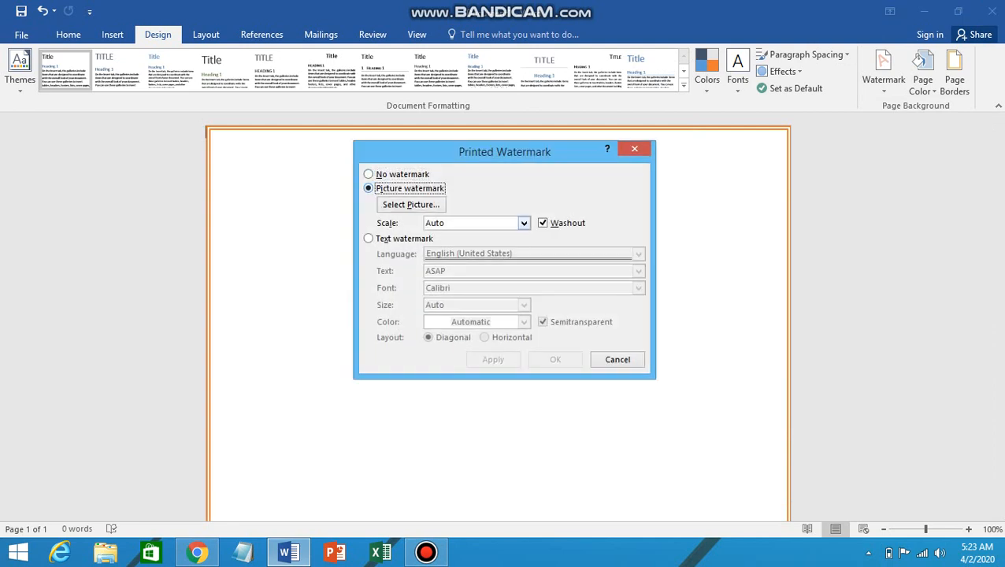
{"action": "left_click", "coordinate": [447, 223]}
{"action": "key", "text": "BackSpace"}
{"action": "key", "text": "BackSpace"}
{"action": "key", "text": "BackSpace"}
{"action": "key", "text": "BackSpace"}
{"action": "type", "text": "100"}
{"action": "key", "text": "Tab"}
{"action": "key", "text": "space"}
{"action": "left_click", "coordinate": [411, 204]}
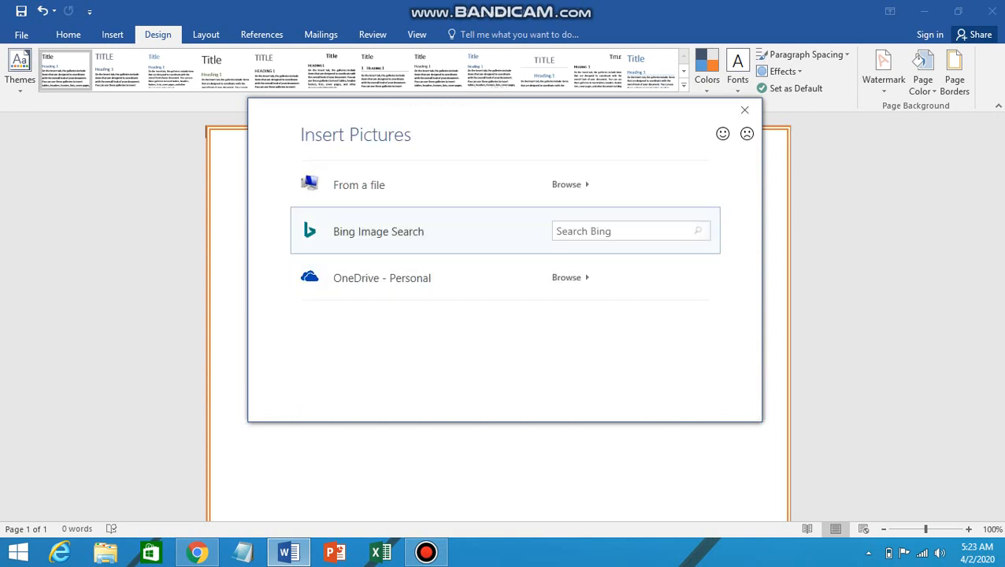
Step: Choose Product (3).png from the Downloads folder as the watermark picture
{"action": "left_click", "coordinate": [566, 185]}
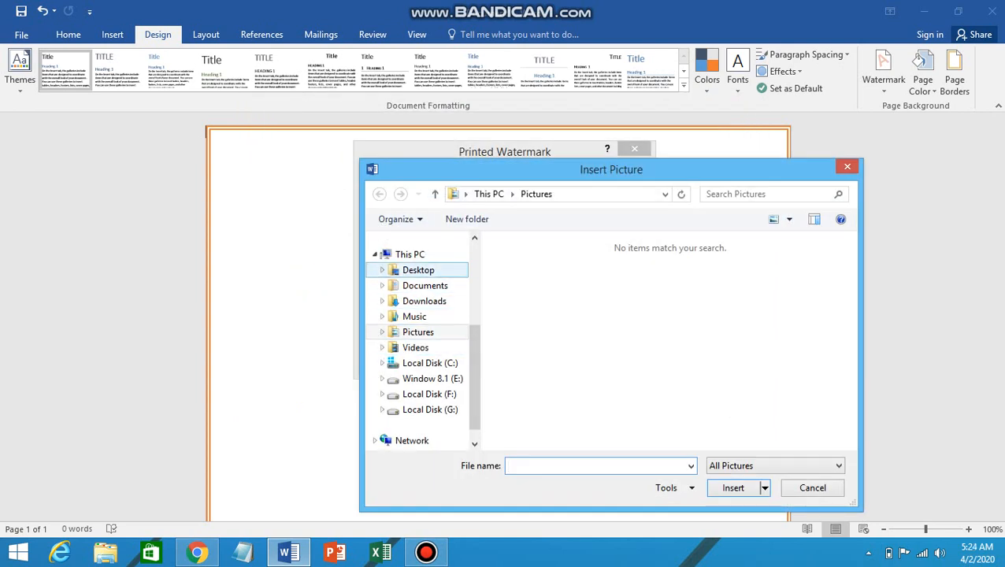
{"action": "left_click", "coordinate": [423, 300]}
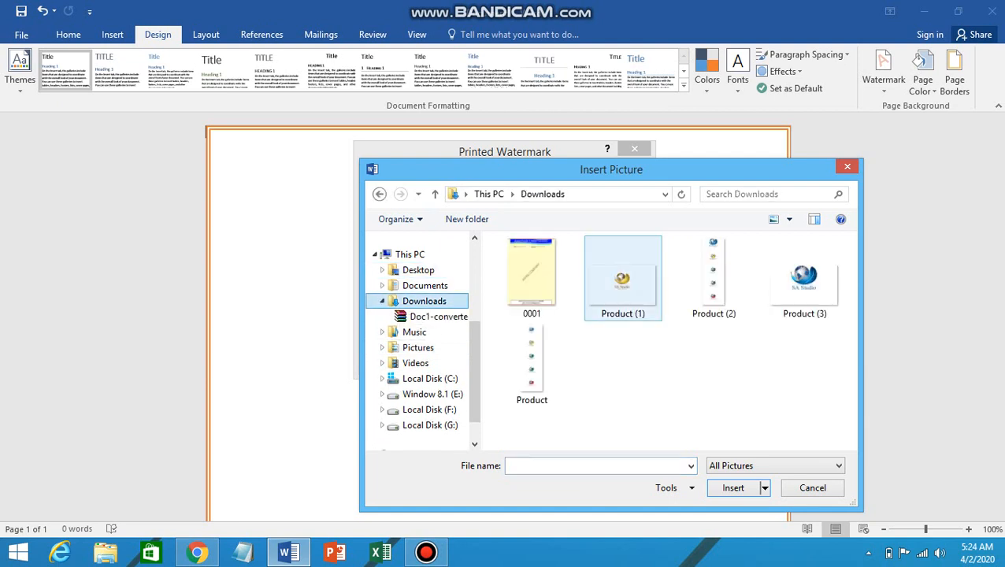
{"action": "left_click", "coordinate": [804, 277]}
{"action": "left_click", "coordinate": [733, 488]}
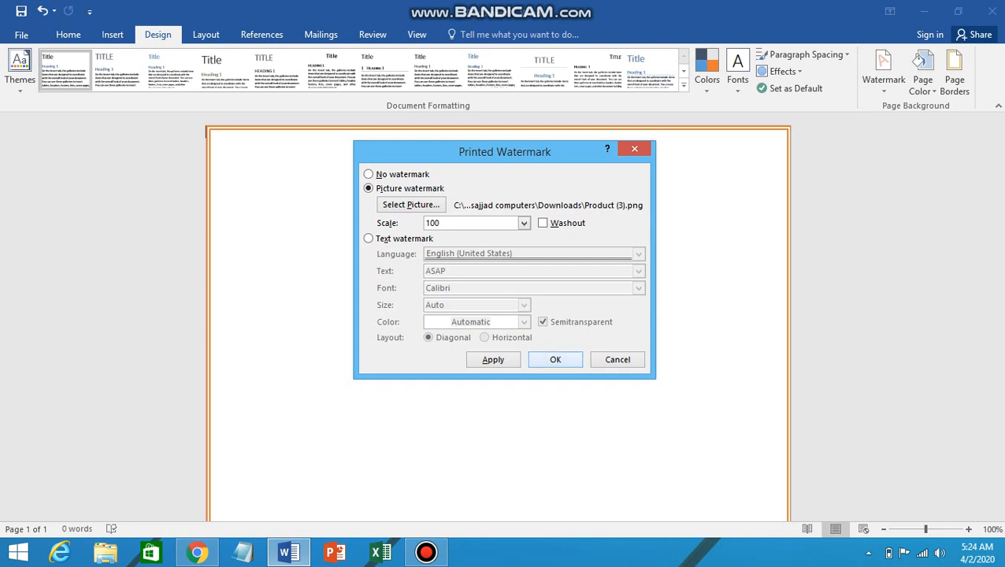
Step: Apply the Product (3).png watermark, close the dialog, and scroll to check the page
{"action": "left_click", "coordinate": [493, 359]}
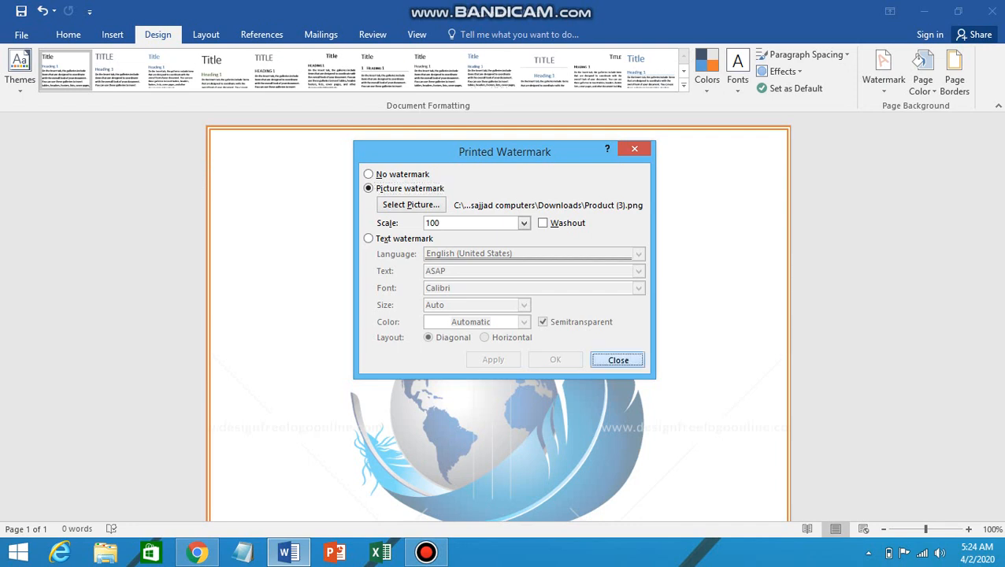
{"action": "left_click", "coordinate": [617, 359]}
{"action": "scroll", "coordinate": [497, 315], "scroll_direction": "down", "scroll_amount": 5}
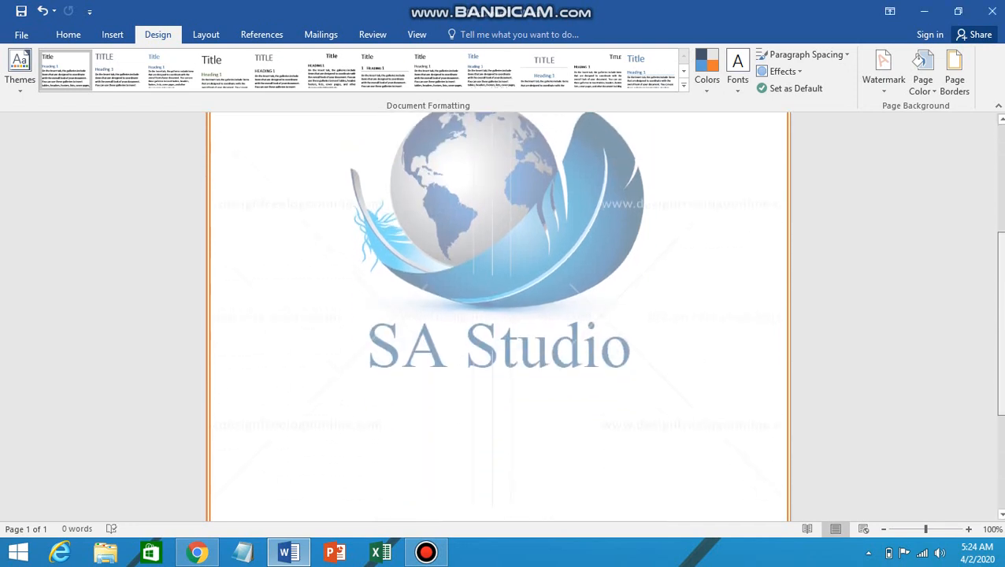
{"action": "scroll", "coordinate": [497, 315], "scroll_direction": "down", "scroll_amount": 3}
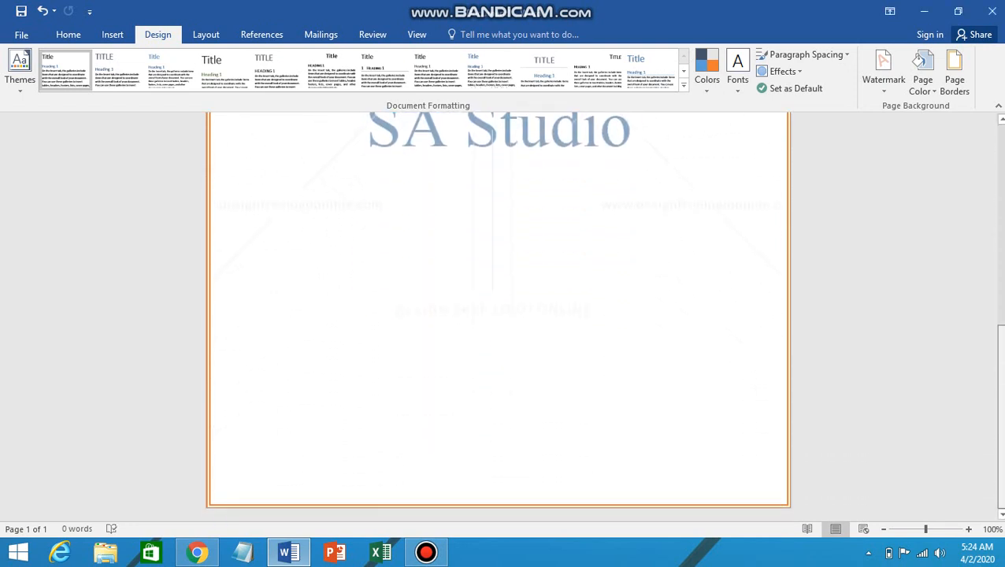
{"action": "scroll", "coordinate": [497, 314], "scroll_direction": "up", "scroll_amount": 8}
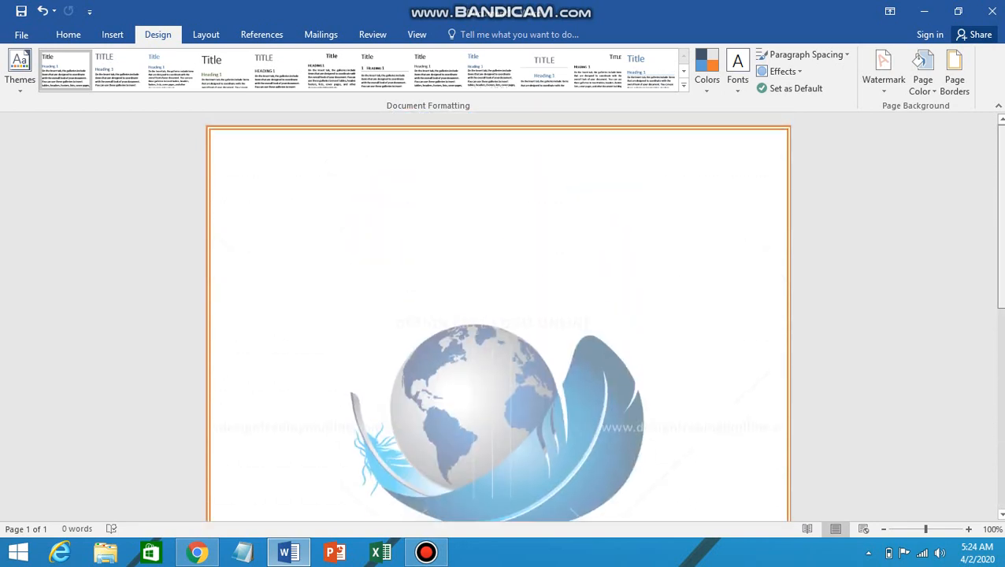
Step: Draw a blue rectangle across the top of the page, make it slightly taller, and remove its outline
{"action": "left_click", "coordinate": [111, 34]}
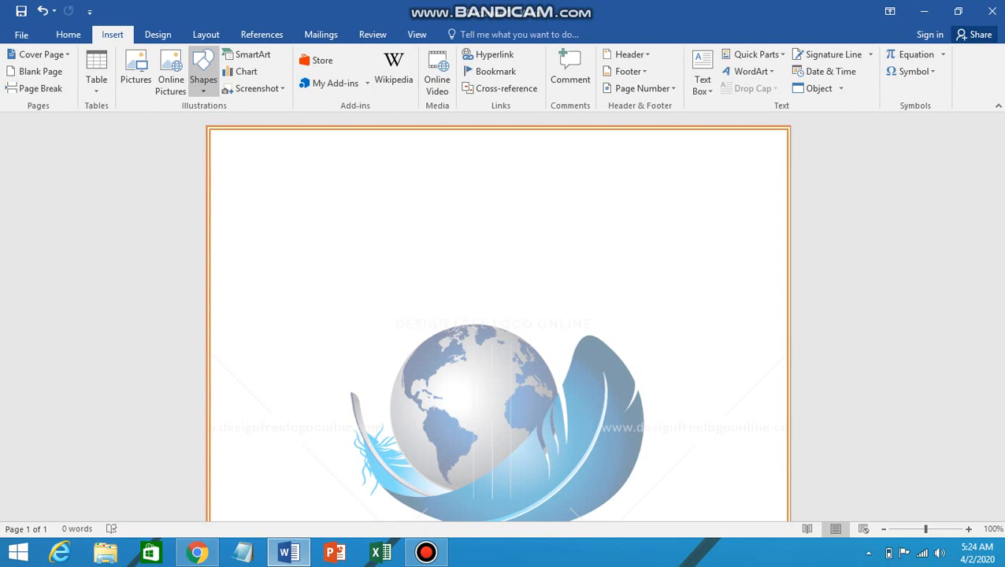
{"action": "left_click", "coordinate": [203, 75]}
{"action": "left_click", "coordinate": [241, 121]}
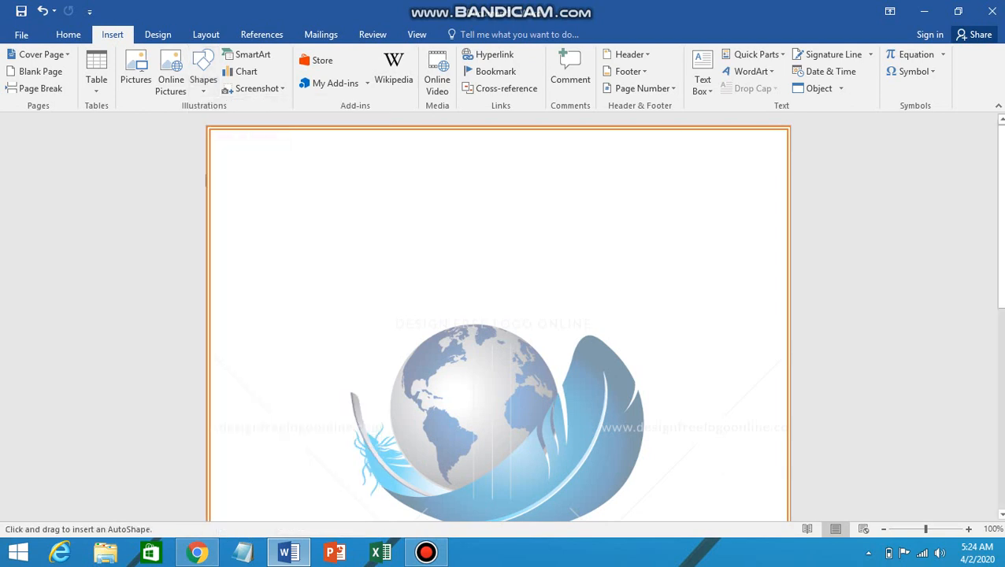
{"action": "mouse_move", "coordinate": [210, 130]}
{"action": "left_mouse_down"}
{"action": "mouse_move", "coordinate": [356, 190]}
{"action": "mouse_move", "coordinate": [763, 190]}
{"action": "mouse_move", "coordinate": [845, 175]}
{"action": "mouse_move", "coordinate": [759, 181]}
{"action": "mouse_move", "coordinate": [788, 176]}
{"action": "left_mouse_up"}
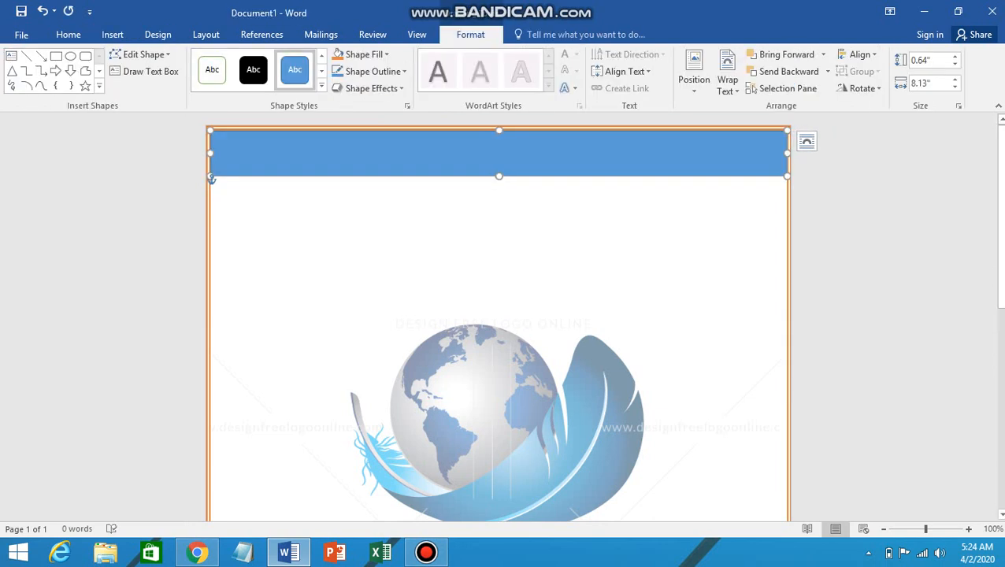
{"action": "left_click_drag", "start_coordinate": [211, 178], "coordinate": [211, 193]}
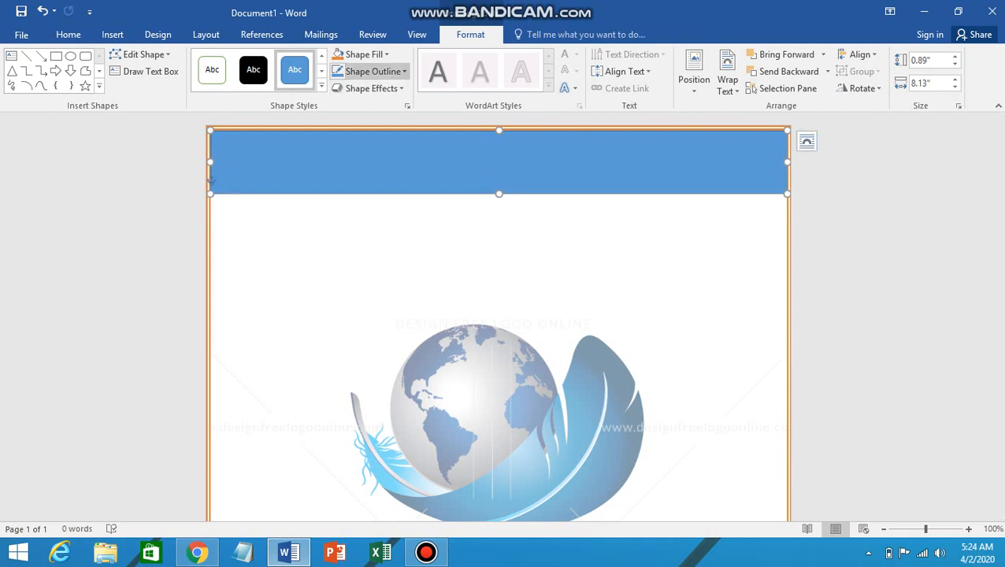
{"action": "left_click", "coordinate": [370, 71]}
{"action": "left_click", "coordinate": [376, 202]}
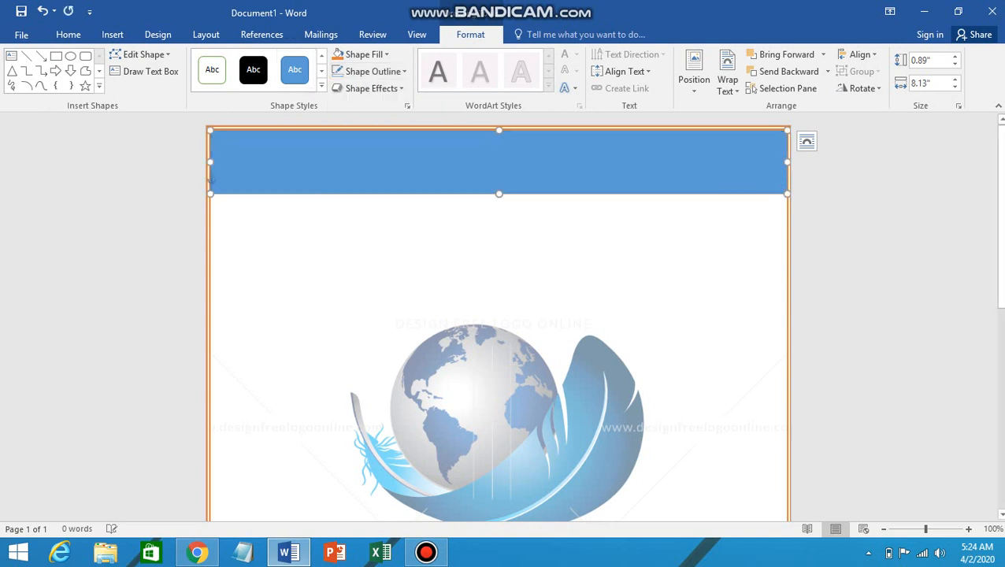
{"action": "left_click", "coordinate": [208, 179]}
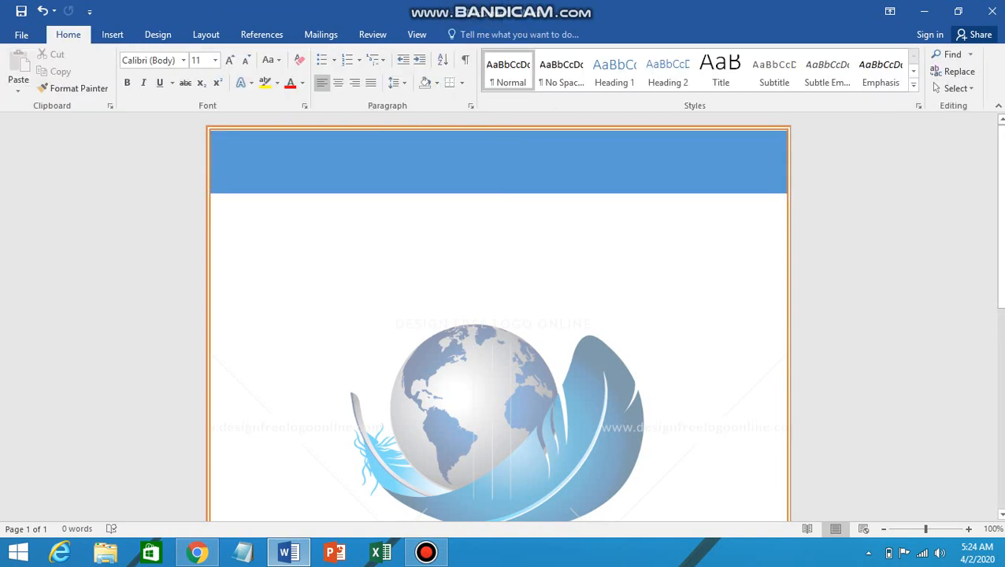
{"action": "left_click", "coordinate": [210, 179]}
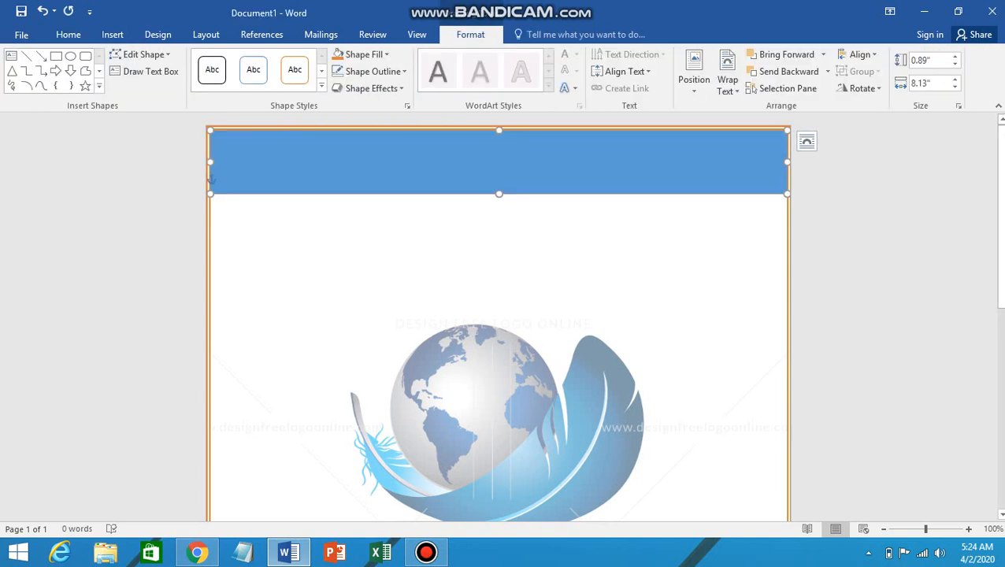
Step: Duplicate the blue bar, move the copy over the original, and adjust both bars' heights
{"action": "left_click_drag", "start_coordinate": [211, 180], "coordinate": [211, 284]}
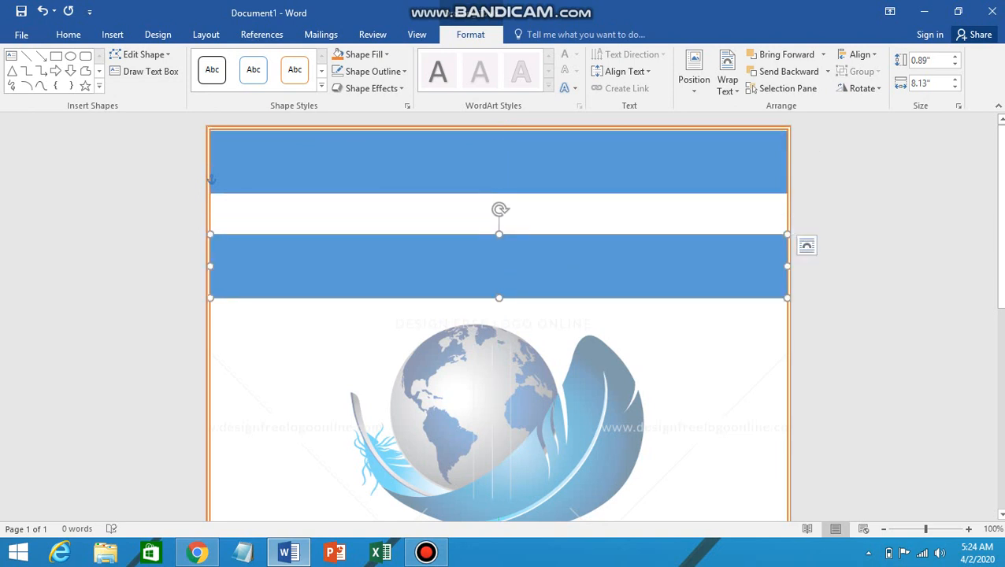
{"action": "left_click_drag", "start_coordinate": [499, 266], "coordinate": [499, 159]}
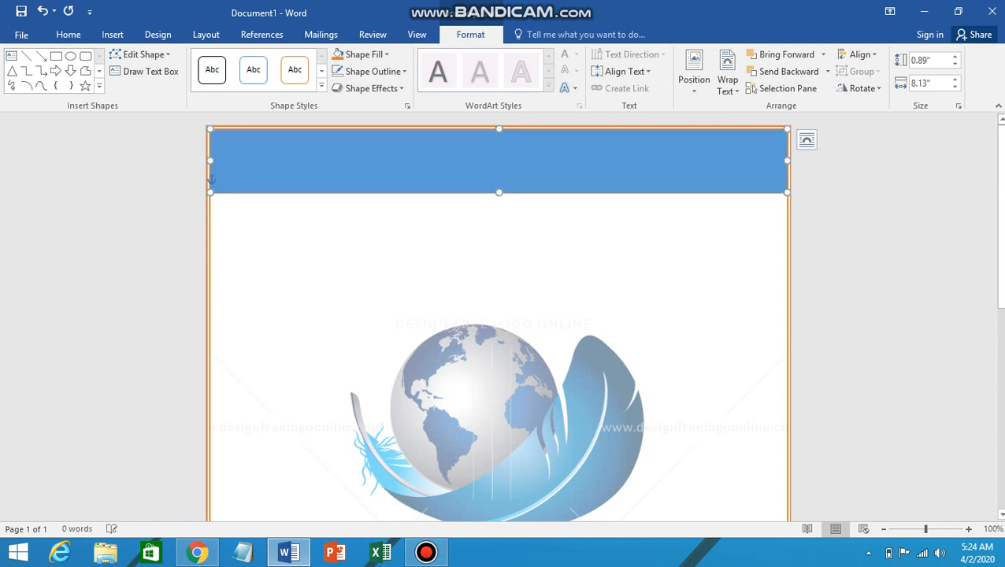
{"action": "left_click_drag", "start_coordinate": [211, 191], "coordinate": [211, 175]}
{"action": "key", "text": "ctrl+z"}
{"action": "left_click_drag", "start_coordinate": [499, 194], "coordinate": [498, 202]}
{"action": "left_click", "coordinate": [498, 158]}
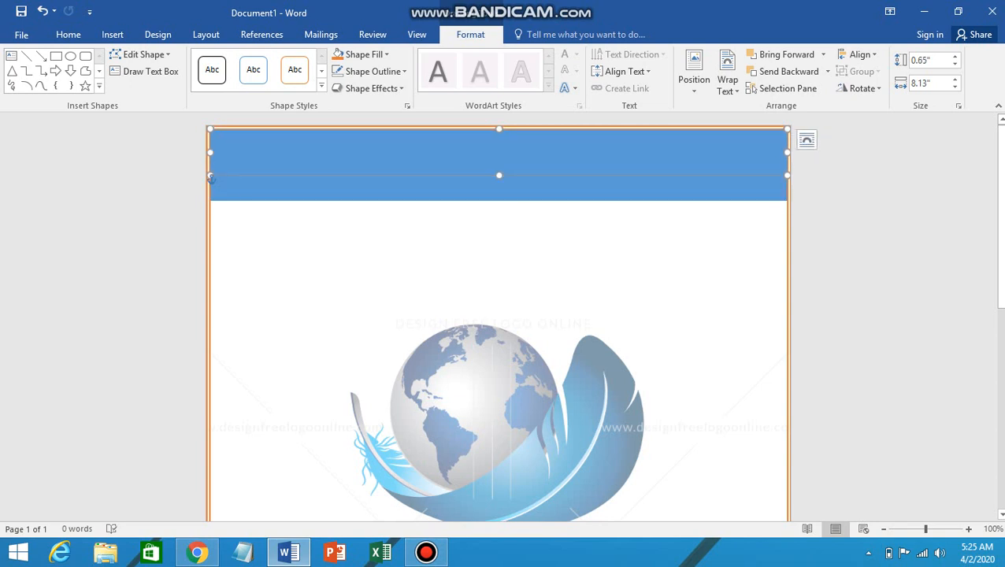
{"action": "left_click_drag", "start_coordinate": [210, 176], "coordinate": [210, 187]}
Step: Fill the top bar purple and remove its outline
{"action": "left_click", "coordinate": [361, 55]}
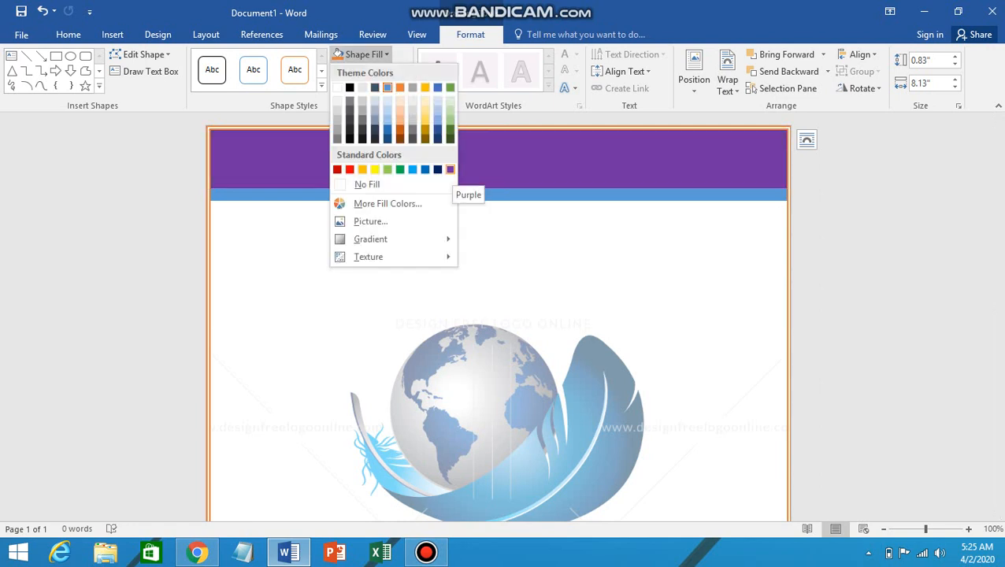
{"action": "left_click", "coordinate": [450, 170]}
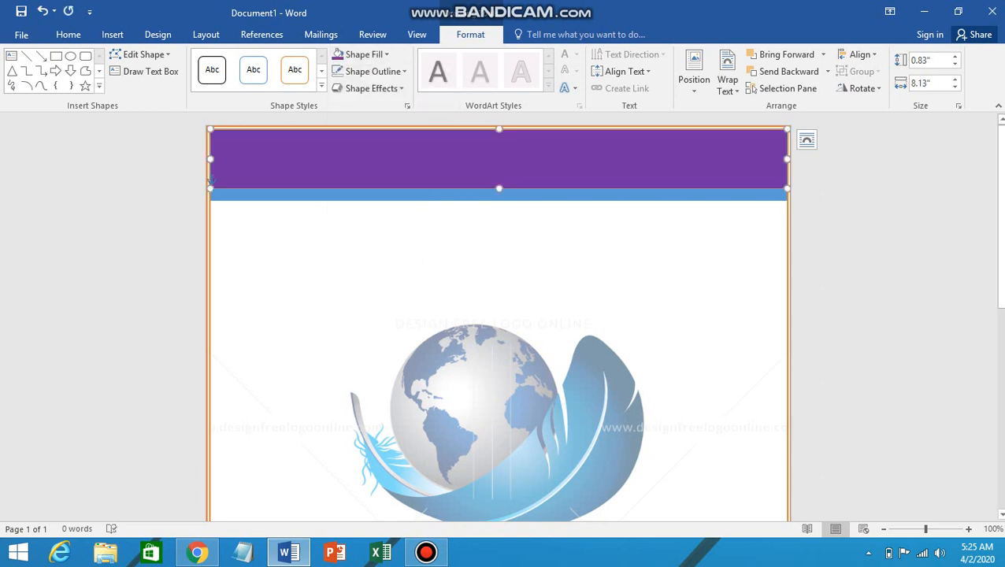
{"action": "left_click", "coordinate": [373, 70]}
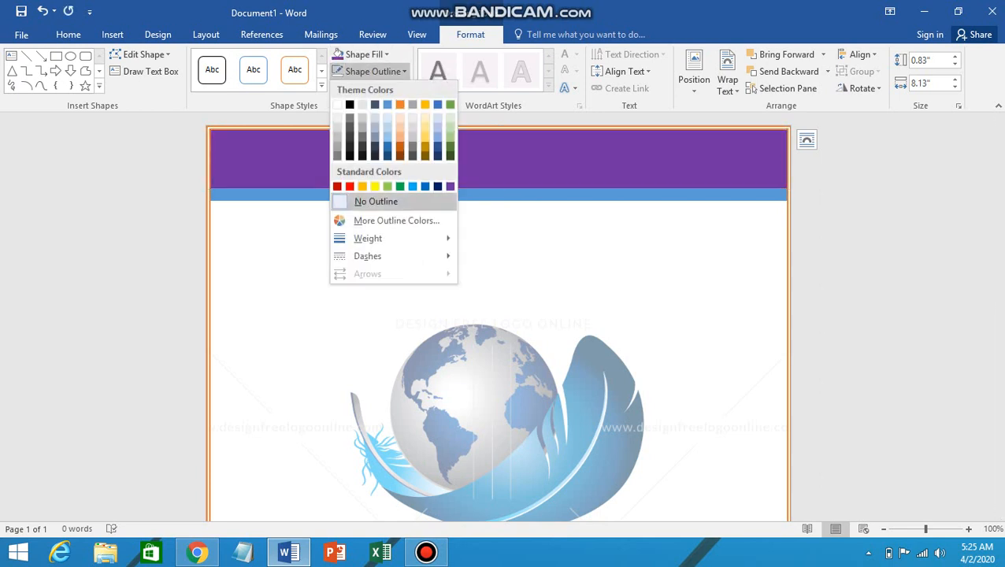
{"action": "left_click", "coordinate": [376, 202]}
Step: Remove the outline from the blue bar behind it and deselect the header bars
{"action": "left_click", "coordinate": [381, 195]}
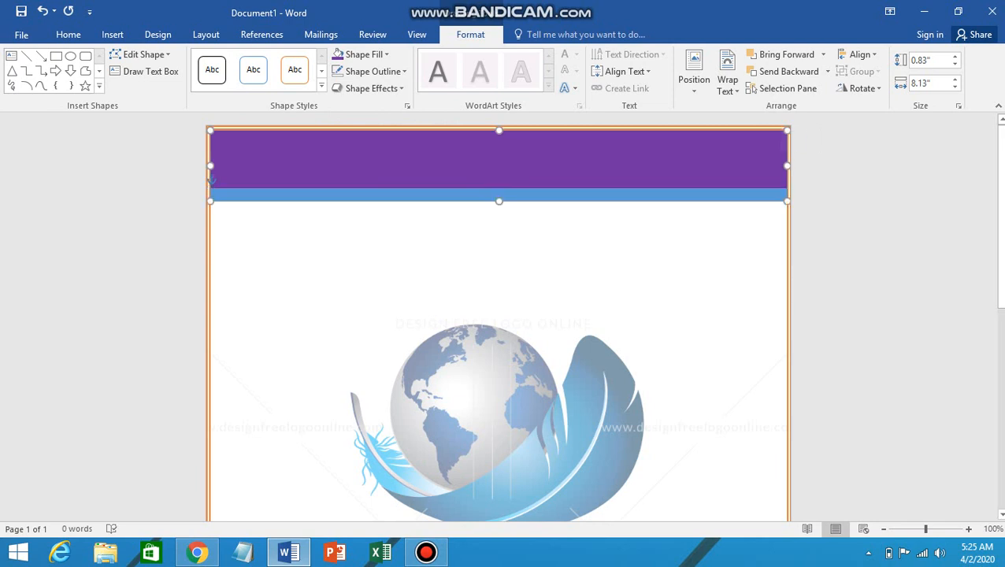
{"action": "left_click", "coordinate": [372, 70]}
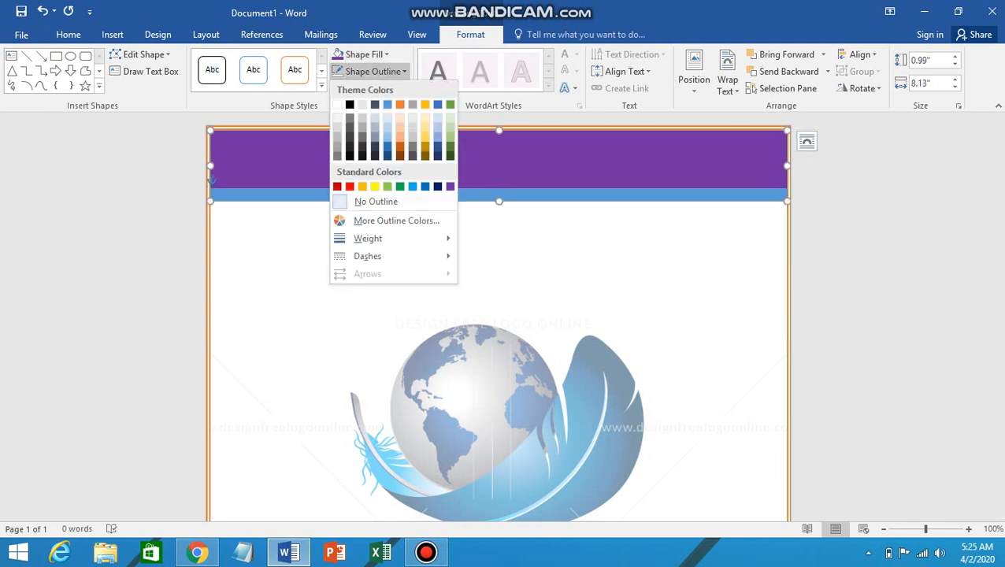
{"action": "left_click", "coordinate": [376, 202]}
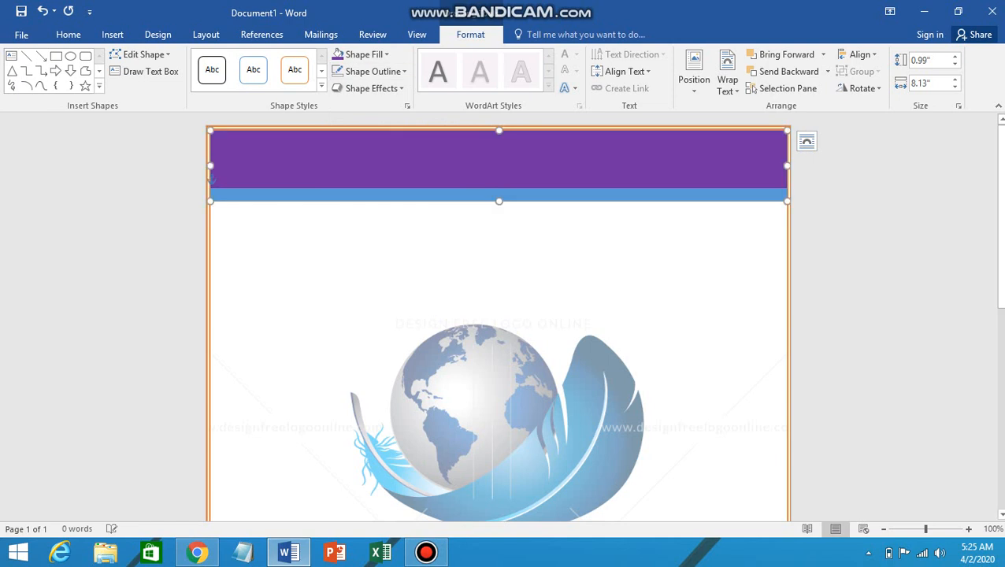
{"action": "left_click", "coordinate": [207, 181]}
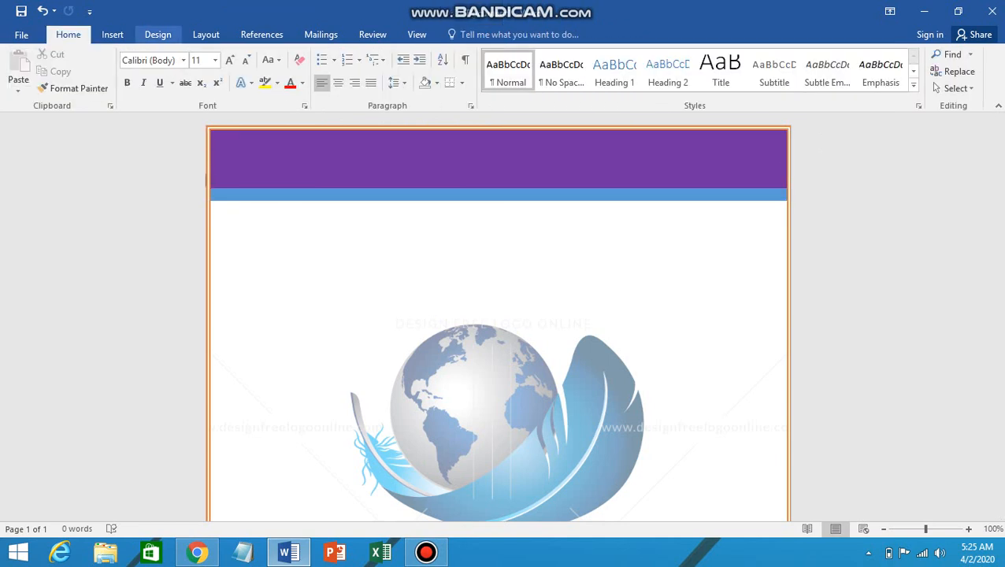
{"action": "left_click", "coordinate": [112, 34]}
Step: Insert the SA Studio logo picture from the Product (3) file at the top of the page
{"action": "left_click", "coordinate": [136, 75]}
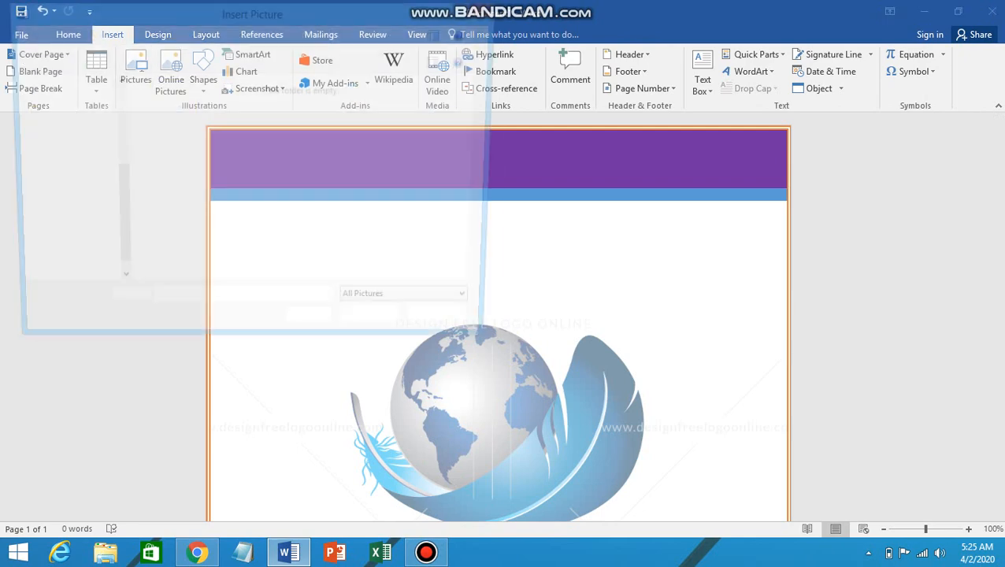
{"action": "left_click", "coordinate": [445, 122]}
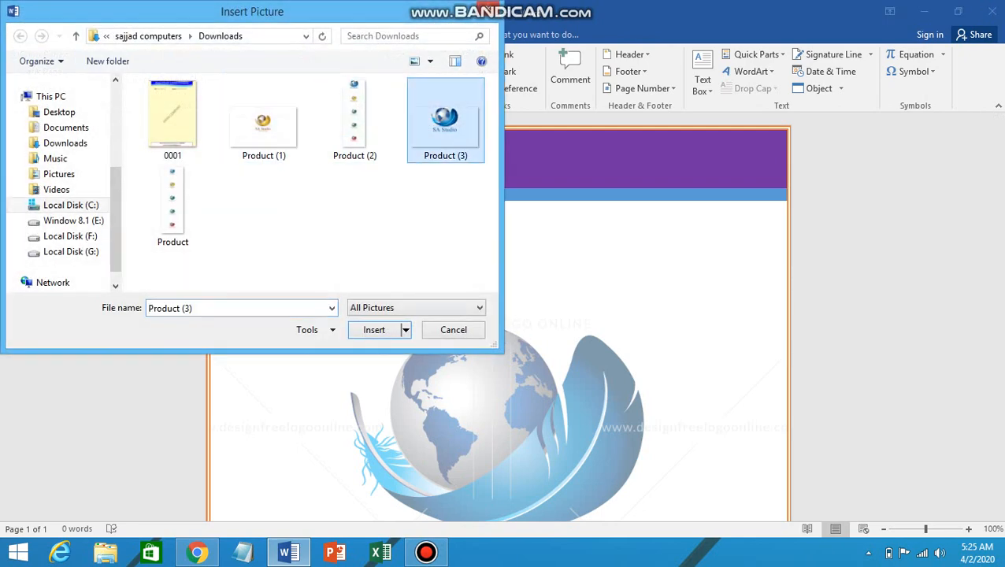
{"action": "left_click", "coordinate": [373, 329]}
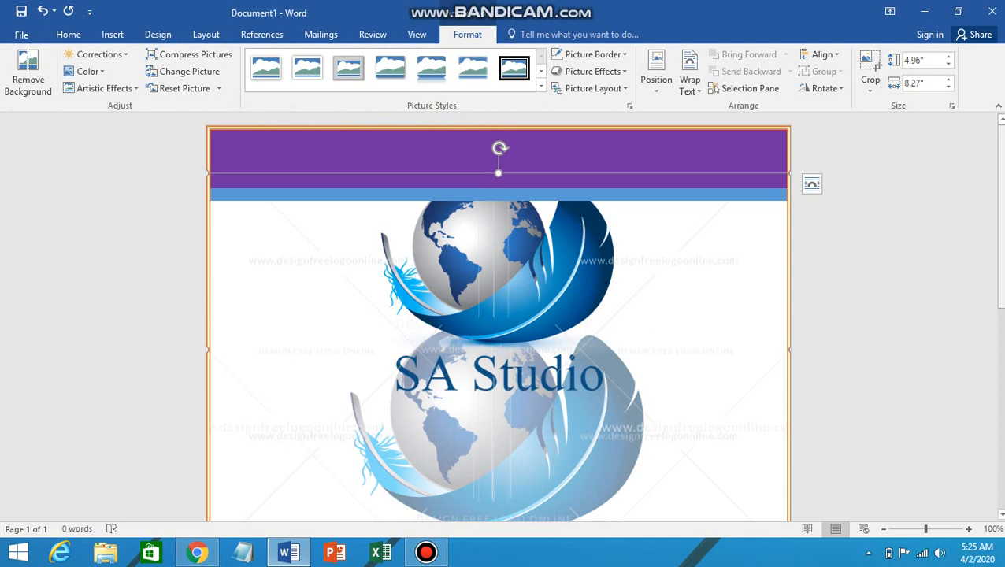
Step: Scale the logo picture down to 2.9" by 4.83" using its corner handle
{"action": "scroll", "coordinate": [497, 315], "scroll_direction": "down", "scroll_amount": 5}
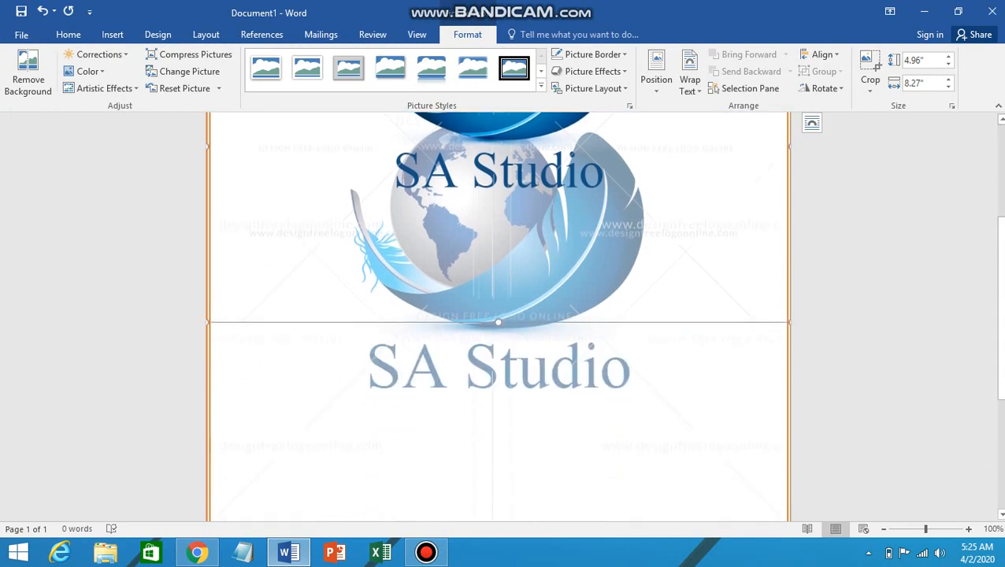
{"action": "left_click_drag", "start_coordinate": [789, 322], "coordinate": [547, 177]}
{"action": "scroll", "coordinate": [548, 177], "scroll_direction": "up", "scroll_amount": 3}
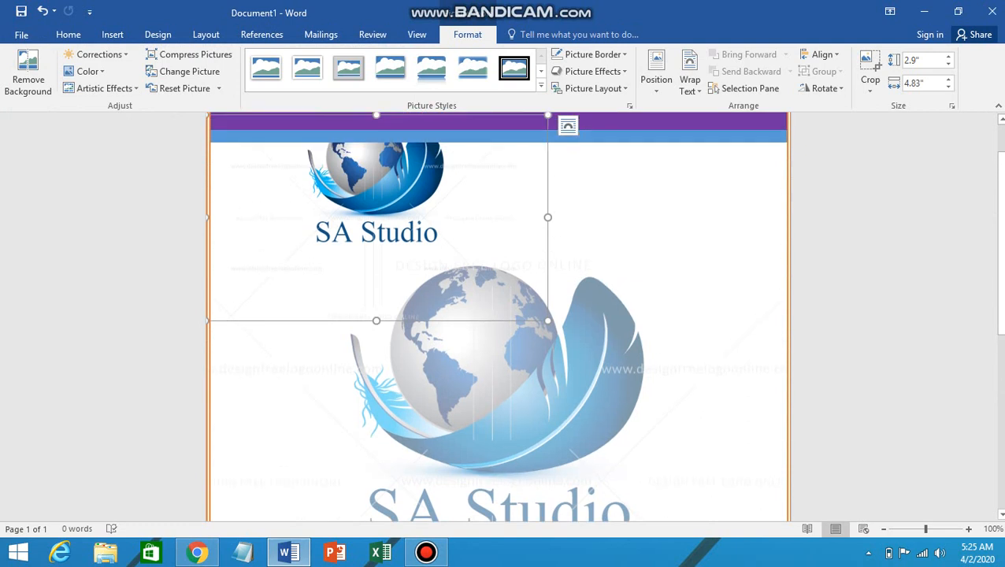
{"action": "scroll", "coordinate": [498, 315], "scroll_direction": "up", "scroll_amount": 2}
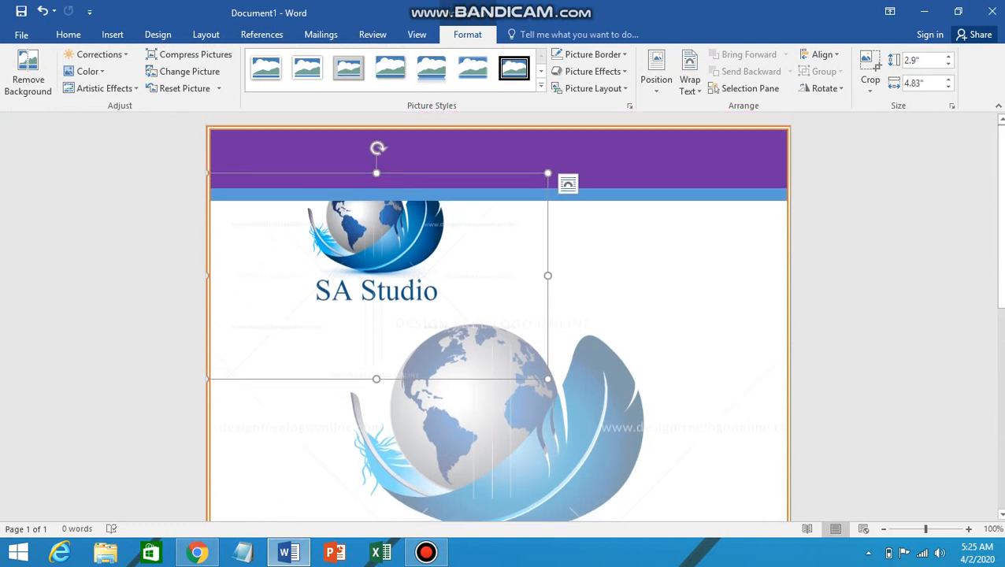
Step: Shrink the logo to 2.03" by 3.38", wrap it In front of text, and move it toward the page centre
{"action": "left_click_drag", "start_coordinate": [547, 378], "coordinate": [445, 317]}
{"action": "left_click_drag", "start_coordinate": [335, 244], "coordinate": [335, 245]}
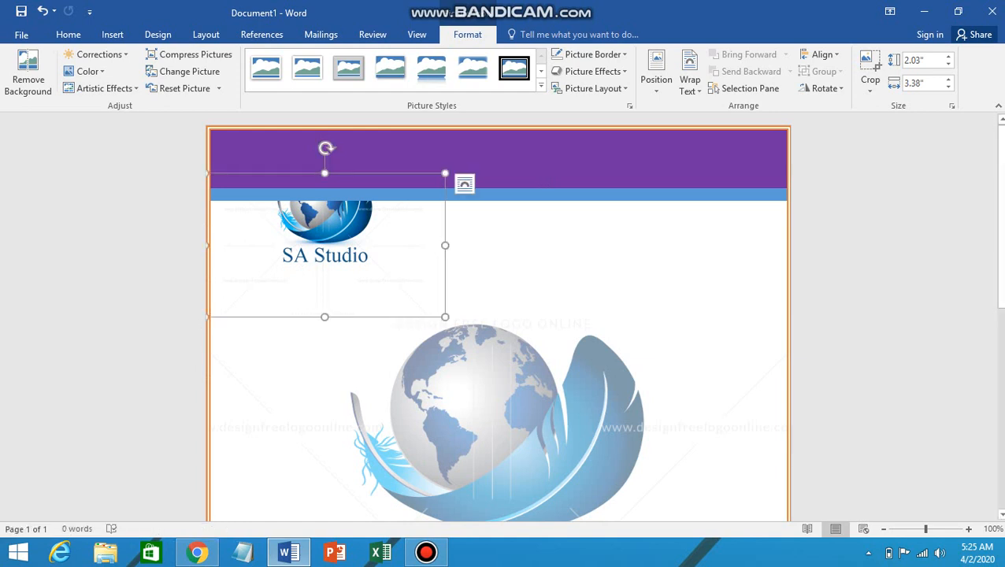
{"action": "left_click", "coordinate": [656, 75]}
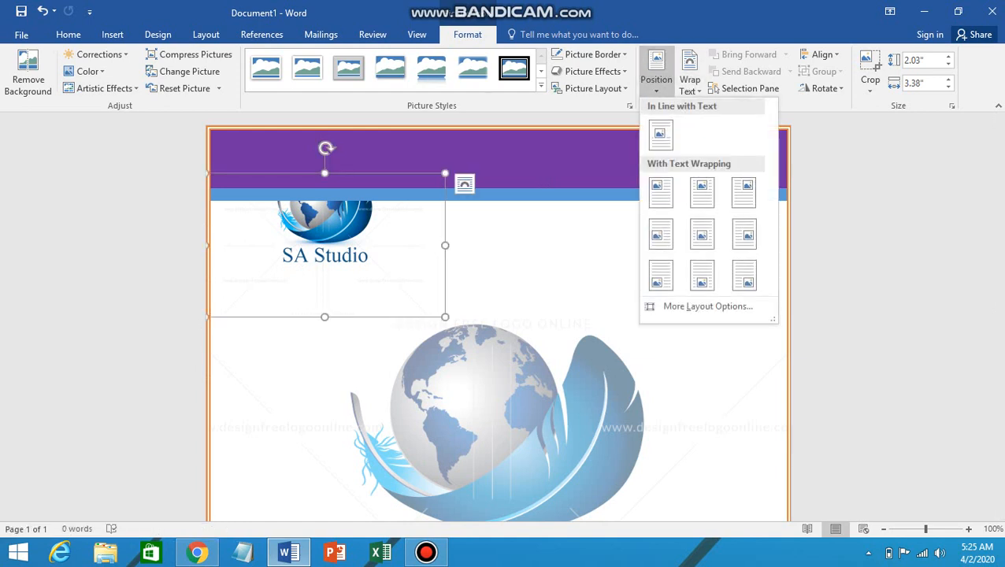
{"action": "left_click", "coordinate": [707, 306]}
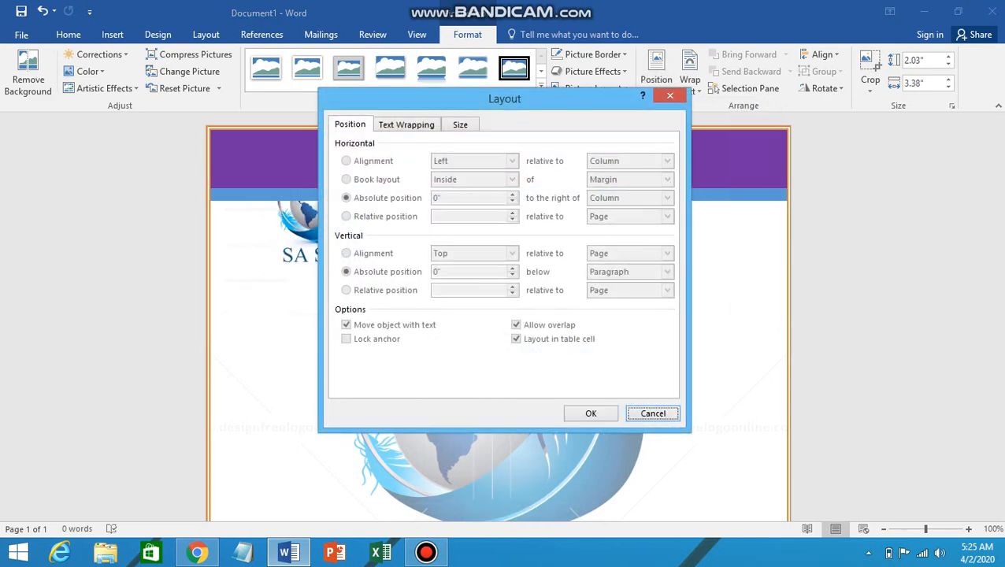
{"action": "left_click", "coordinate": [406, 124]}
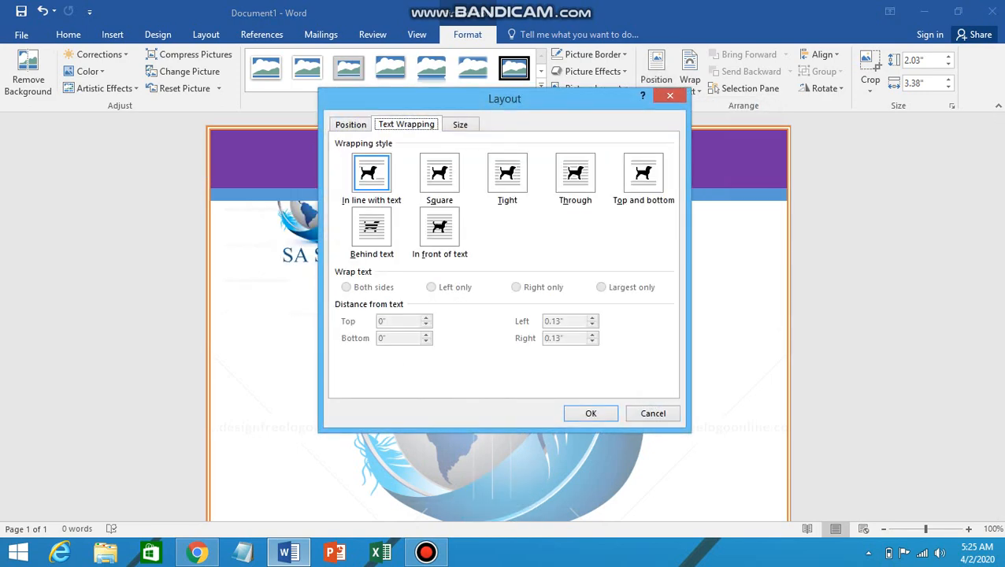
{"action": "left_click", "coordinate": [439, 229]}
{"action": "left_click", "coordinate": [590, 413]}
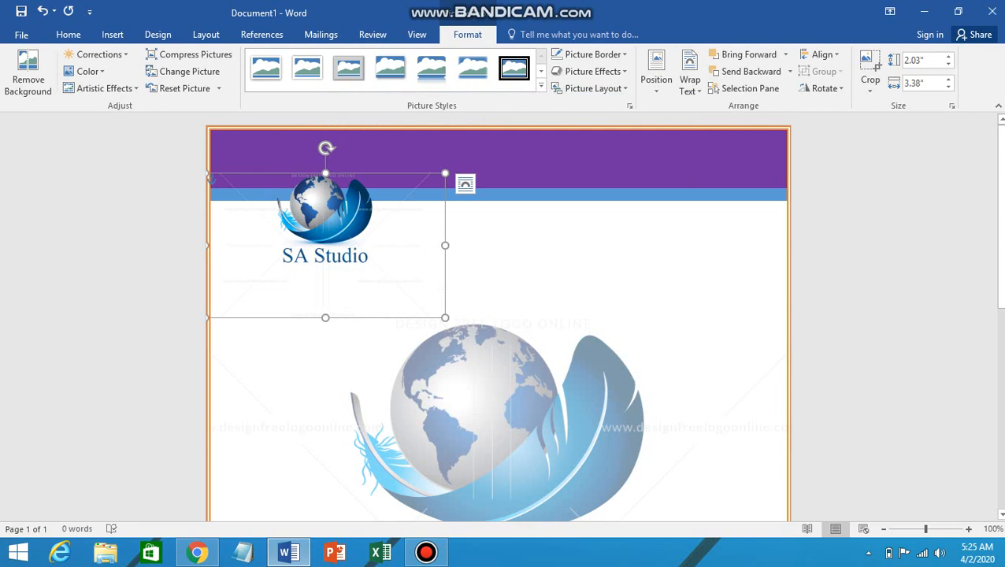
{"action": "left_click_drag", "start_coordinate": [325, 236], "coordinate": [399, 314]}
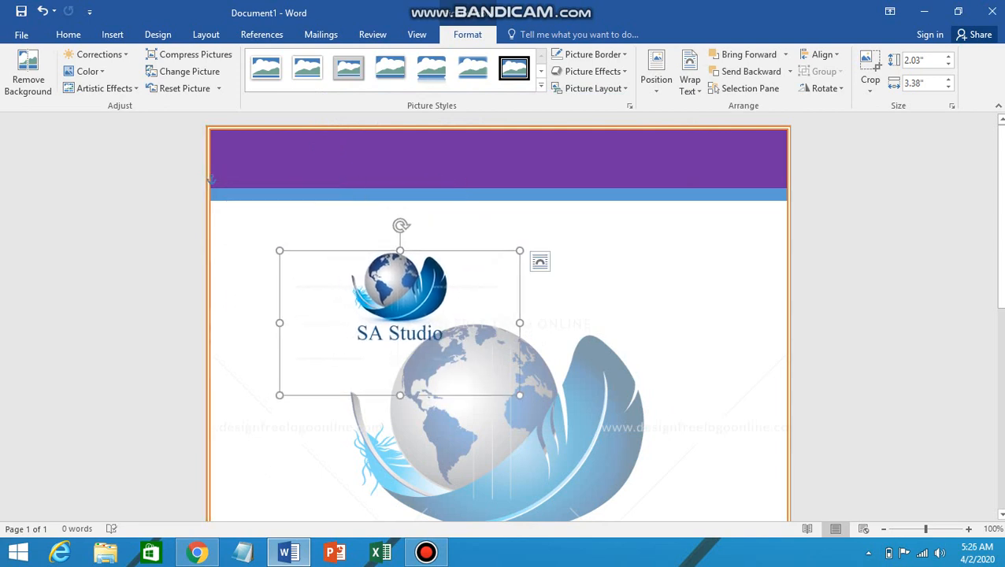
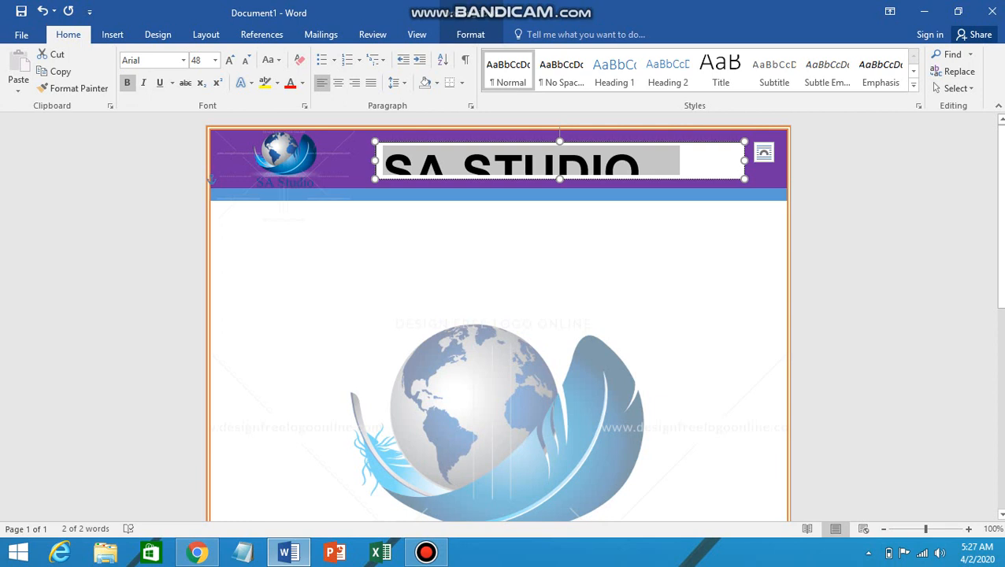
Step: Enlarge the SA STUDIO text box to 5.32" by 0.75" and centre the heading text
{"action": "left_click_drag", "start_coordinate": [560, 180], "coordinate": [522, 187]}
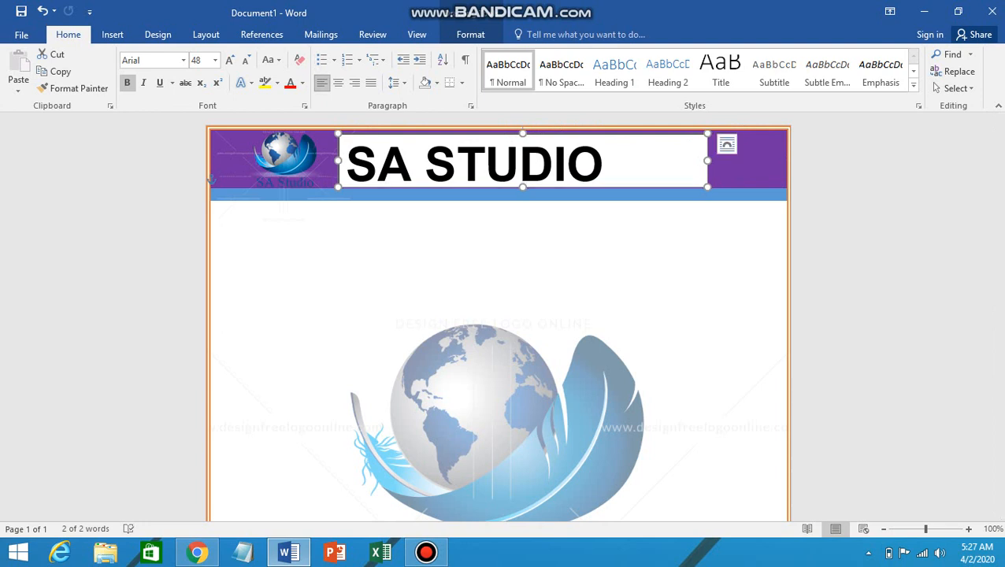
{"action": "left_click", "coordinate": [337, 82]}
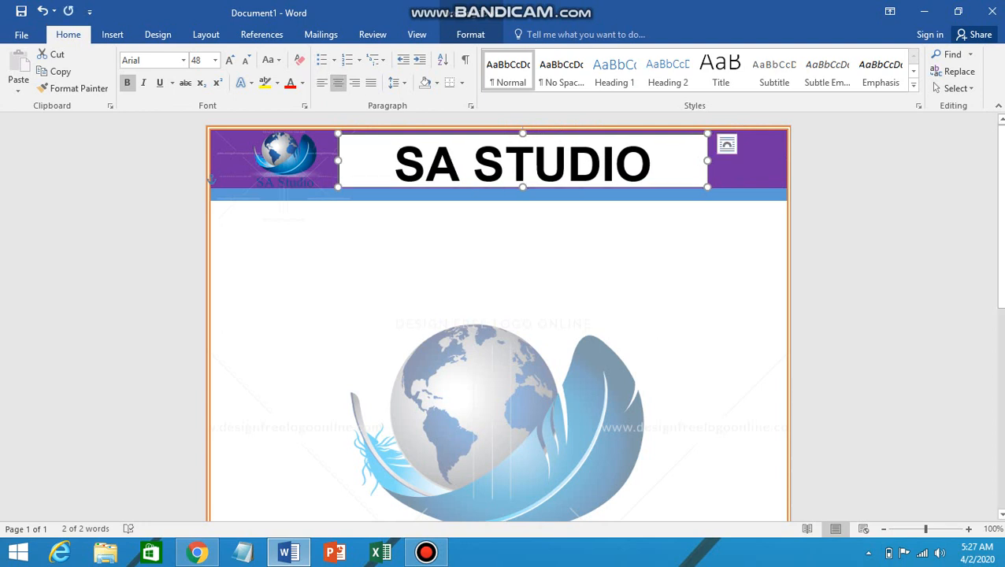
{"action": "left_click_drag", "start_coordinate": [707, 159], "coordinate": [715, 159]}
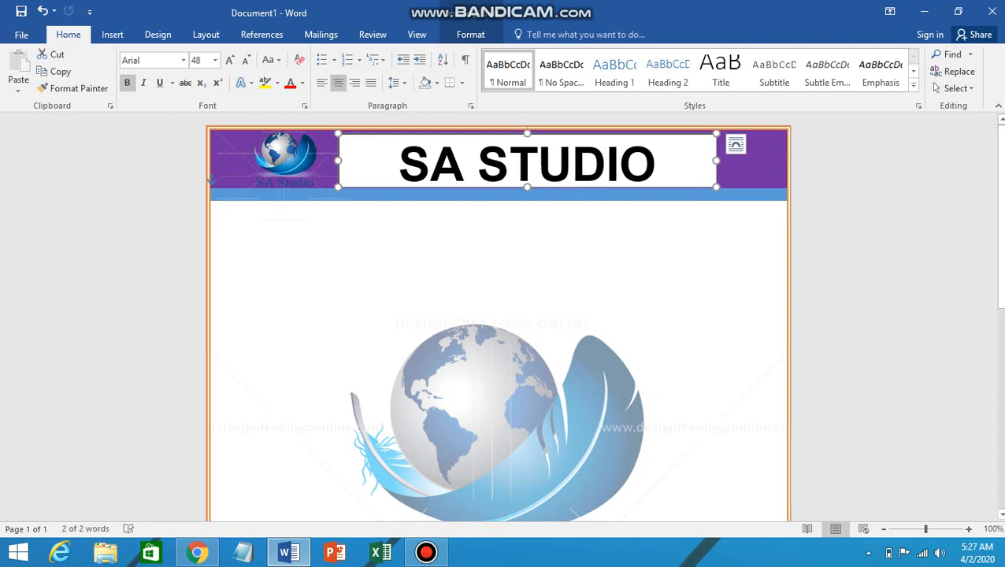
{"action": "left_click", "coordinate": [470, 34]}
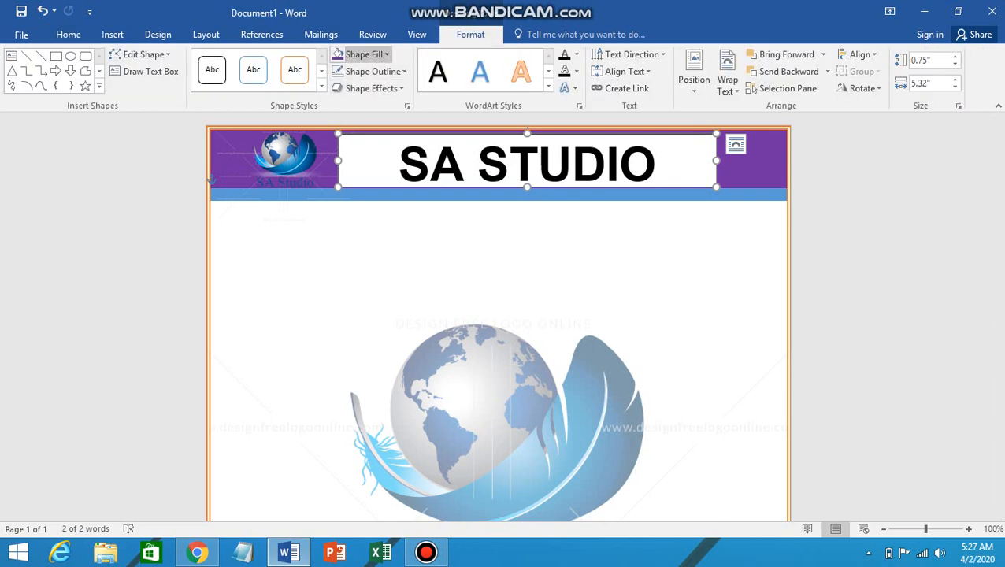
Step: Give the heading text box No Fill and No Outline, centre it, and widen it to 5.43"
{"action": "left_click", "coordinate": [364, 54]}
{"action": "left_click", "coordinate": [365, 183]}
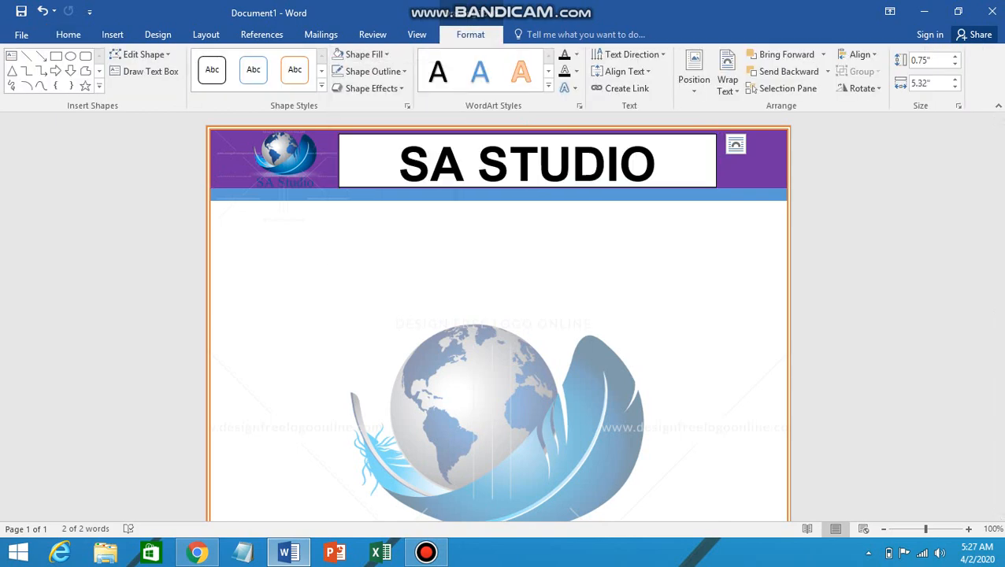
{"action": "left_click", "coordinate": [373, 71]}
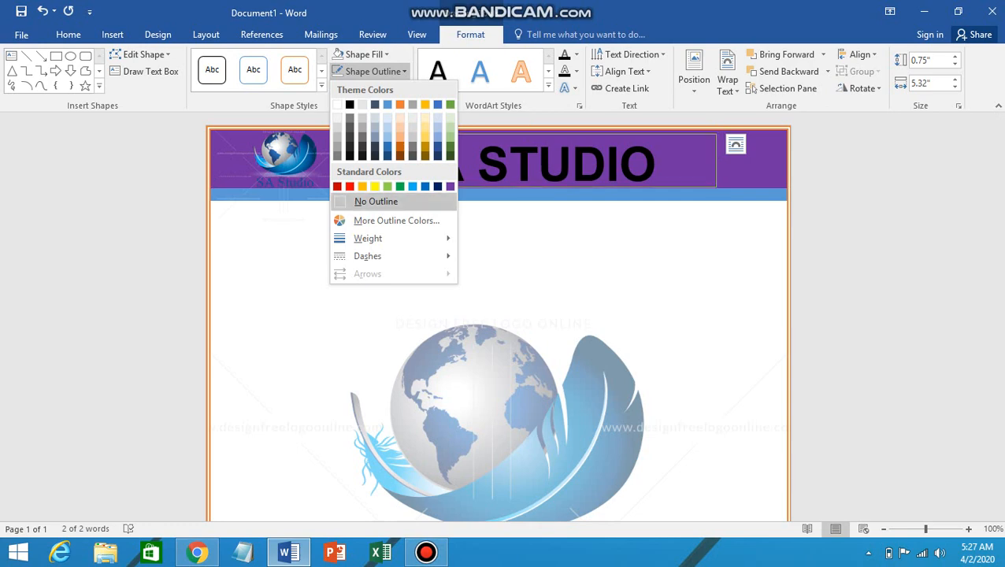
{"action": "left_click", "coordinate": [360, 197]}
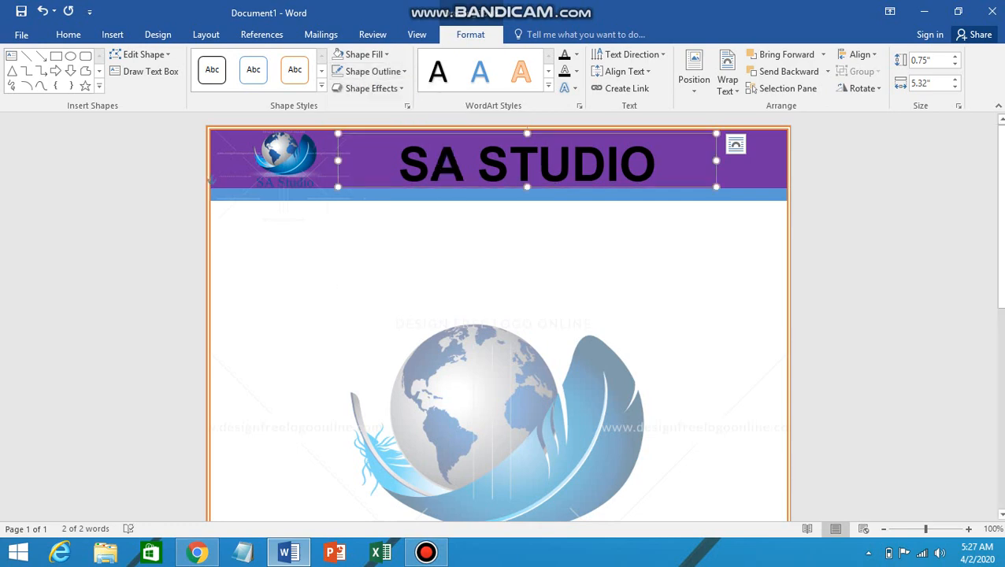
{"action": "left_click_drag", "start_coordinate": [554, 187], "coordinate": [525, 186]}
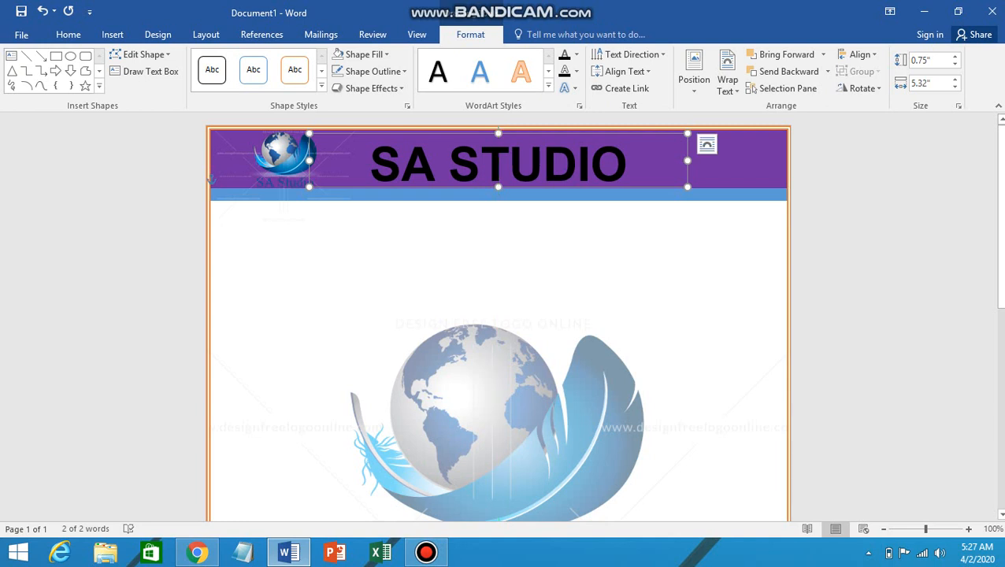
{"action": "left_click_drag", "start_coordinate": [688, 160], "coordinate": [695, 160]}
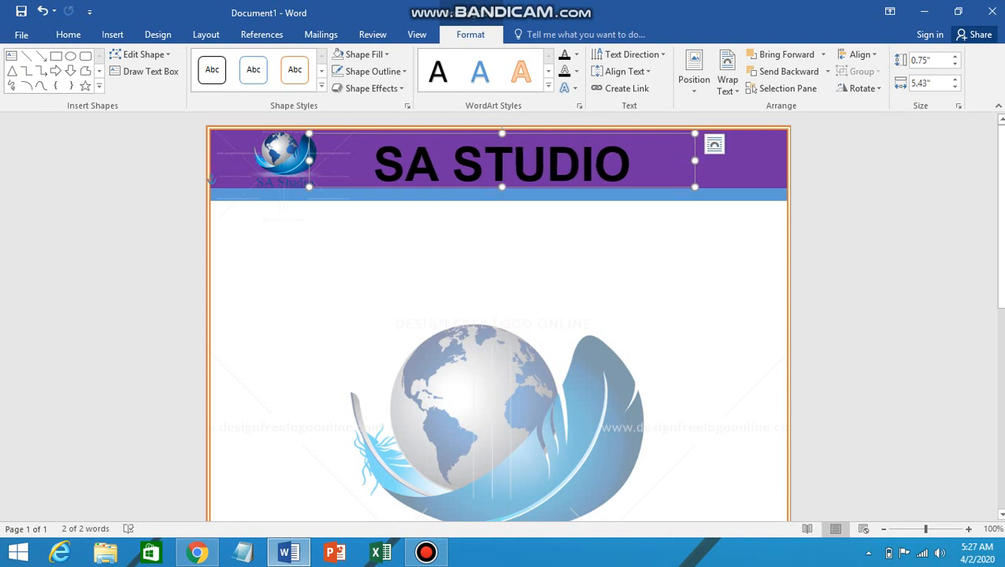
Step: Set the SA STUDIO text's font colour to white
{"action": "left_click_drag", "start_coordinate": [376, 164], "coordinate": [636, 165]}
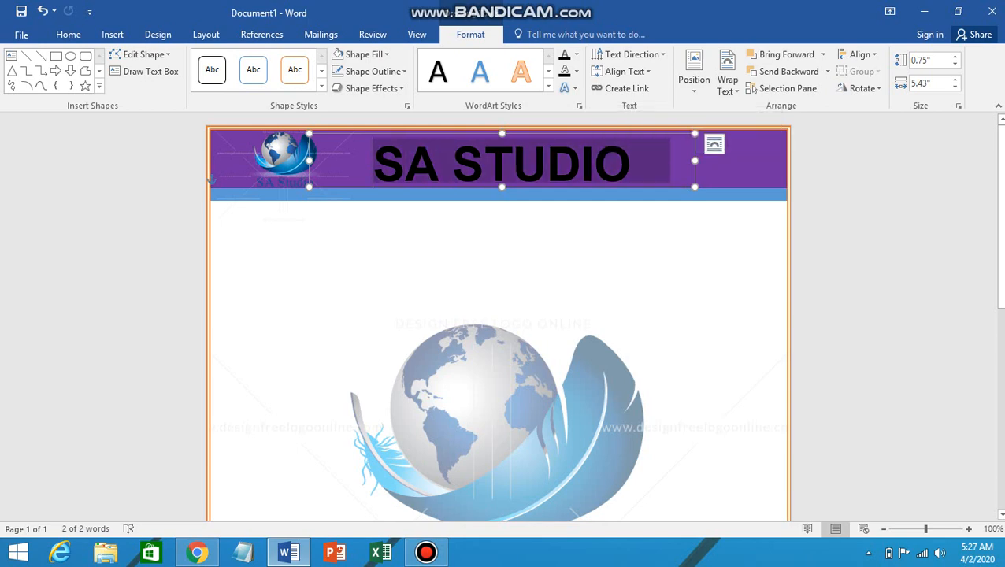
{"action": "left_click", "coordinate": [69, 33]}
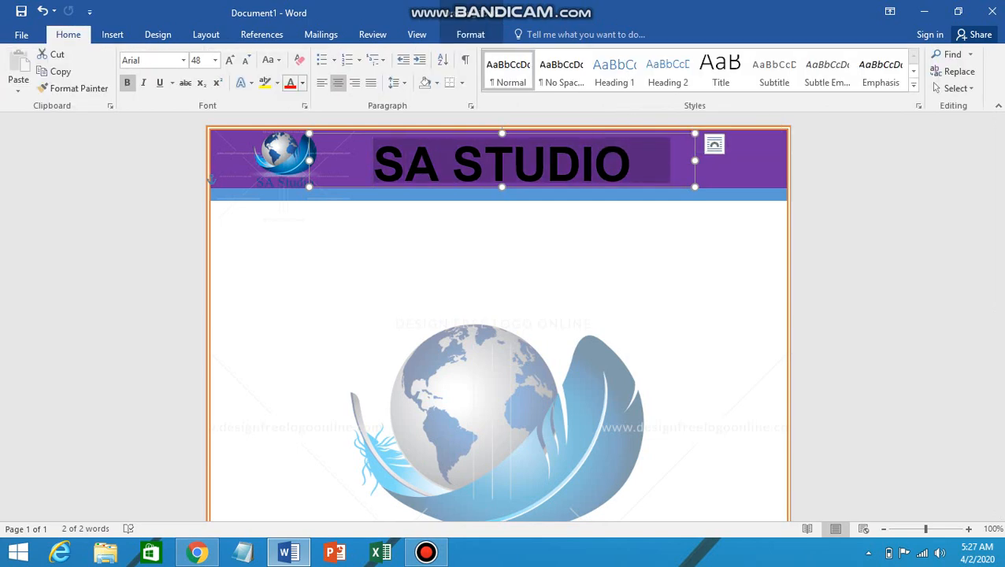
{"action": "left_click", "coordinate": [301, 82]}
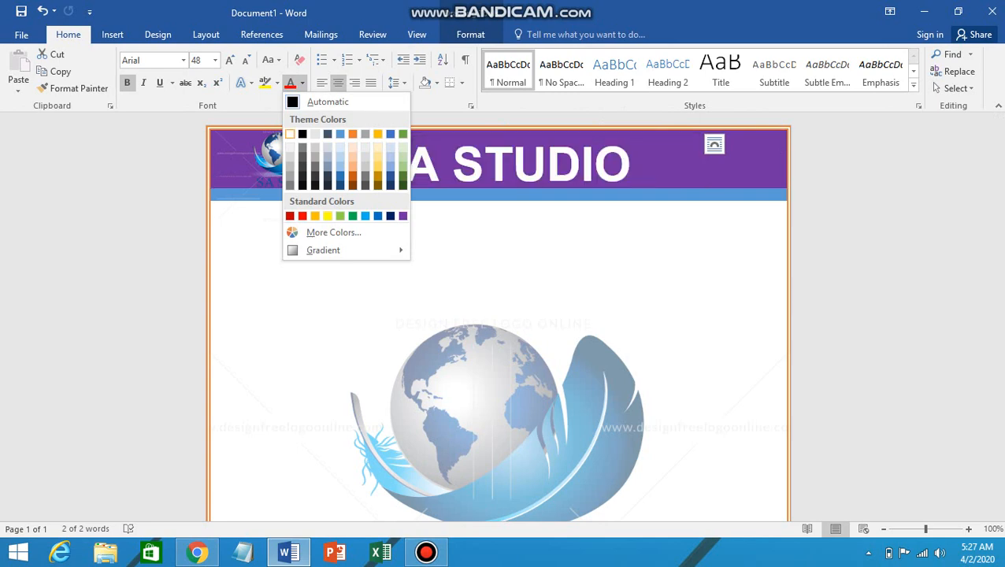
{"action": "left_click", "coordinate": [290, 133]}
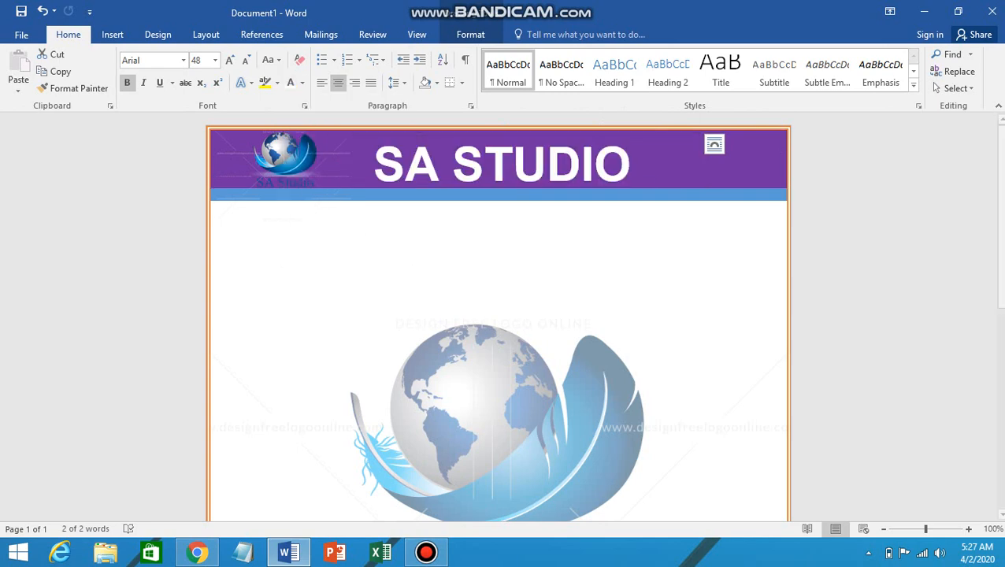
{"action": "left_click", "coordinate": [206, 180]}
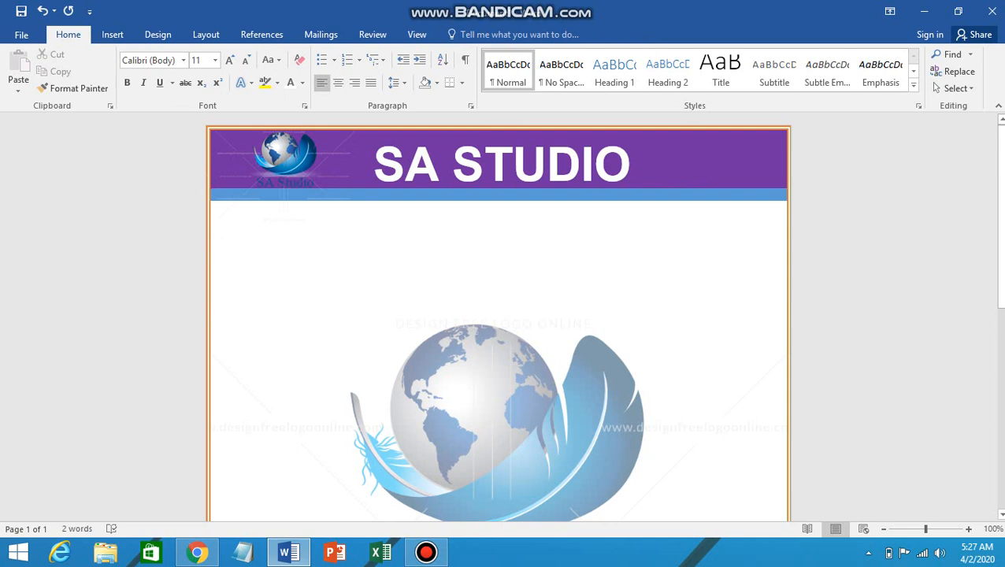
{"action": "double_click", "coordinate": [598, 186]}
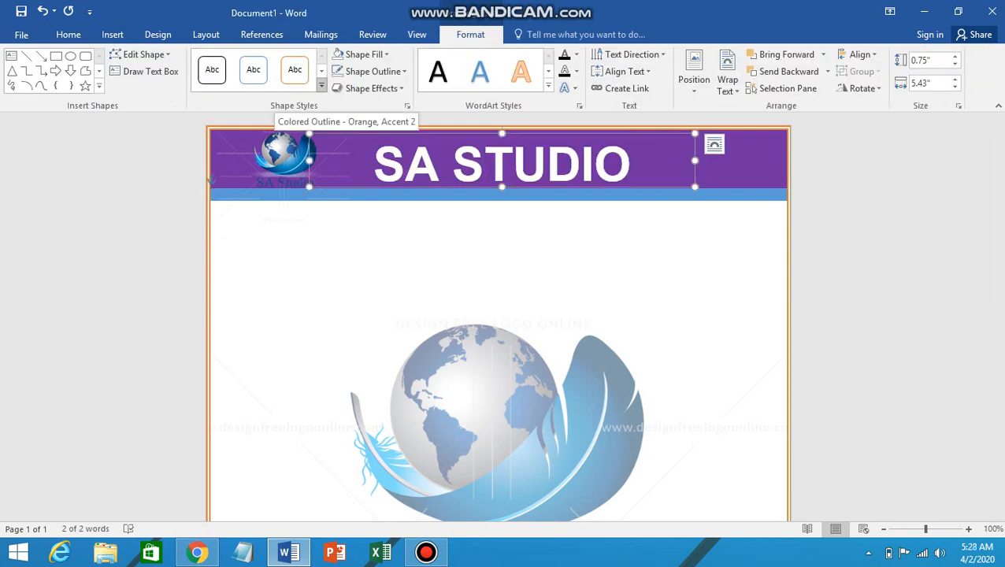
{"action": "left_click", "coordinate": [204, 179]}
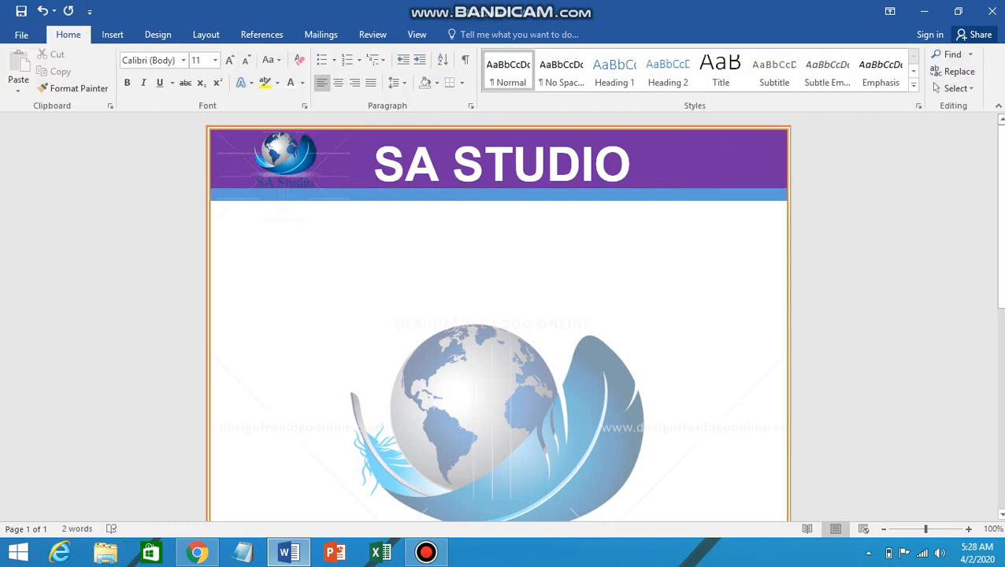
{"action": "left_click", "coordinate": [208, 181]}
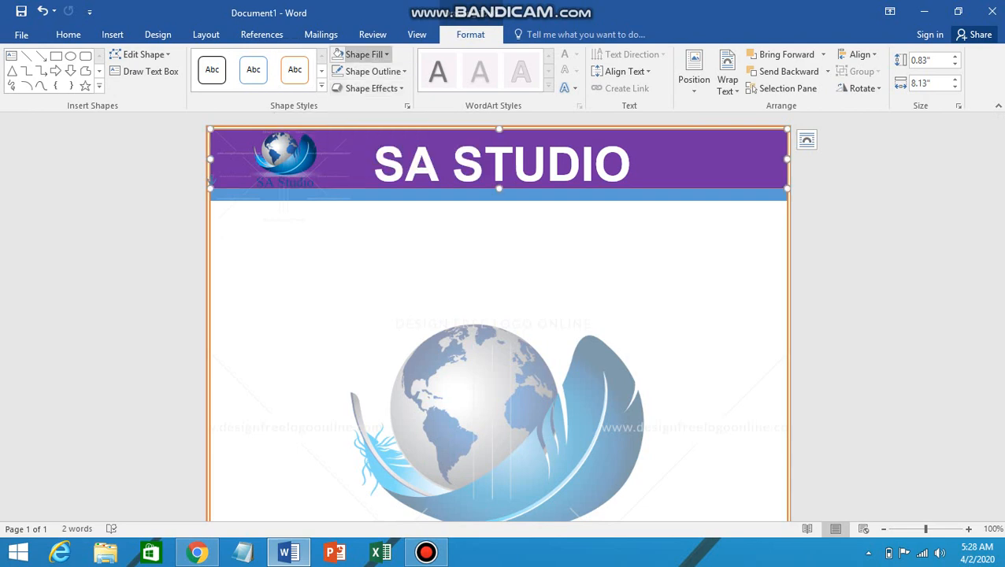
Step: Fill the header band with Orange, Accent 2 and shorten it so the blue strip thins
{"action": "left_click", "coordinate": [364, 54]}
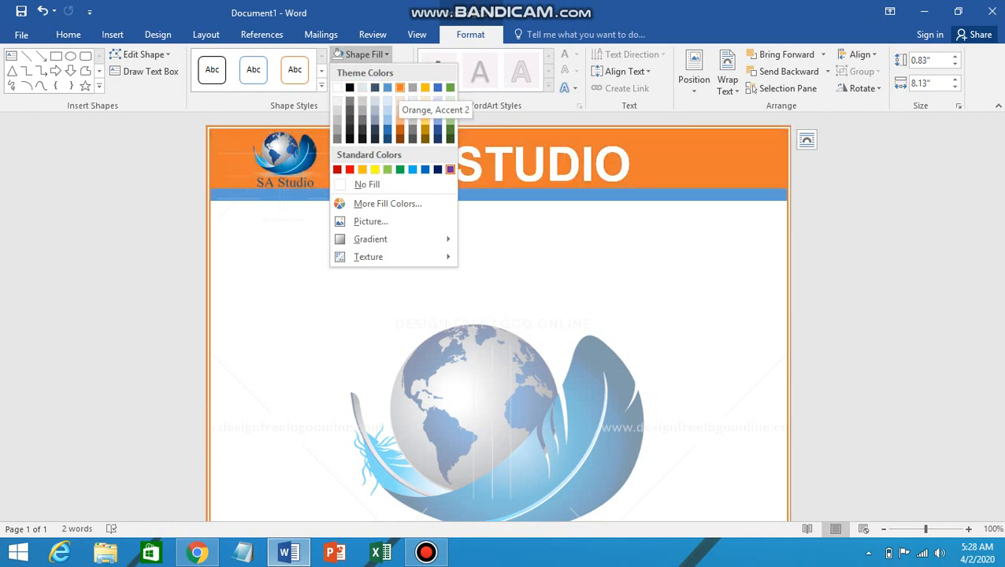
{"action": "left_click", "coordinate": [399, 88]}
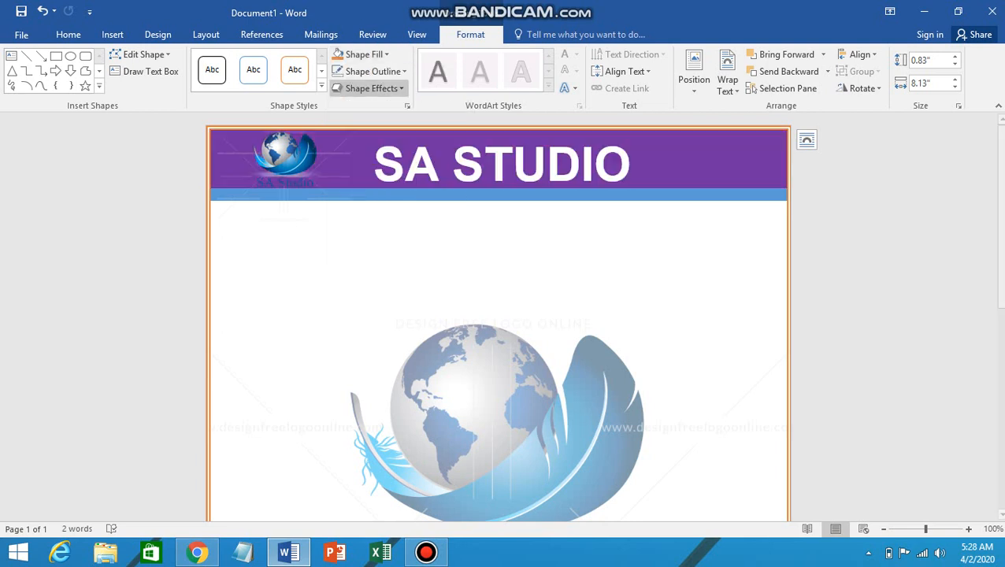
{"action": "left_click", "coordinate": [208, 180]}
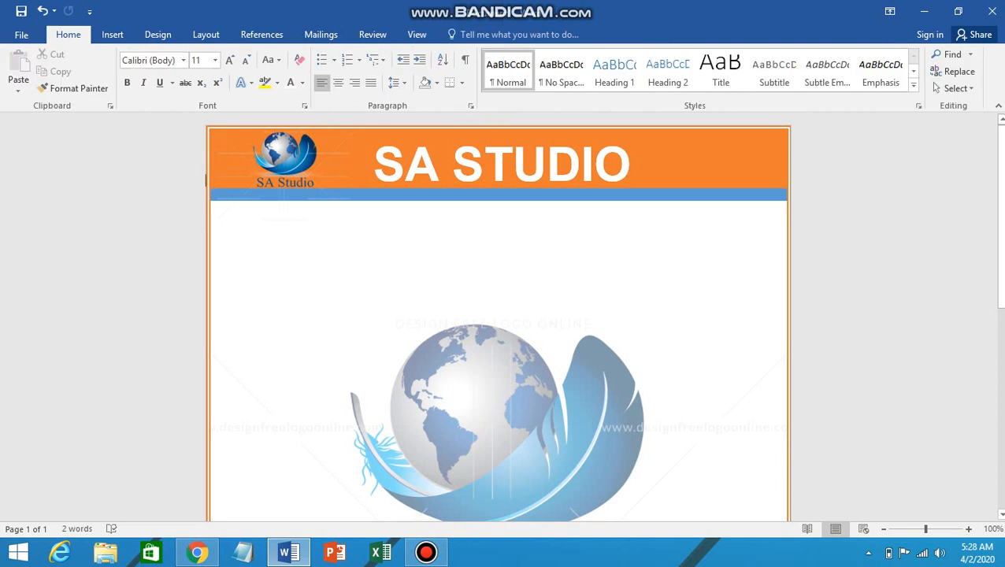
{"action": "left_click", "coordinate": [207, 179]}
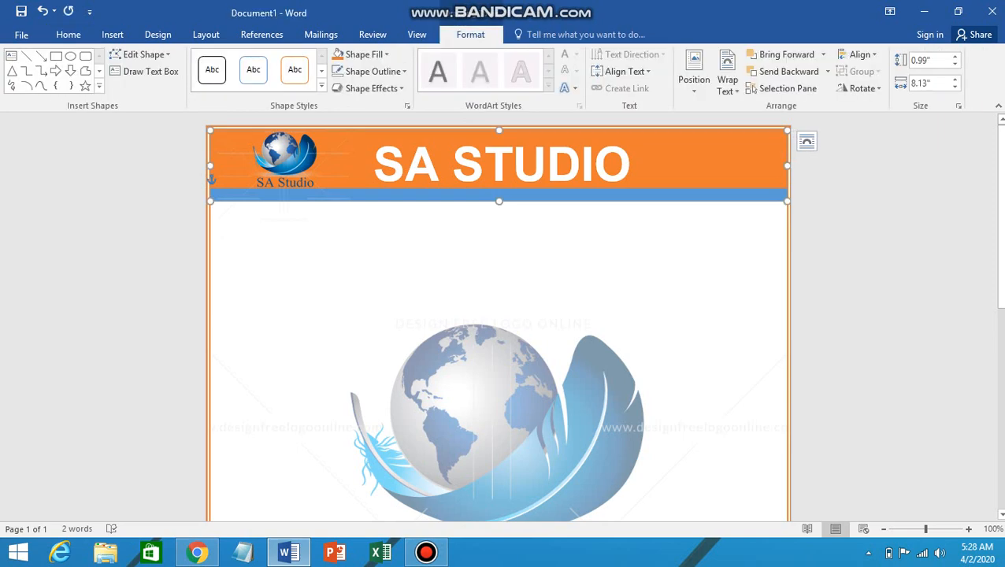
{"action": "left_click_drag", "start_coordinate": [499, 202], "coordinate": [498, 196]}
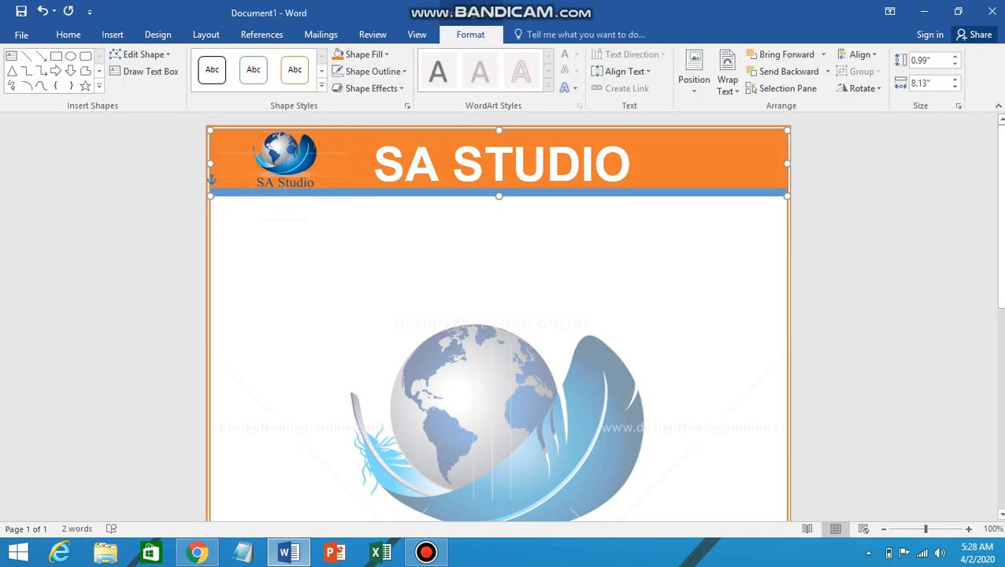
{"action": "left_click", "coordinate": [206, 180]}
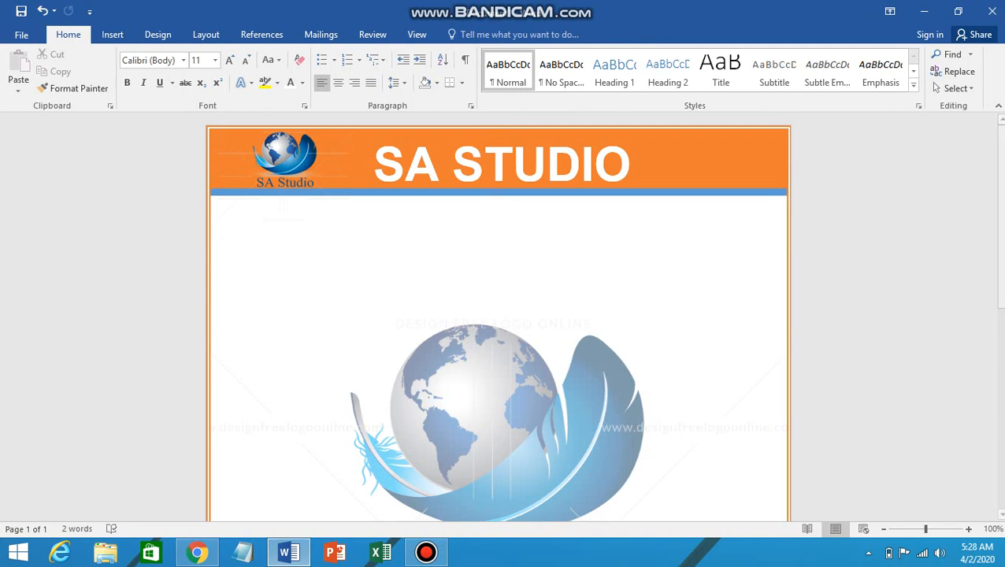
{"action": "left_click", "coordinate": [112, 34]}
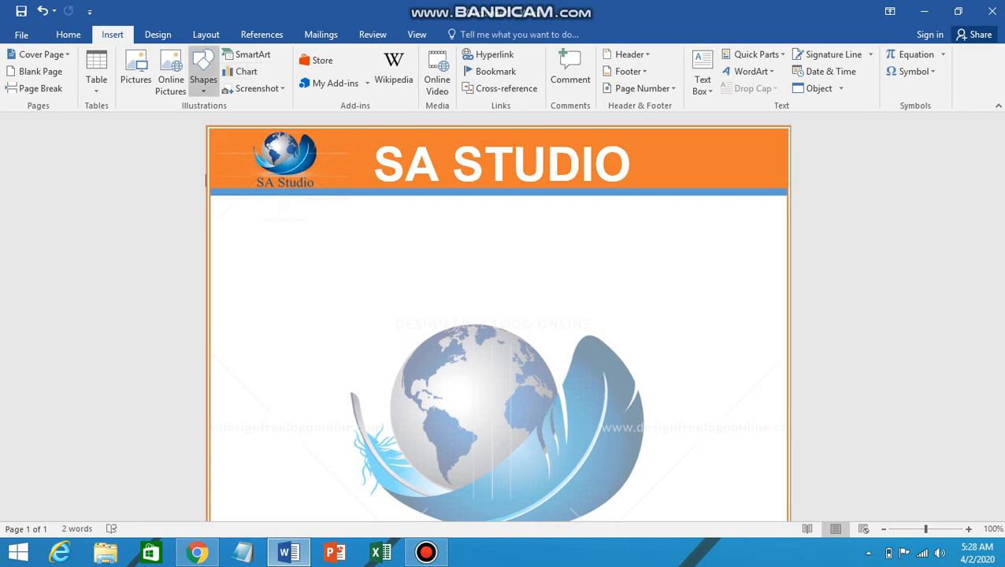
Step: Draw a wide text box below the header and centre it on the page
{"action": "left_click", "coordinate": [203, 79]}
{"action": "left_click", "coordinate": [197, 121]}
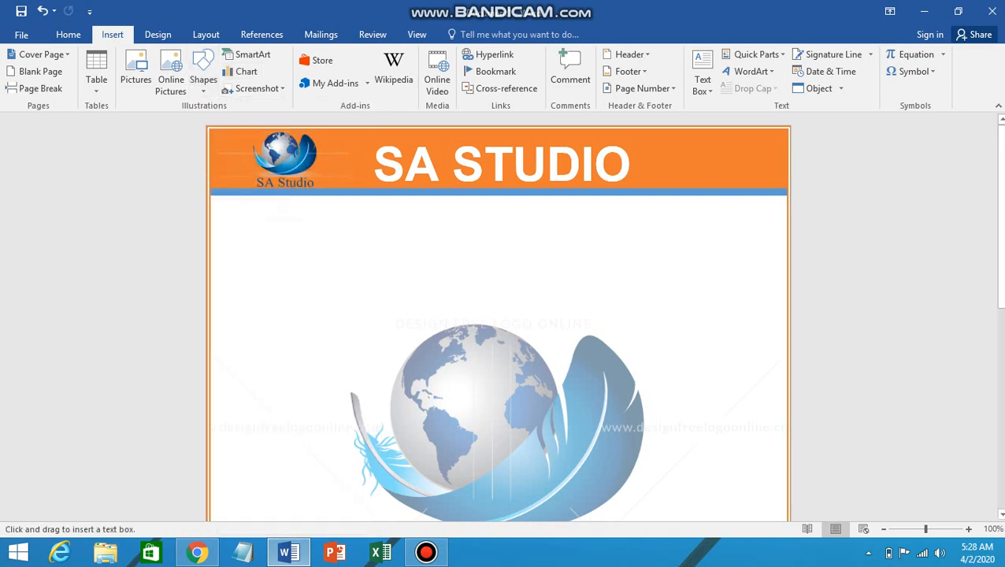
{"action": "mouse_move", "coordinate": [223, 207]}
{"action": "left_mouse_down"}
{"action": "mouse_move", "coordinate": [754, 254]}
{"action": "mouse_move", "coordinate": [673, 259]}
{"action": "mouse_move", "coordinate": [785, 244]}
{"action": "left_mouse_up"}
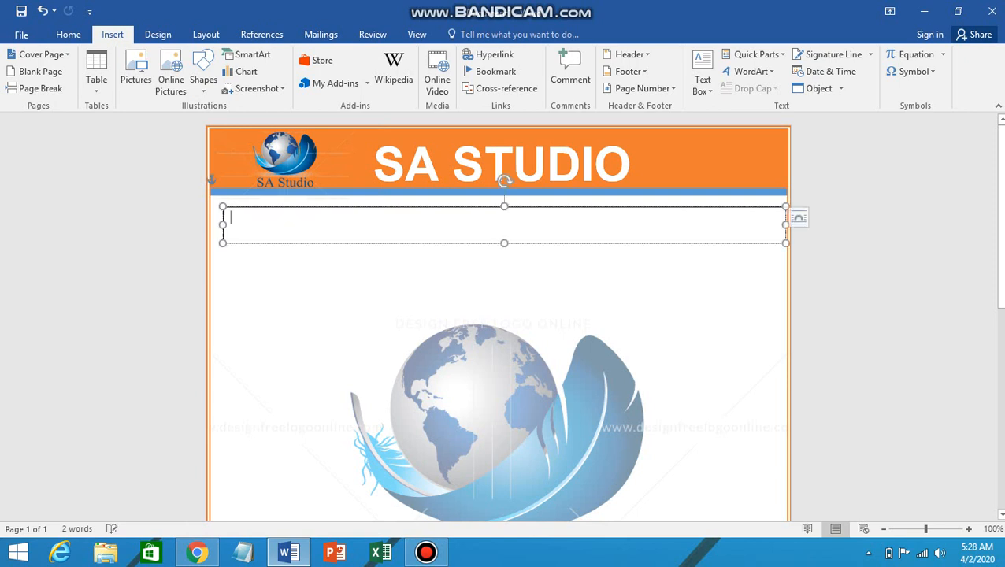
{"action": "left_click_drag", "start_coordinate": [692, 243], "coordinate": [686, 244]}
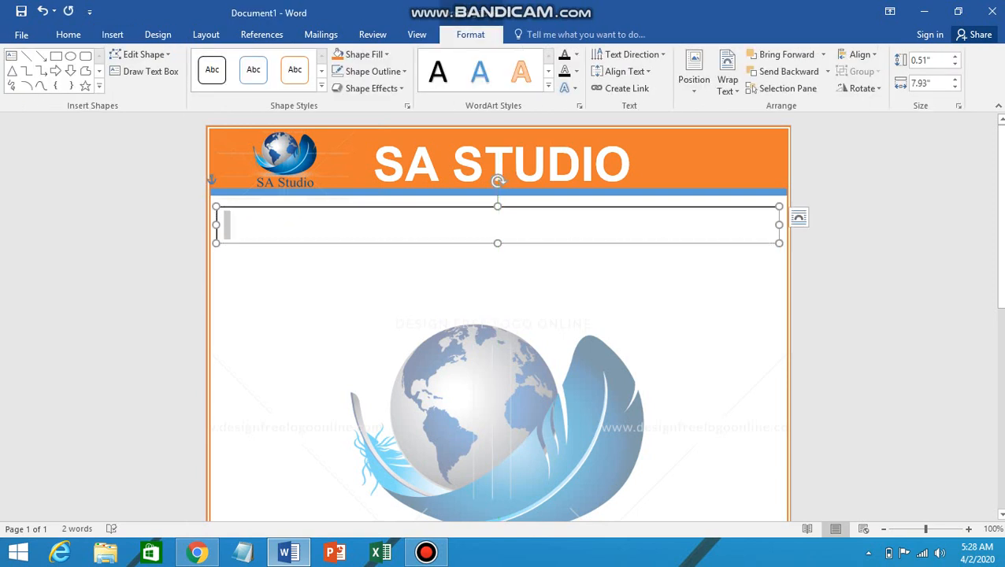
Step: Type 'Date -----' and 'Signature -----' dashed lines into the text box
{"action": "type", "text": "DA"}
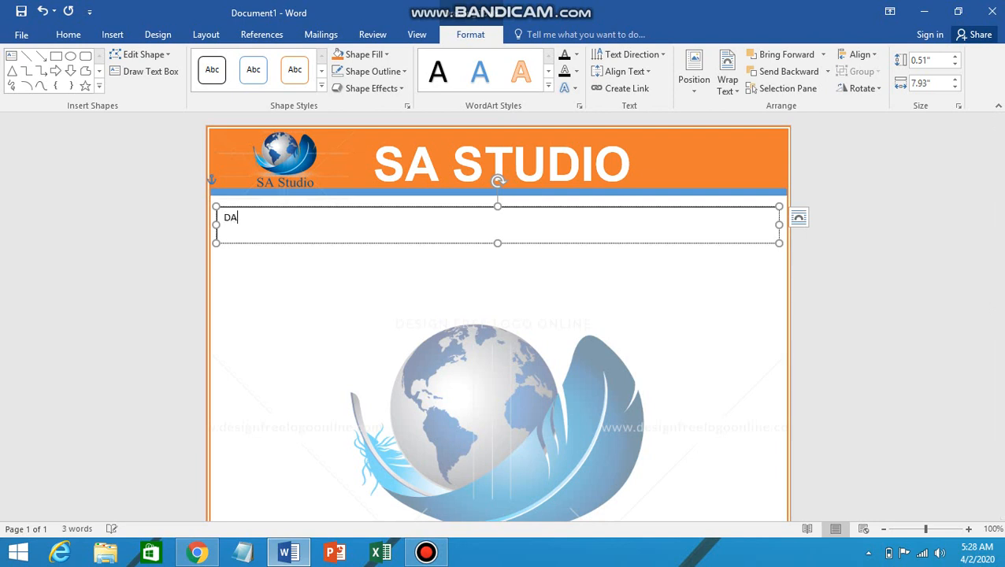
{"action": "type", "text": "T"}
{"action": "key", "text": "BackSpace"}
{"action": "key", "text": "BackSpace"}
{"action": "type", "text": "ate ------------------------"}
{"action": "key", "text": "BackSpace"}
{"action": "type", "text": "Signature"}
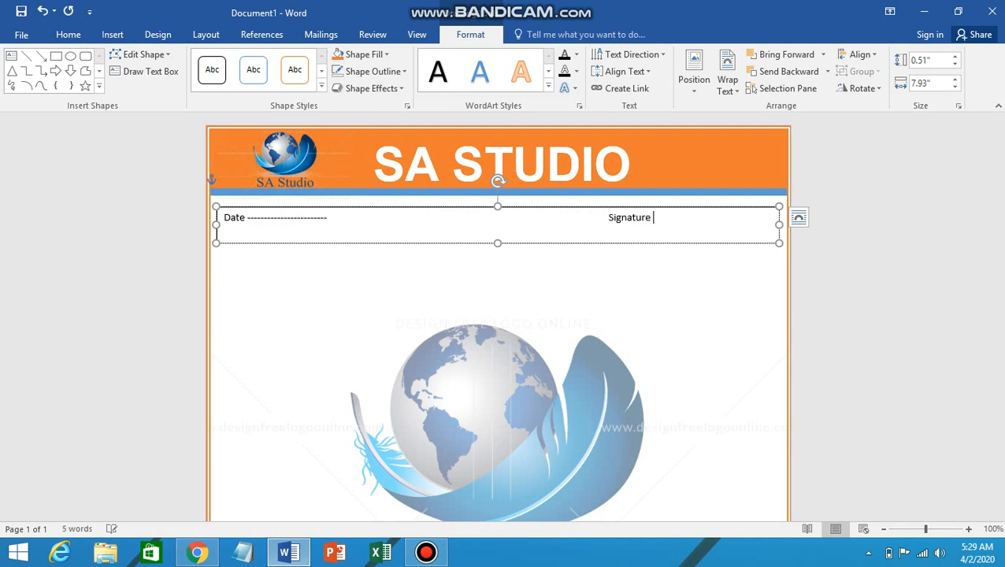
{"action": "type", "text": " ----------------------------"}
{"action": "key", "text": "BackSpace"}
{"action": "key", "text": "BackSpace"}
{"action": "key", "text": "BackSpace"}
{"action": "key", "text": "BackSpace"}
{"action": "key", "text": "BackSpace"}
{"action": "key", "text": "BackSpace"}
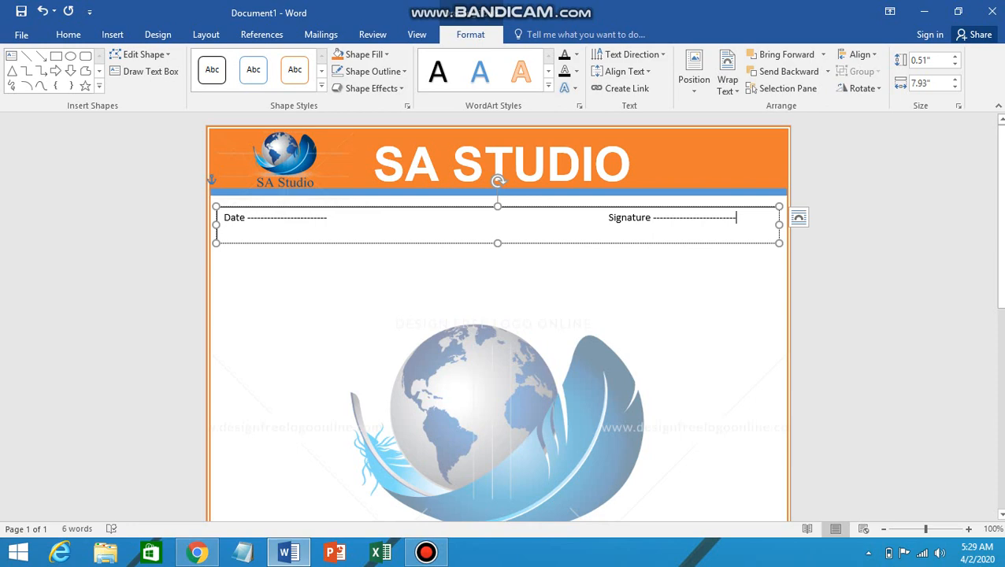
{"action": "left_click", "coordinate": [206, 180]}
Step: Set the Date text to Times New Roman at 10 pt
{"action": "left_click_drag", "start_coordinate": [223, 218], "coordinate": [607, 218]}
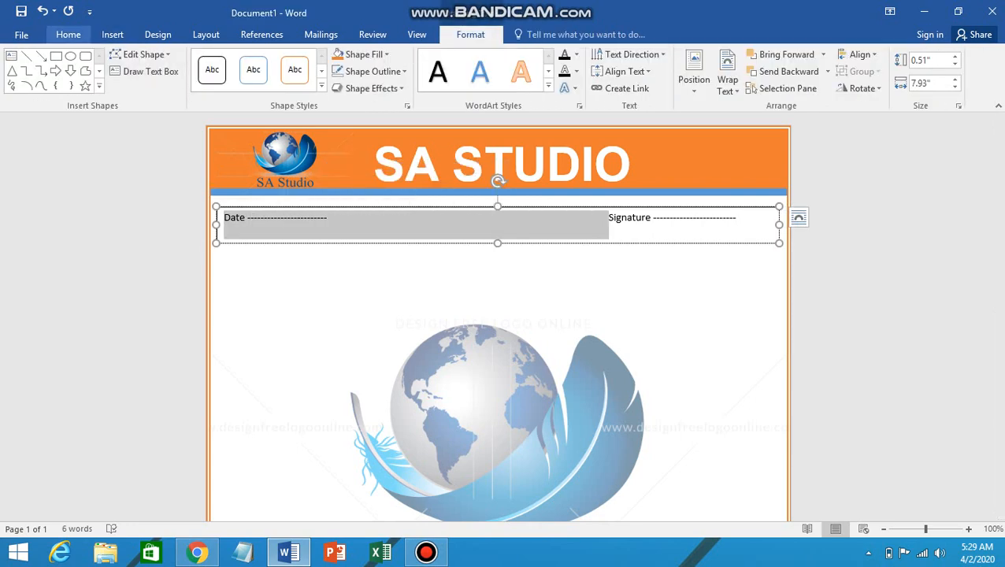
{"action": "left_click", "coordinate": [69, 34]}
{"action": "left_click", "coordinate": [182, 60]}
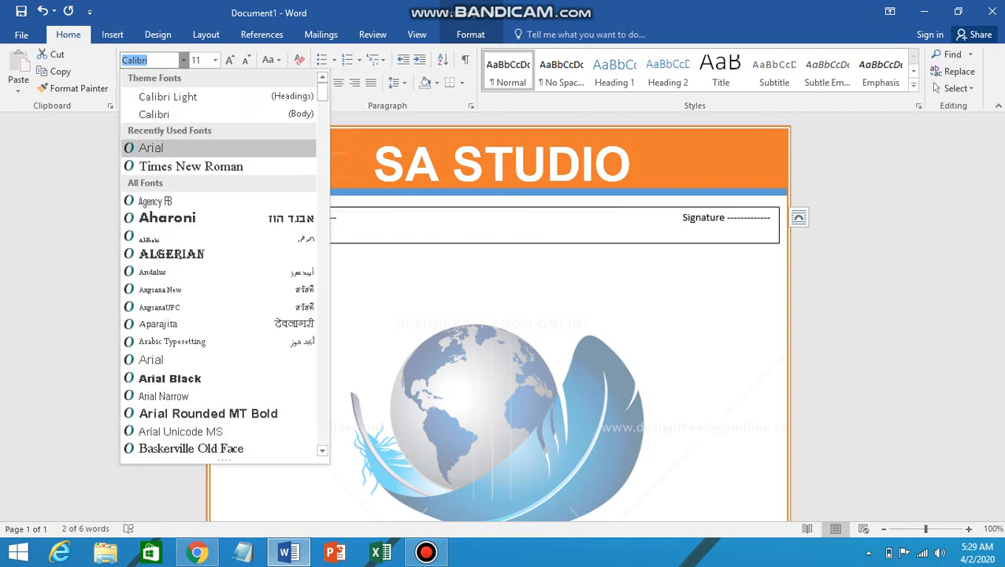
{"action": "left_click", "coordinate": [157, 147]}
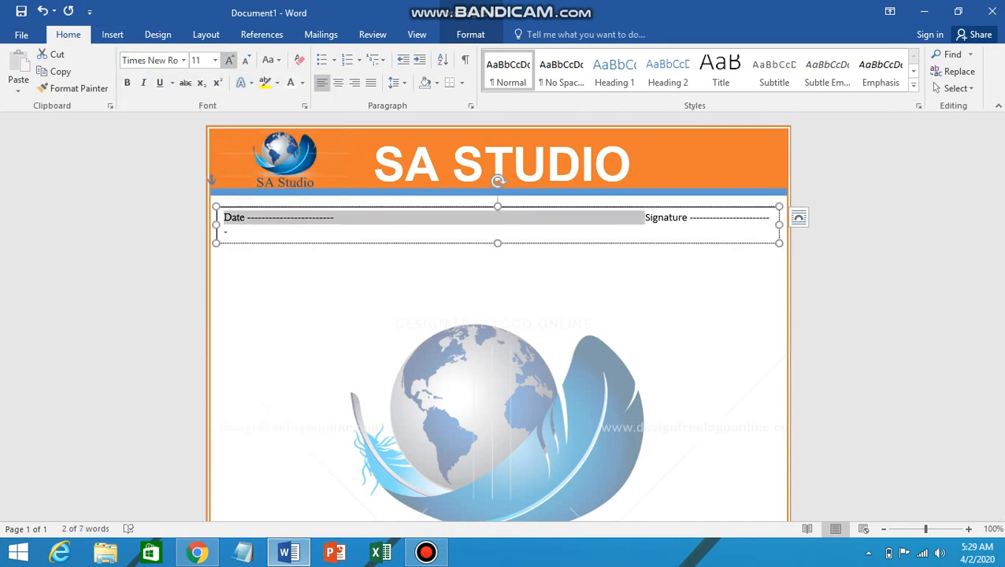
{"action": "left_click", "coordinate": [230, 60]}
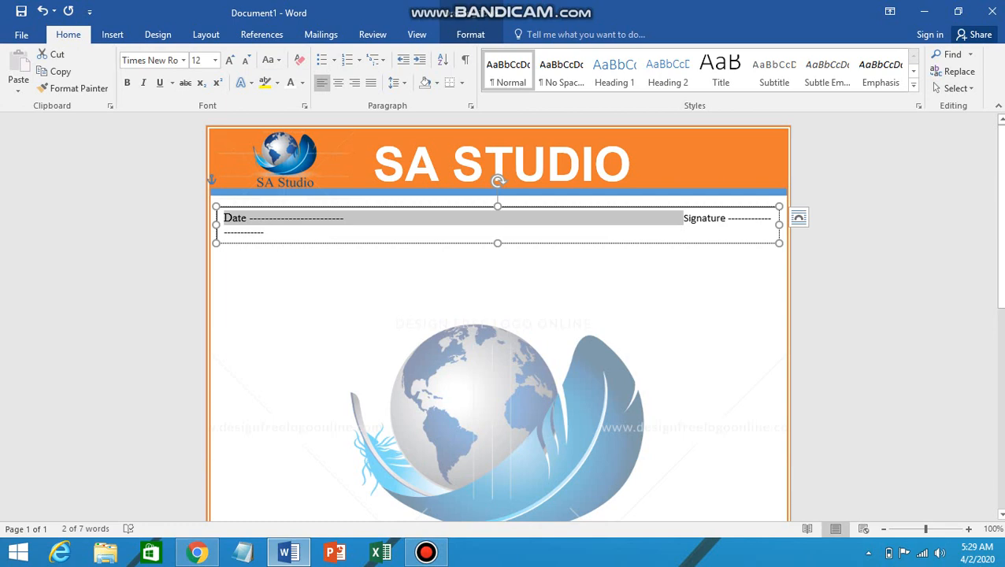
{"action": "left_click", "coordinate": [204, 179]}
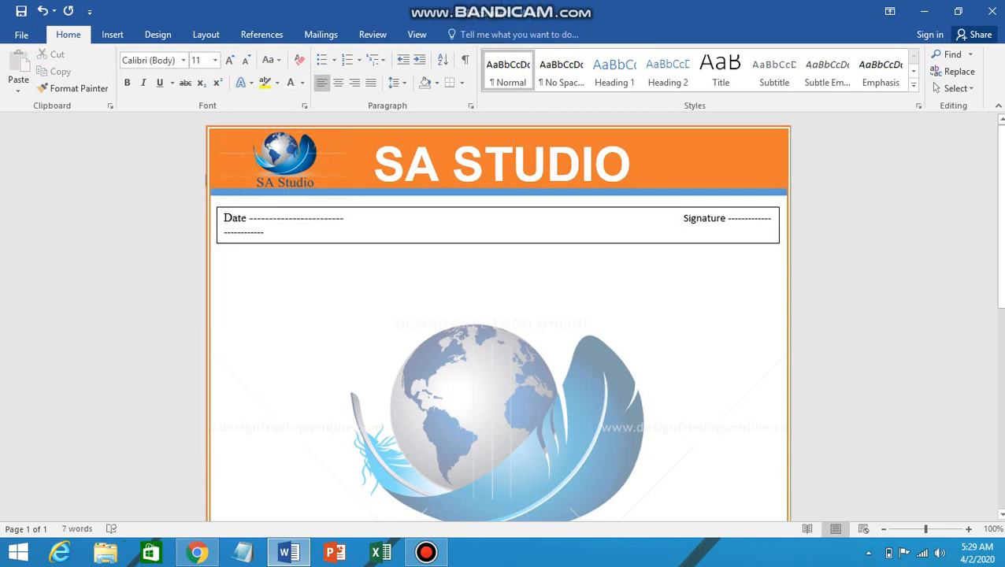
{"action": "left_click_drag", "start_coordinate": [225, 219], "coordinate": [339, 219]}
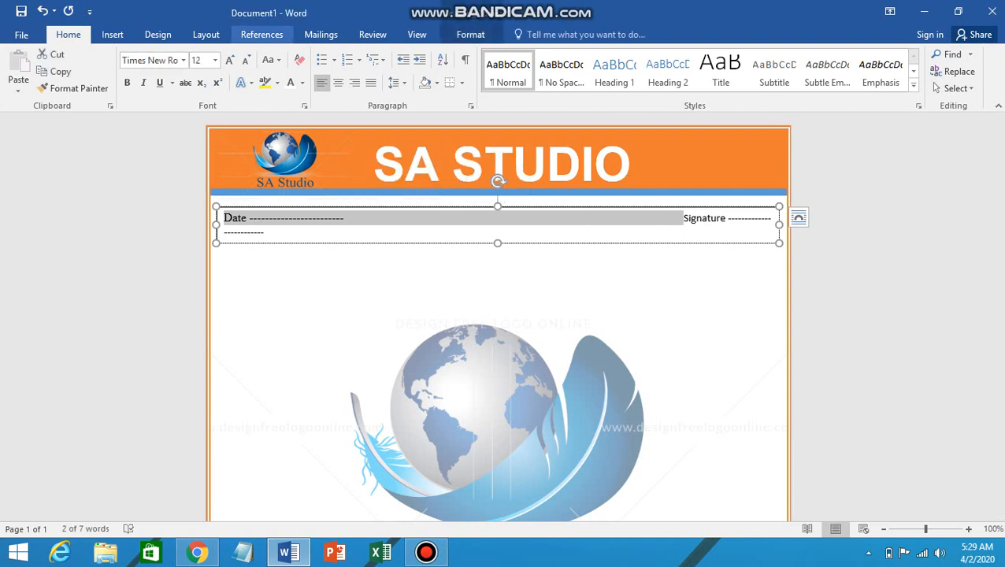
{"action": "left_click", "coordinate": [245, 61]}
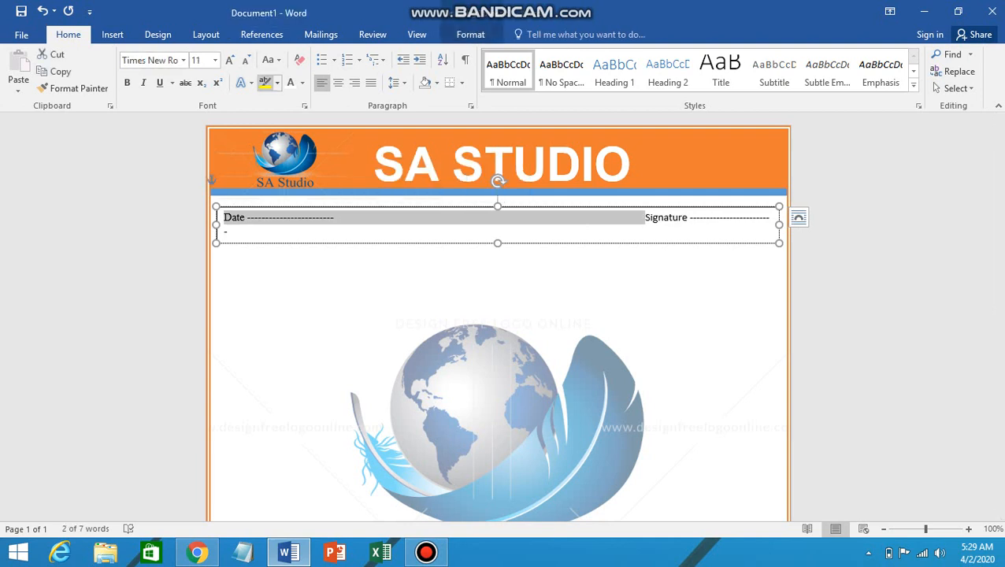
{"action": "left_click", "coordinate": [244, 60]}
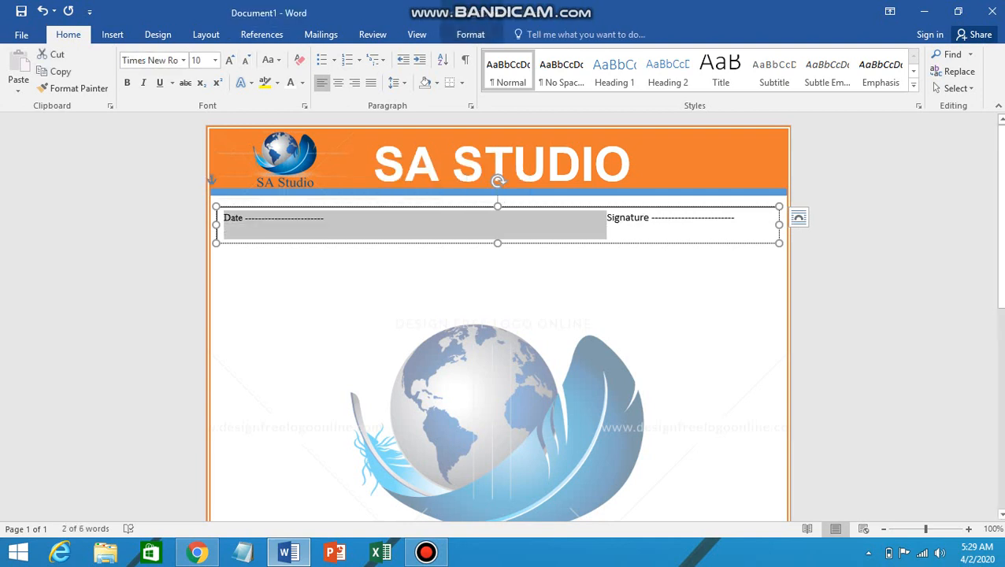
{"action": "left_click", "coordinate": [211, 179]}
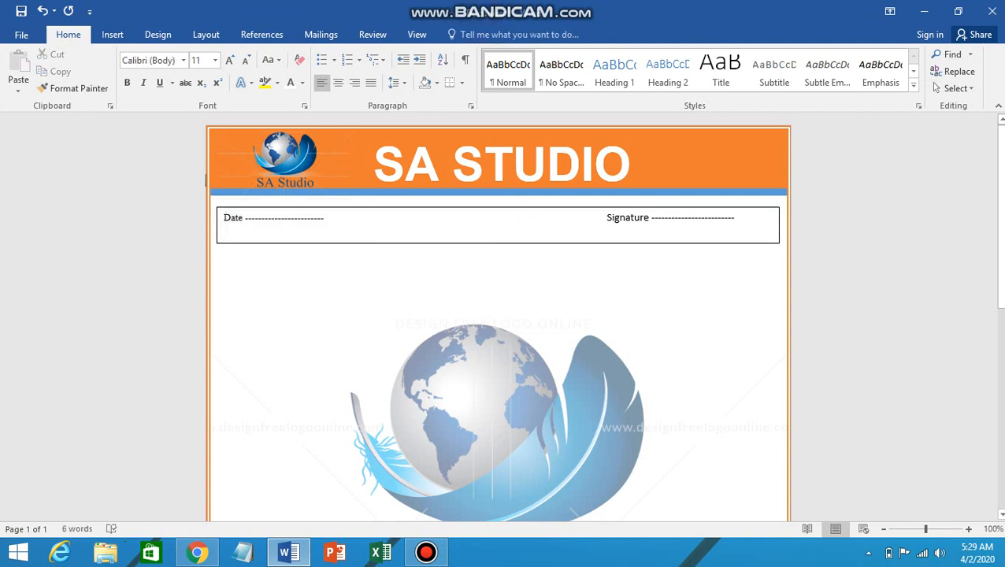
{"action": "left_click_drag", "start_coordinate": [325, 219], "coordinate": [224, 220]}
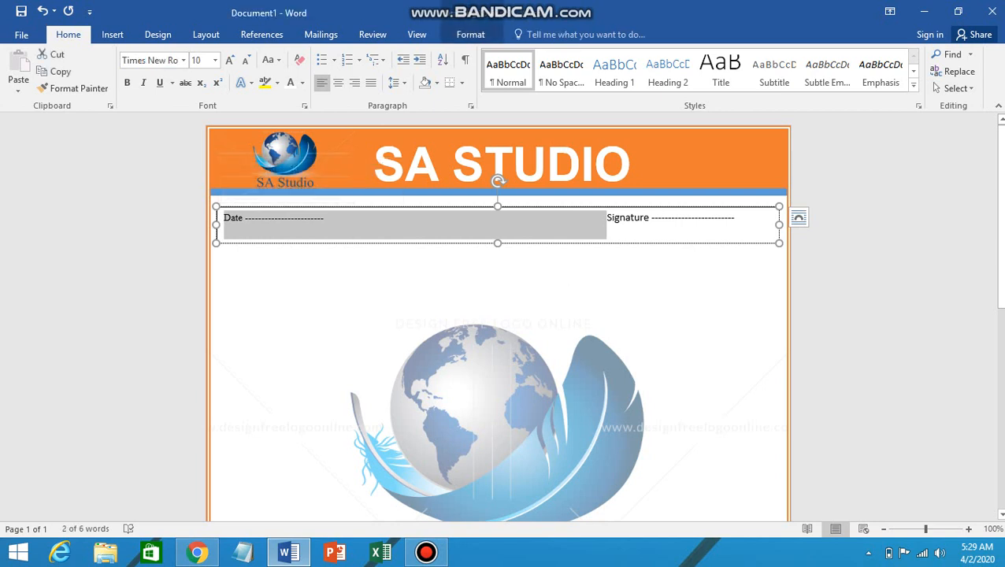
Step: Make the Date text bold at 14 pt
{"action": "left_click", "coordinate": [230, 60]}
{"action": "left_click", "coordinate": [229, 60]}
{"action": "left_click", "coordinate": [230, 59]}
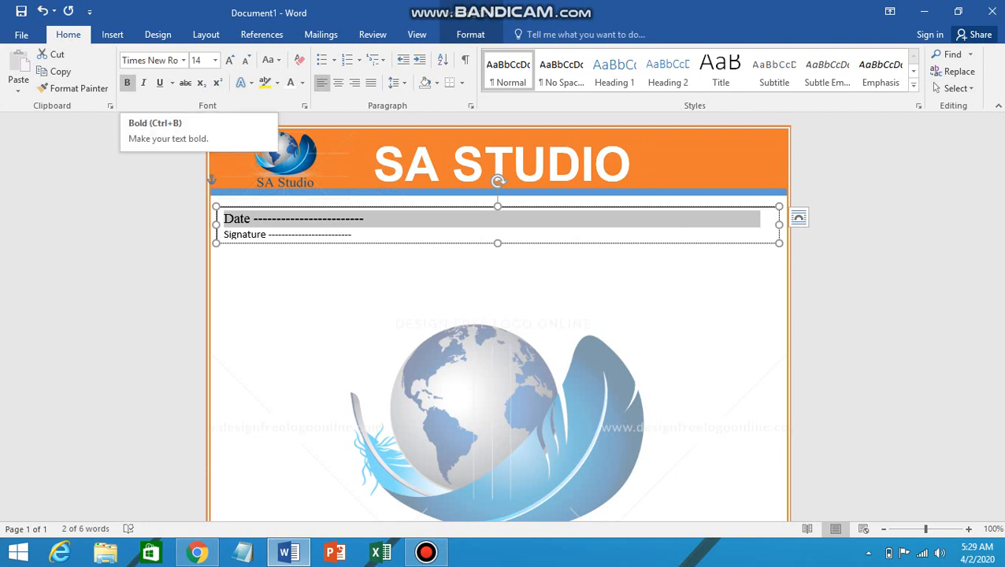
{"action": "left_click", "coordinate": [127, 82]}
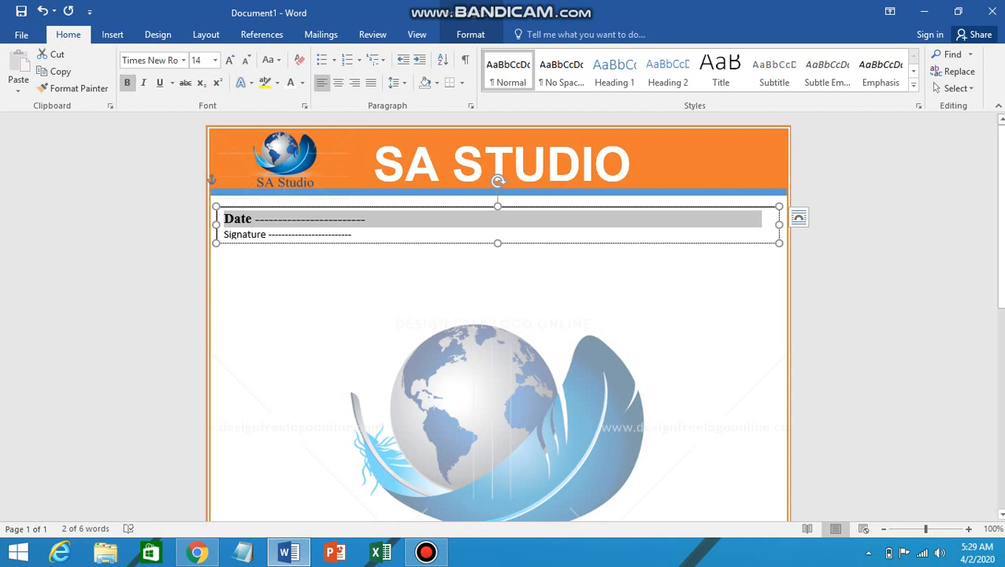
{"action": "left_click", "coordinate": [206, 181]}
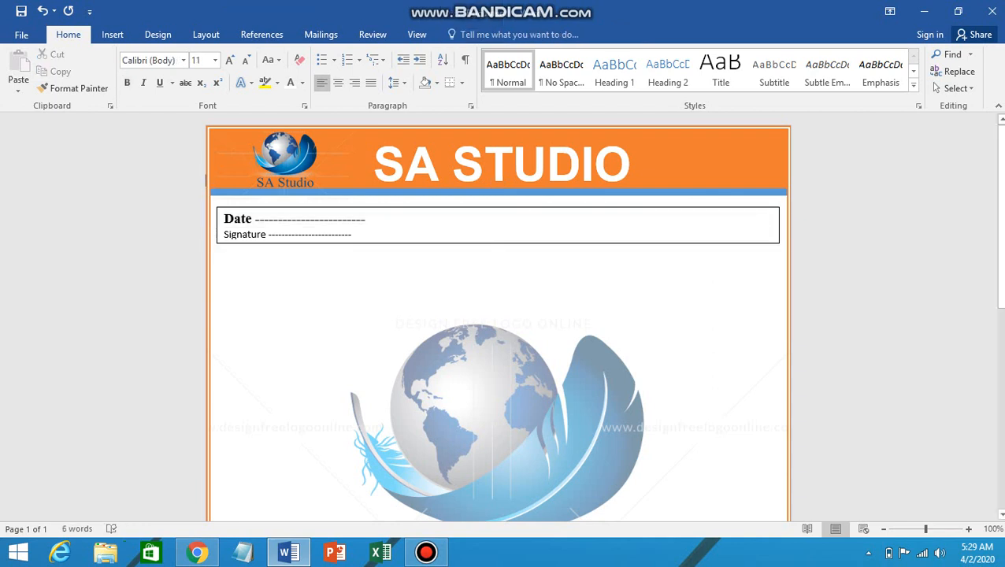
Step: Widen and heighten the text box and move Signature onto its own line
{"action": "left_click", "coordinate": [223, 234]}
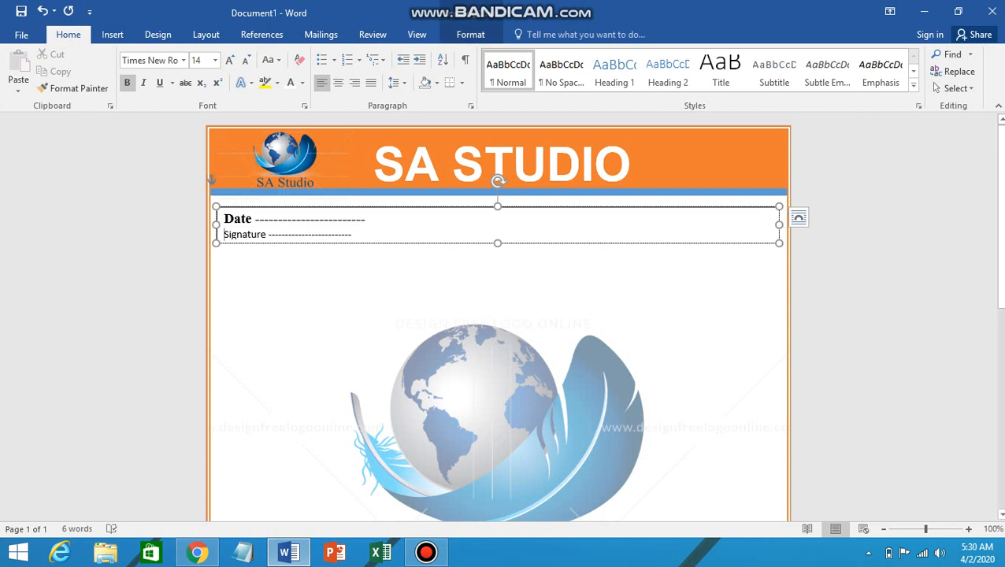
{"action": "left_click_drag", "start_coordinate": [779, 225], "coordinate": [786, 224]}
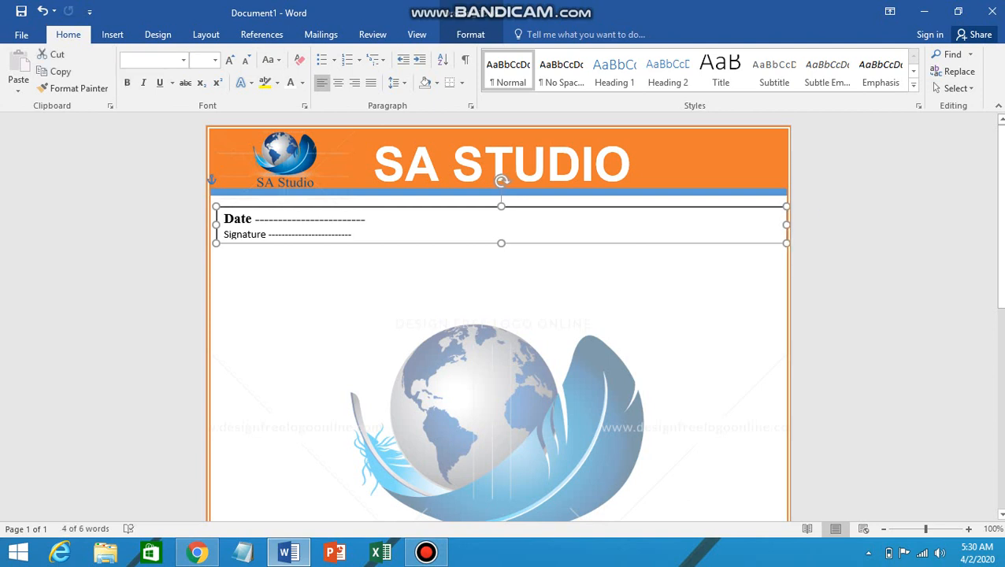
{"action": "left_click_drag", "start_coordinate": [215, 224], "coordinate": [209, 225]}
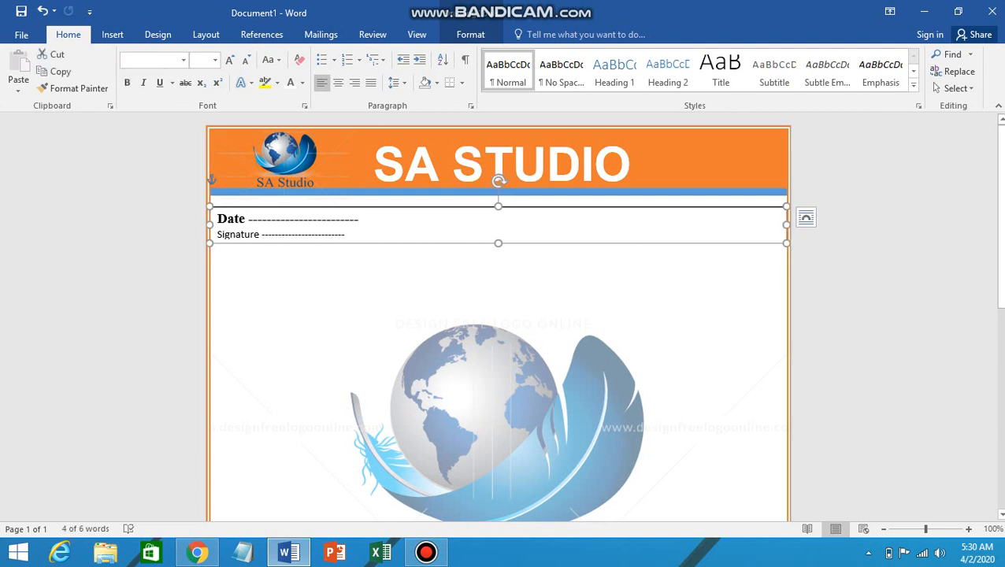
{"action": "left_click_drag", "start_coordinate": [497, 243], "coordinate": [498, 253]}
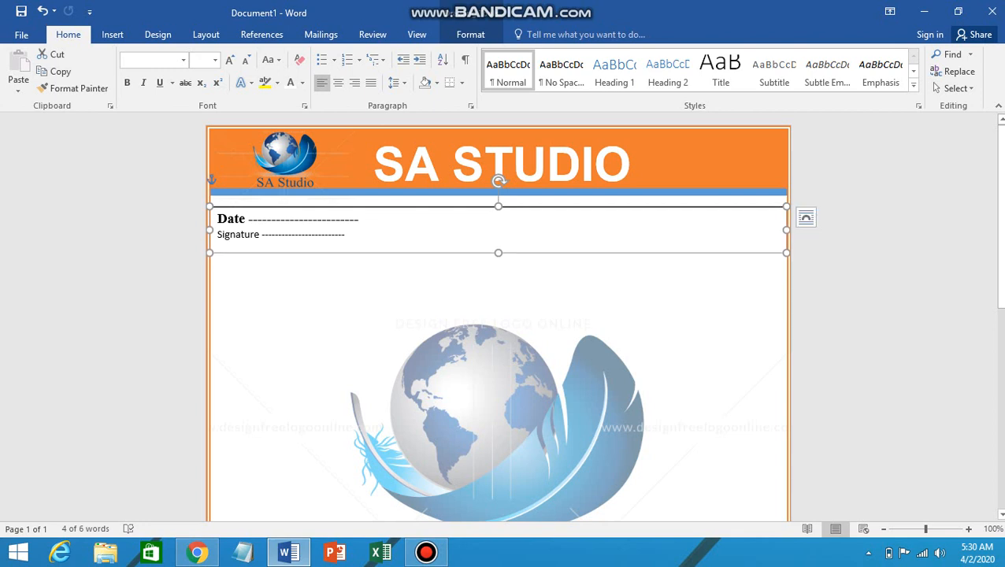
{"action": "left_click", "coordinate": [219, 235]}
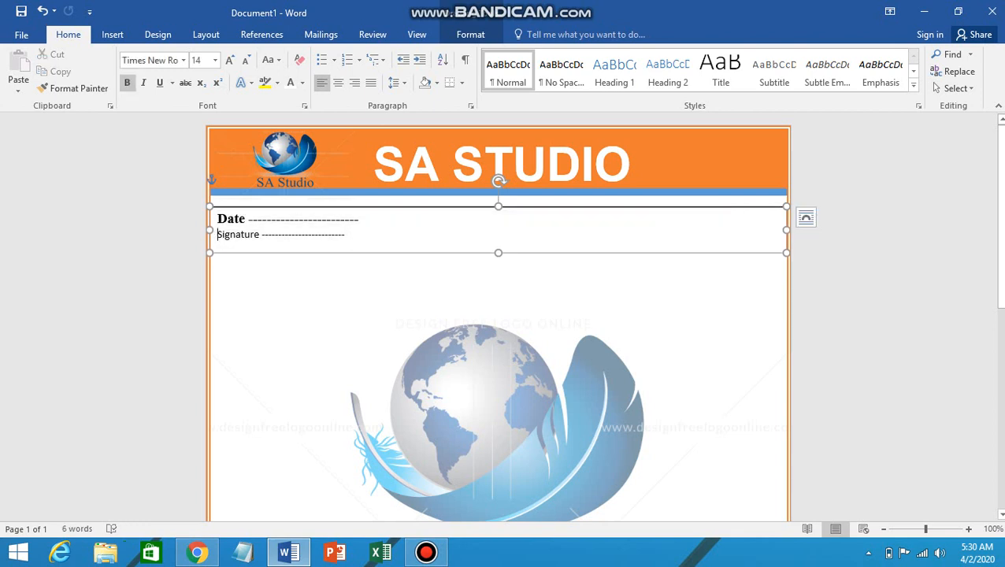
{"action": "key", "text": "Return"}
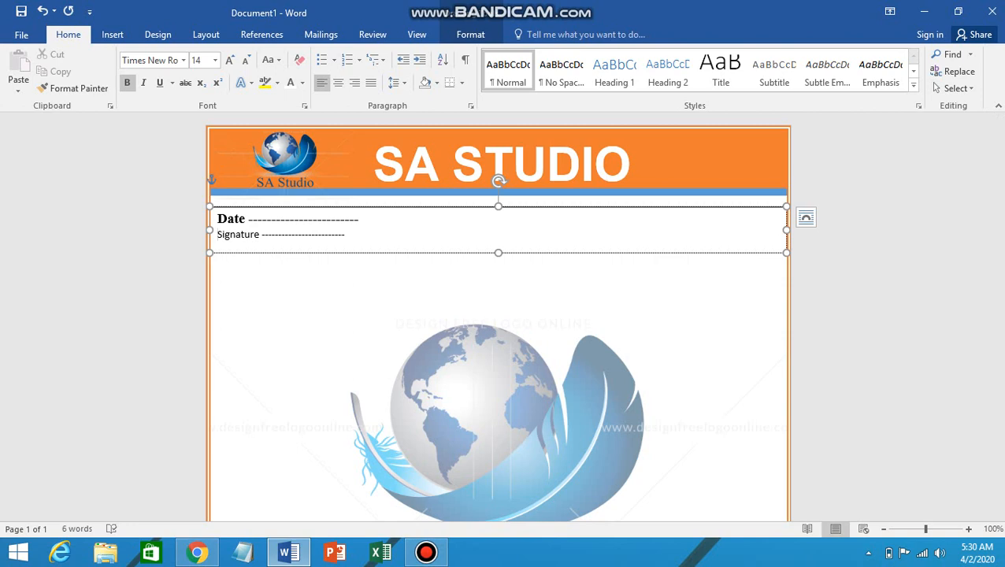
{"action": "left_click_drag", "start_coordinate": [218, 235], "coordinate": [344, 234]}
Step: Retype 'Signature -----------------' at the right end of the Date line
{"action": "key", "text": "Delete"}
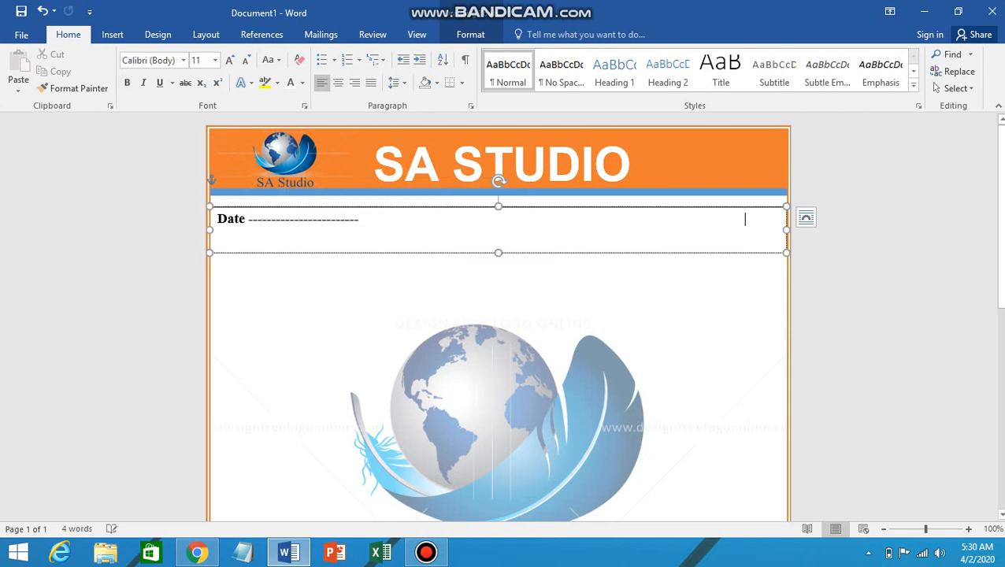
{"action": "type", "text": "s"}
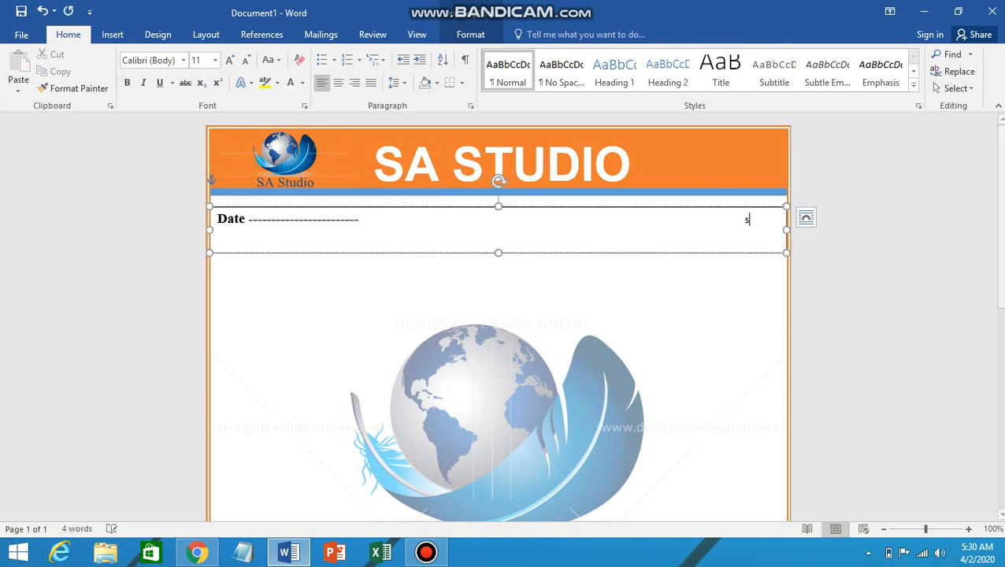
{"action": "key", "text": "BackSpace"}
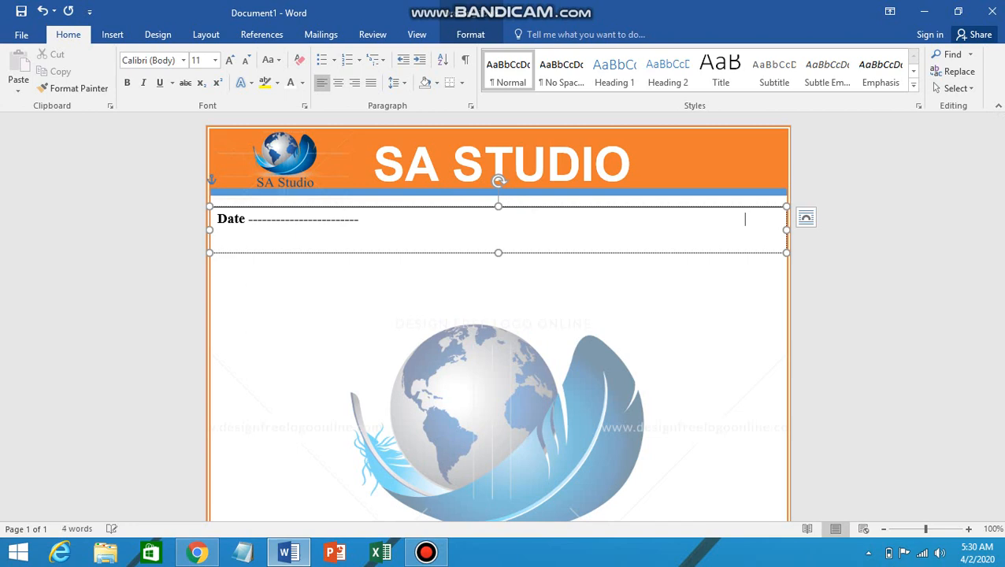
{"action": "type", "text": "Sign"}
{"action": "type", "text": "ature"}
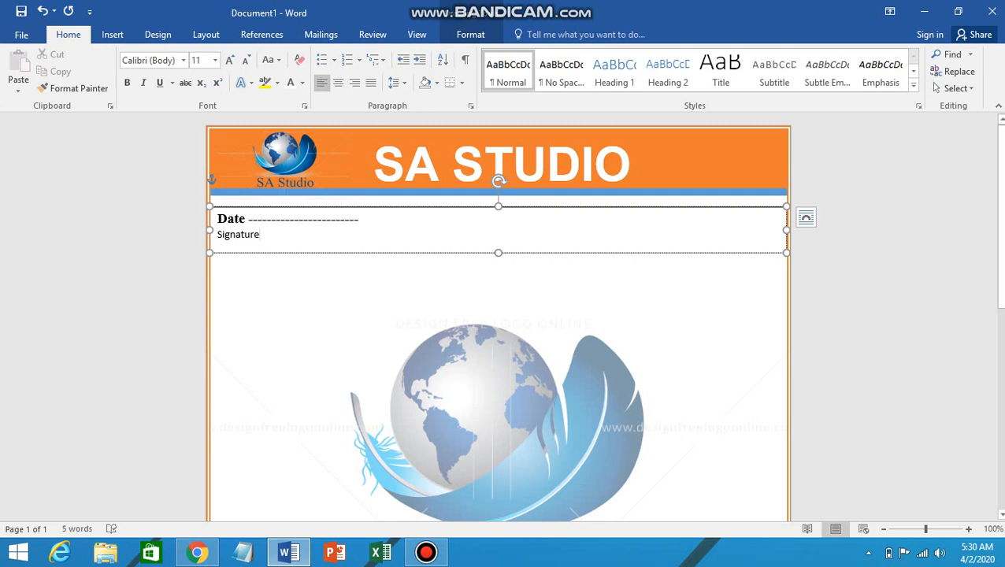
{"action": "left_click_drag", "start_coordinate": [217, 234], "coordinate": [264, 234]}
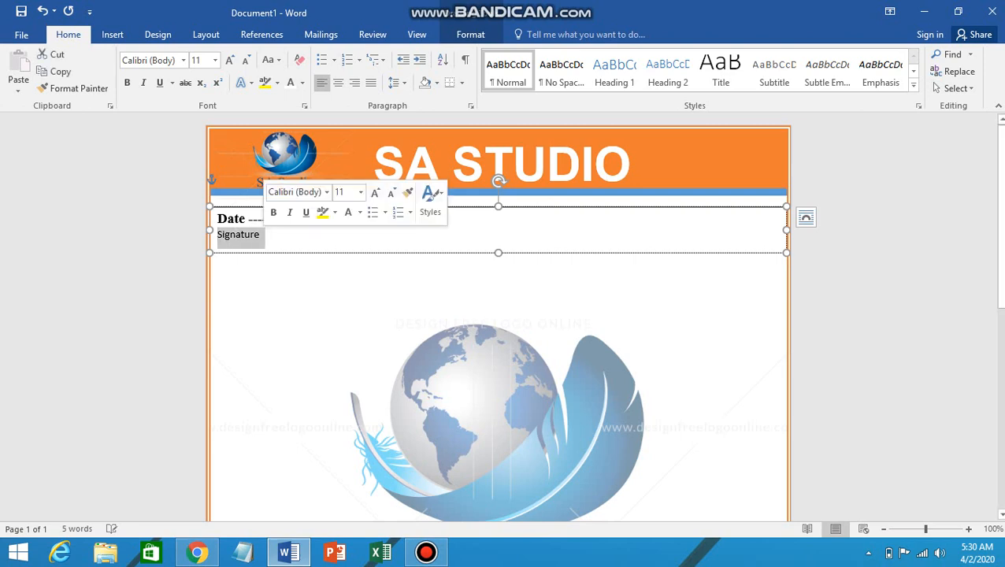
{"action": "key", "text": "BackSpace"}
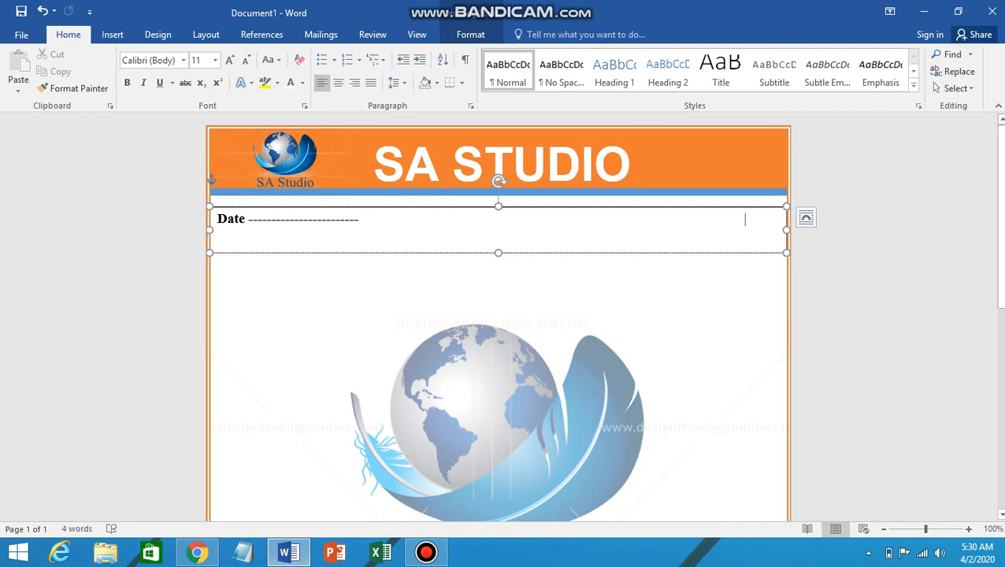
{"action": "key", "text": "BackSpace"}
{"action": "key", "text": "BackSpace"}
{"action": "key", "text": "BackSpace"}
{"action": "key", "text": "BackSpace"}
{"action": "key", "text": "BackSpace"}
{"action": "key", "text": "BackSpace"}
{"action": "key", "text": "BackSpace"}
{"action": "key", "text": "BackSpace"}
{"action": "key", "text": "BackSpace"}
{"action": "key", "text": "BackSpace"}
{"action": "key", "text": "BackSpace"}
{"action": "key", "text": "BackSpace"}
{"action": "key", "text": "BackSpace"}
{"action": "key", "text": "BackSpace"}
{"action": "key", "text": "BackSpace"}
{"action": "key", "text": "BackSpace"}
{"action": "key", "text": "BackSpace"}
{"action": "key", "text": "BackSpace"}
{"action": "key", "text": "BackSpace"}
{"action": "key", "text": "BackSpace"}
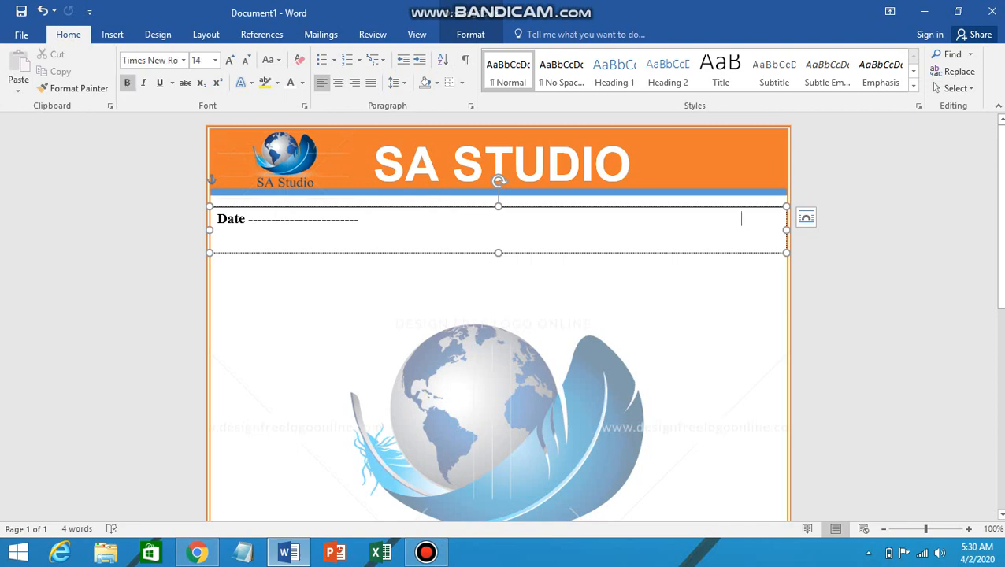
{"action": "key", "text": "BackSpace"}
{"action": "key", "text": "BackSpace"}
{"action": "key", "text": "BackSpace"}
{"action": "key", "text": "BackSpace"}
{"action": "key", "text": "BackSpace"}
{"action": "type", "text": "Signat"}
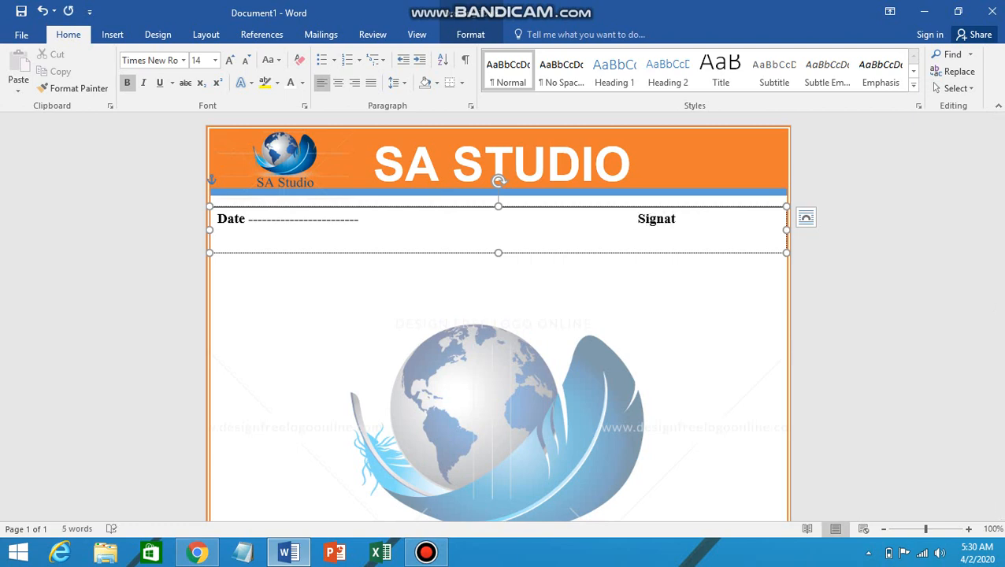
{"action": "type", "text": "ure -----------------"}
Step: Tidy the Signature dashes and shorten the Date/Signature box's height
{"action": "key", "text": "Return"}
{"action": "type", "text": "--"}
{"action": "key", "text": "BackSpace"}
{"action": "key", "text": "BackSpace"}
{"action": "key", "text": "BackSpace"}
{"action": "key", "text": "BackSpace"}
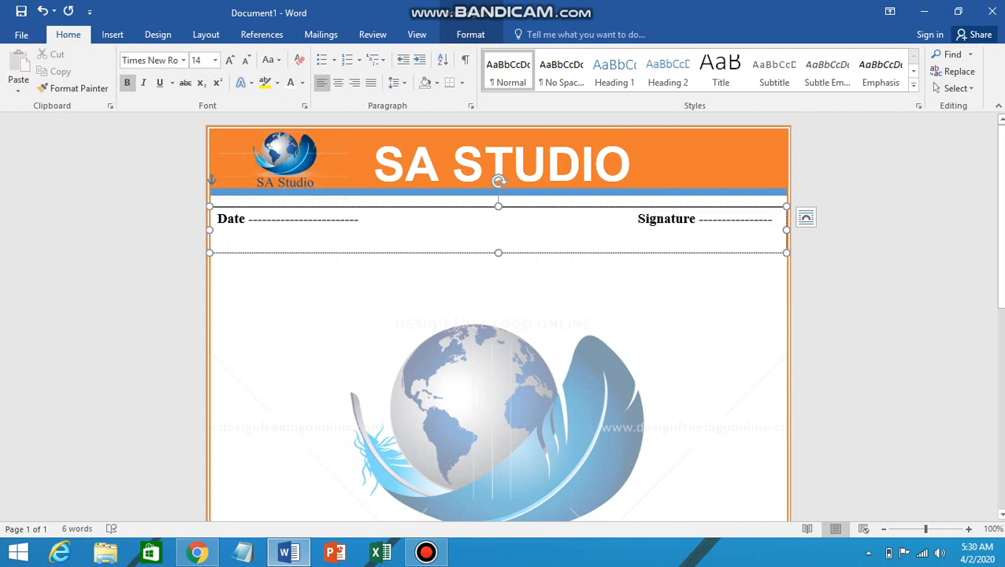
{"action": "key", "text": "BackSpace"}
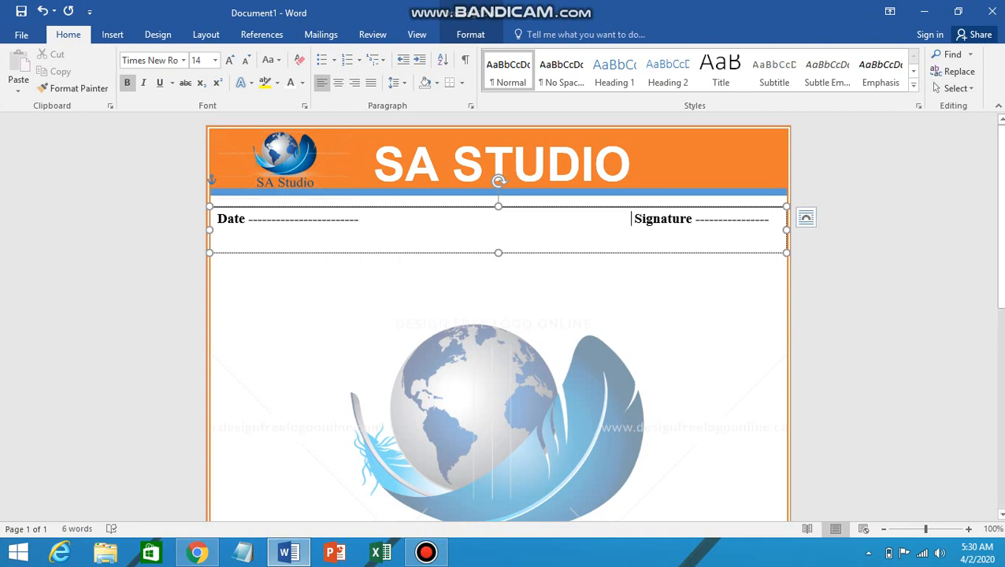
{"action": "type", "text": "---"}
{"action": "left_click_drag", "start_coordinate": [498, 253], "coordinate": [504, 241]}
{"action": "left_click", "coordinate": [207, 180]}
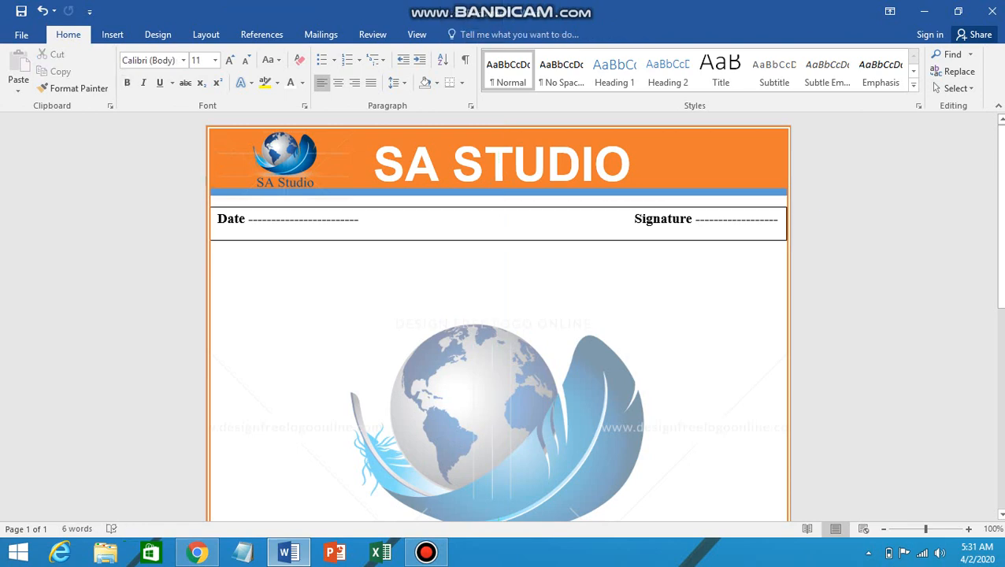
Step: Give the Date/Signature box No Outline and No Fill, then nudge it down, centred
{"action": "double_click", "coordinate": [504, 240]}
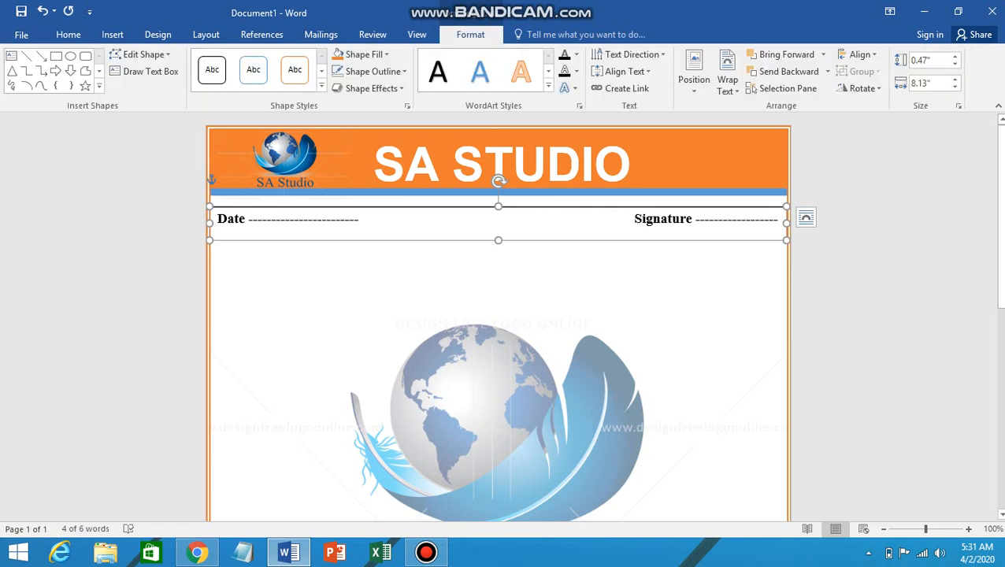
{"action": "left_click", "coordinate": [404, 71]}
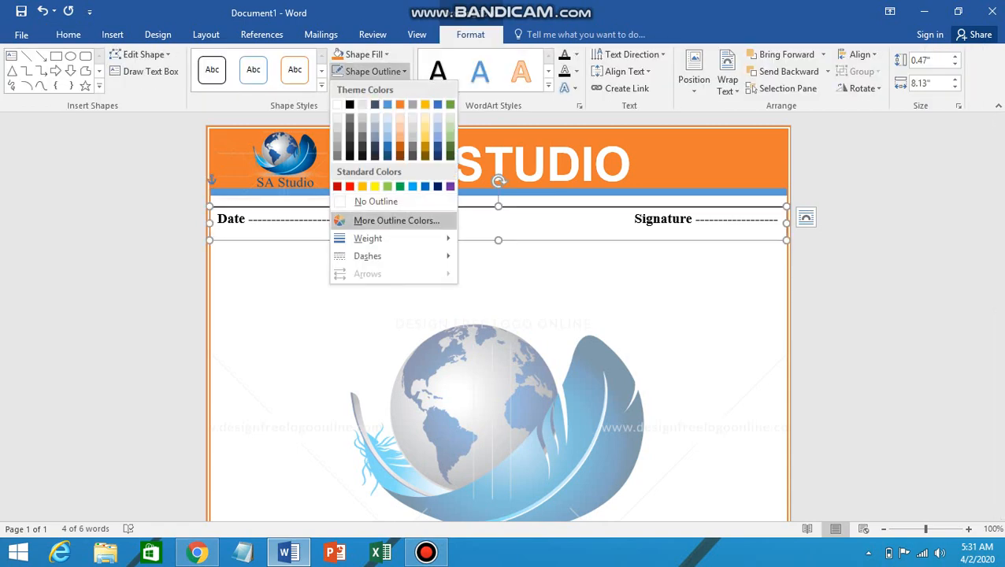
{"action": "left_click", "coordinate": [372, 199]}
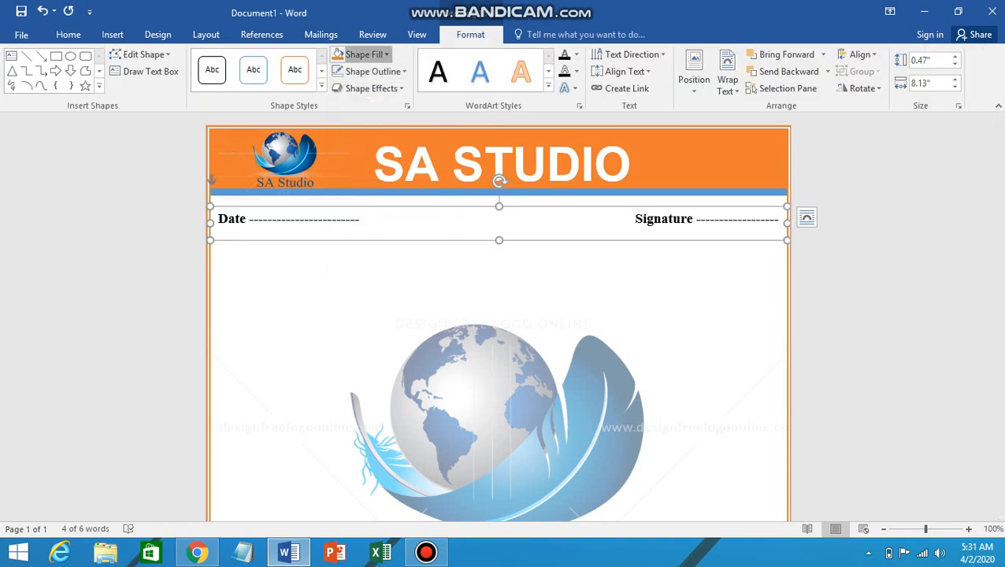
{"action": "left_click", "coordinate": [362, 54]}
{"action": "left_click", "coordinate": [366, 184]}
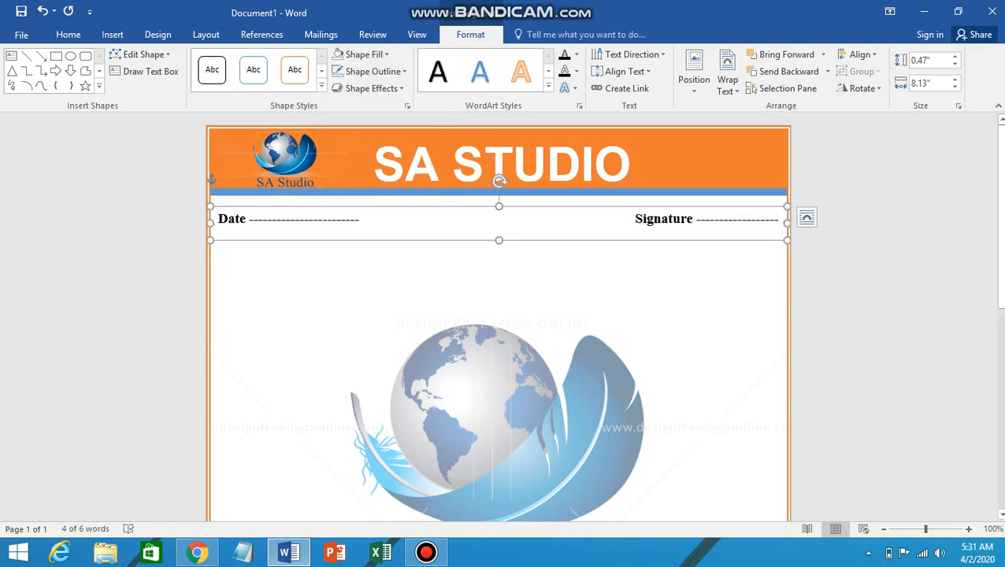
{"action": "left_click", "coordinate": [206, 180]}
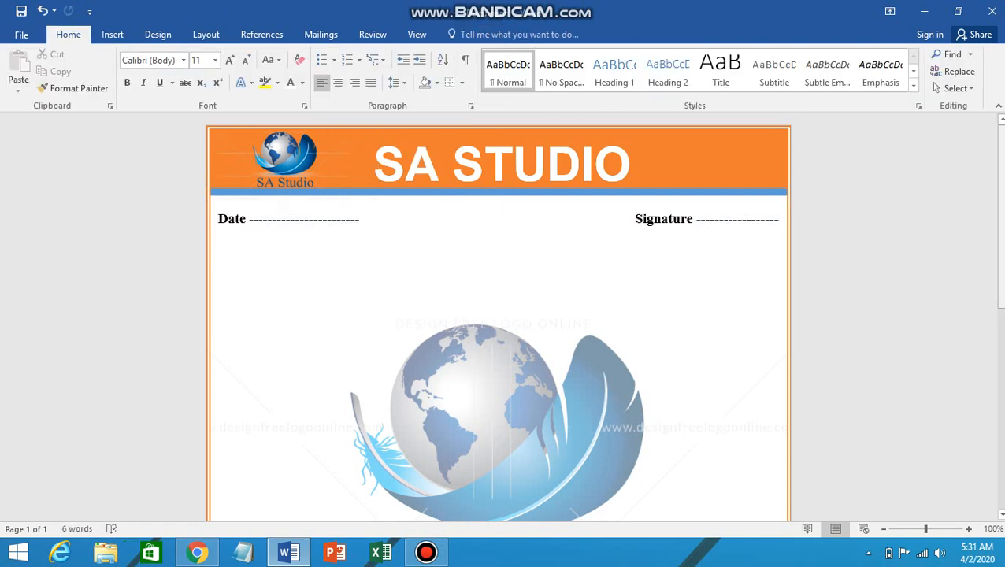
{"action": "scroll", "coordinate": [603, 317], "scroll_direction": "down", "scroll_amount": 1}
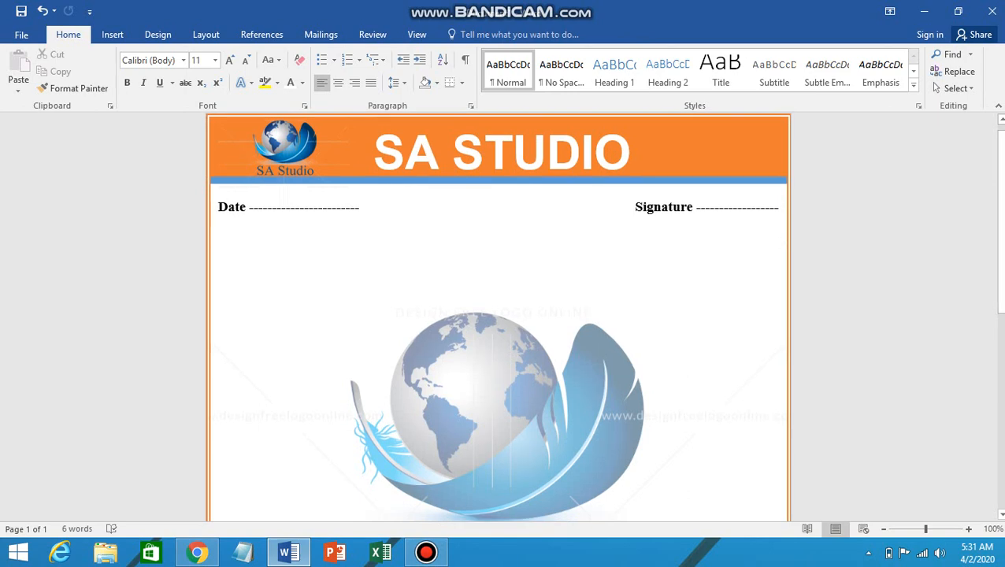
{"action": "left_click", "coordinate": [499, 211]}
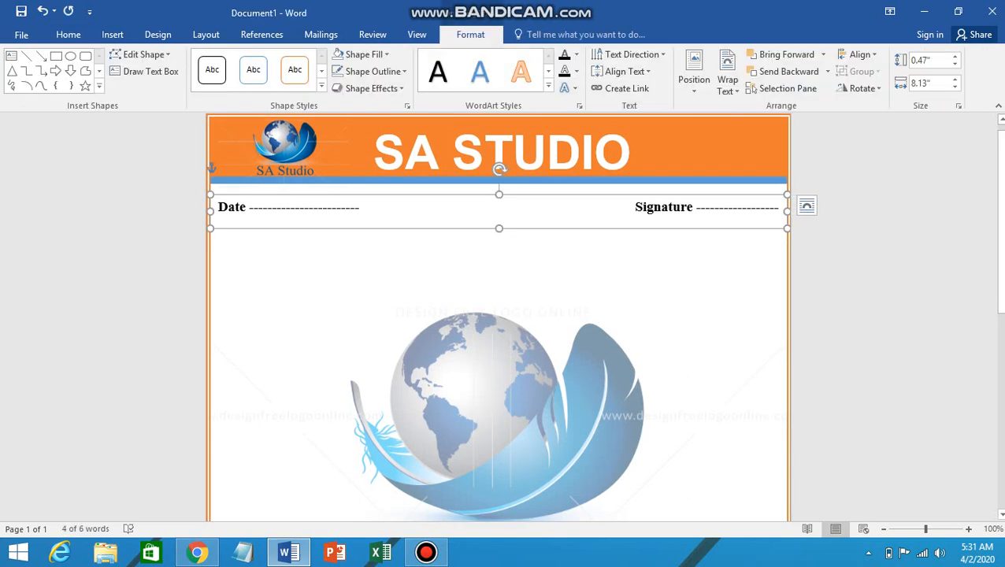
{"action": "left_click_drag", "start_coordinate": [498, 169], "coordinate": [498, 177]}
Step: Pick the Text Box shape from Insert > Shapes and scroll to the page bottom
{"action": "left_click", "coordinate": [207, 168]}
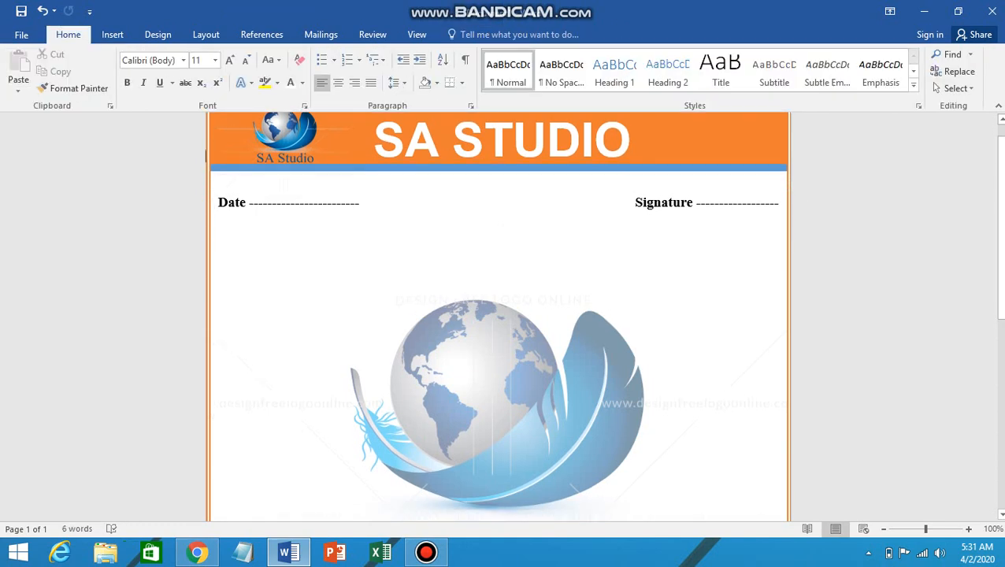
{"action": "left_click", "coordinate": [112, 33]}
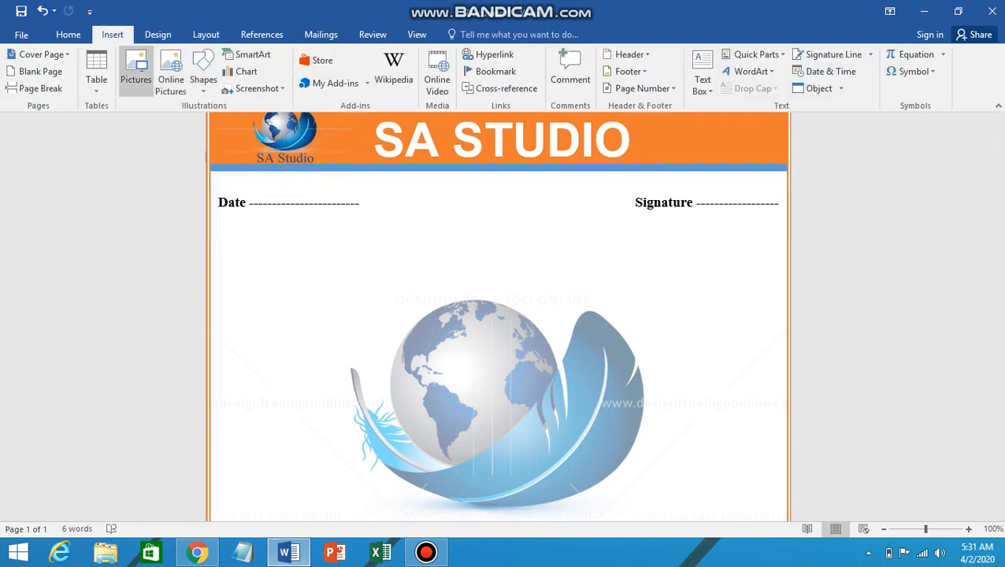
{"action": "left_click", "coordinate": [203, 79]}
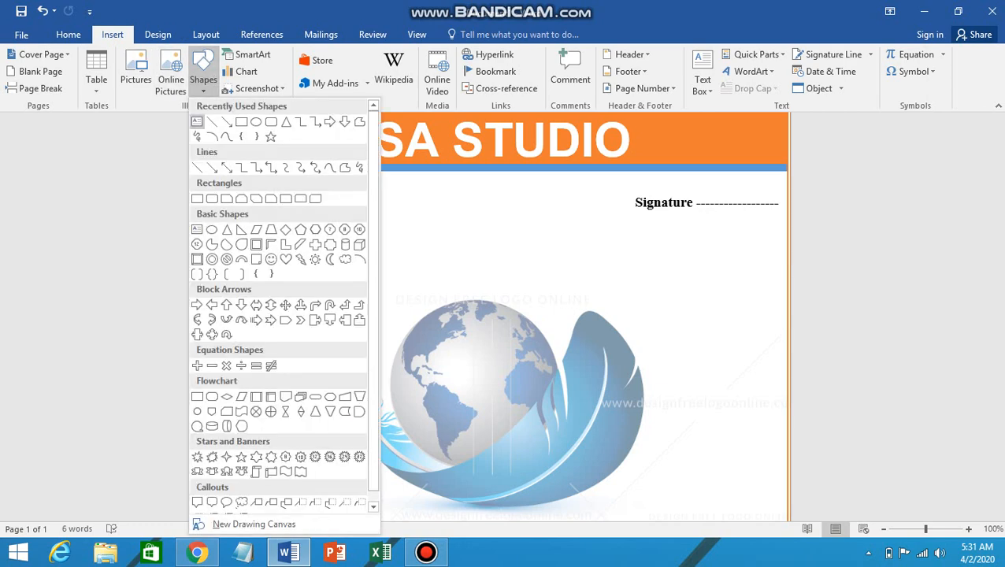
{"action": "left_click", "coordinate": [197, 121]}
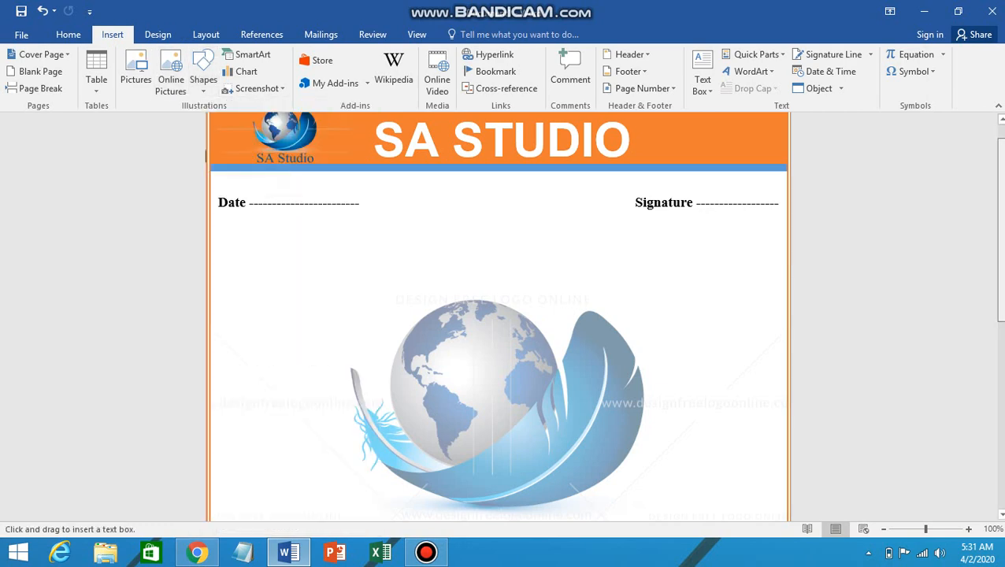
{"action": "scroll", "coordinate": [498, 315], "scroll_direction": "down", "scroll_amount": 8}
{"action": "scroll", "coordinate": [498, 315], "scroll_direction": "down", "scroll_amount": 2}
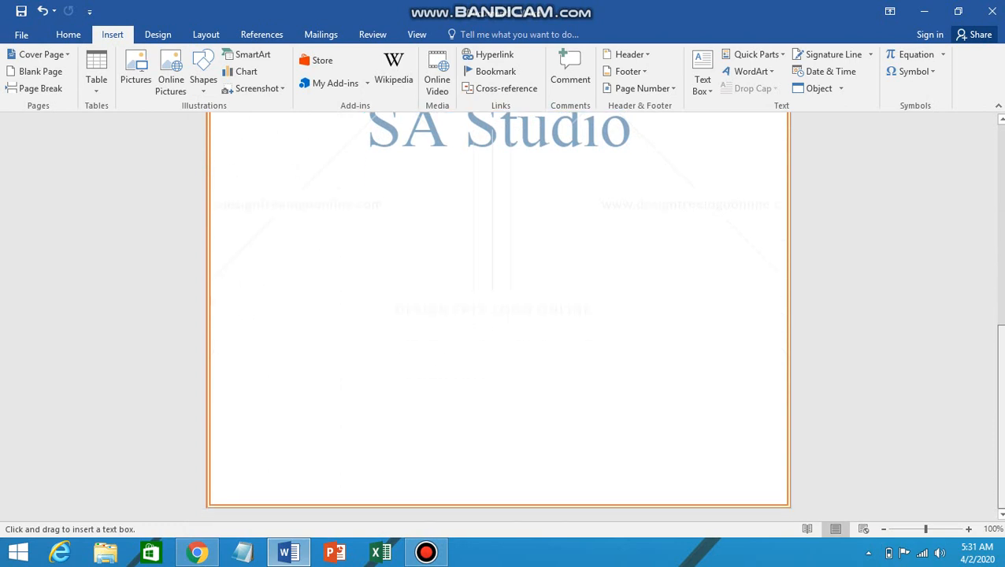
Step: Draw a footer text box and type the studio's address, 'Contact us' phone number and e-mail
{"action": "left_click_drag", "start_coordinate": [217, 438], "coordinate": [777, 501]}
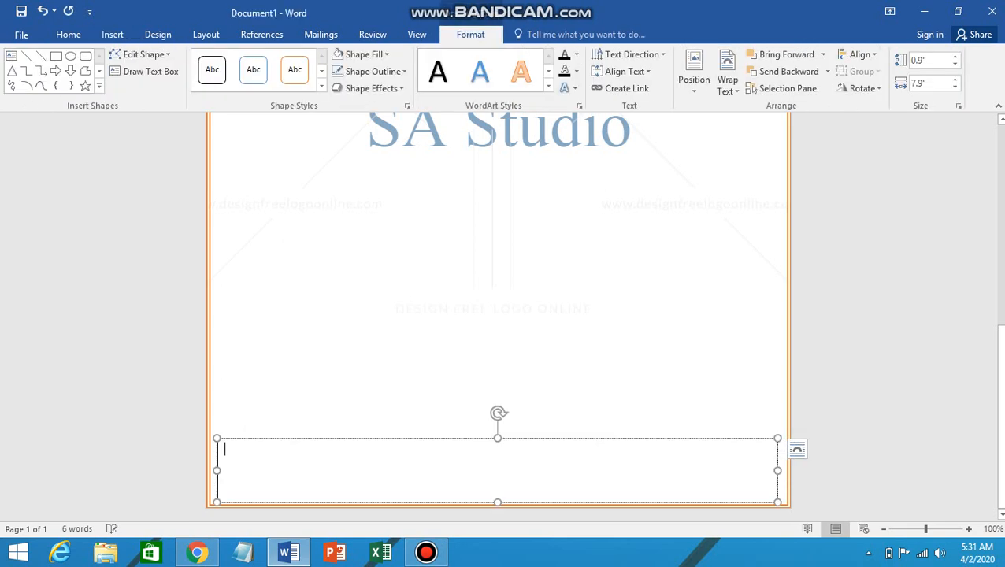
{"action": "type", "text": "Defence"}
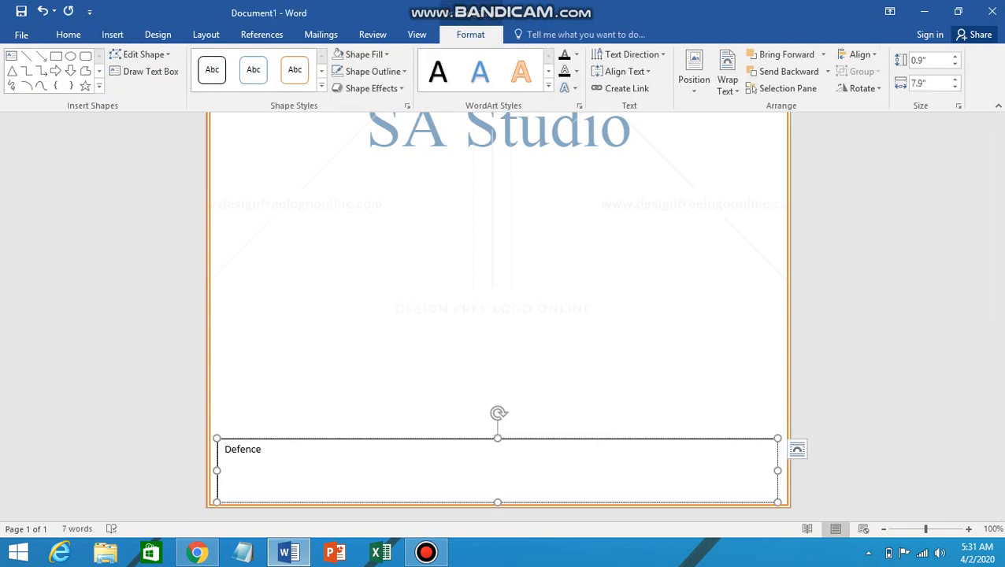
{"action": "type", "text": " :"}
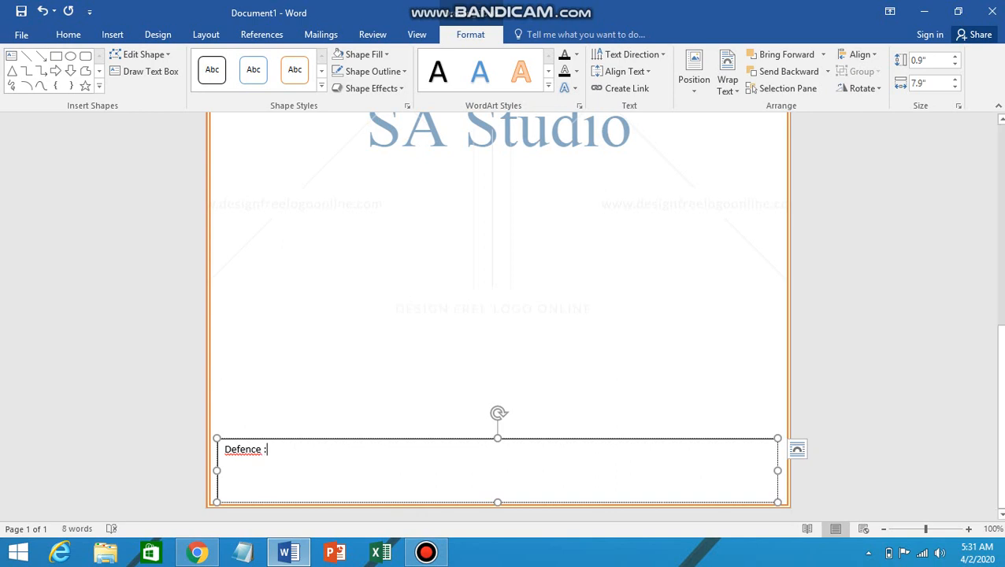
{"action": "key", "text": "Left"}
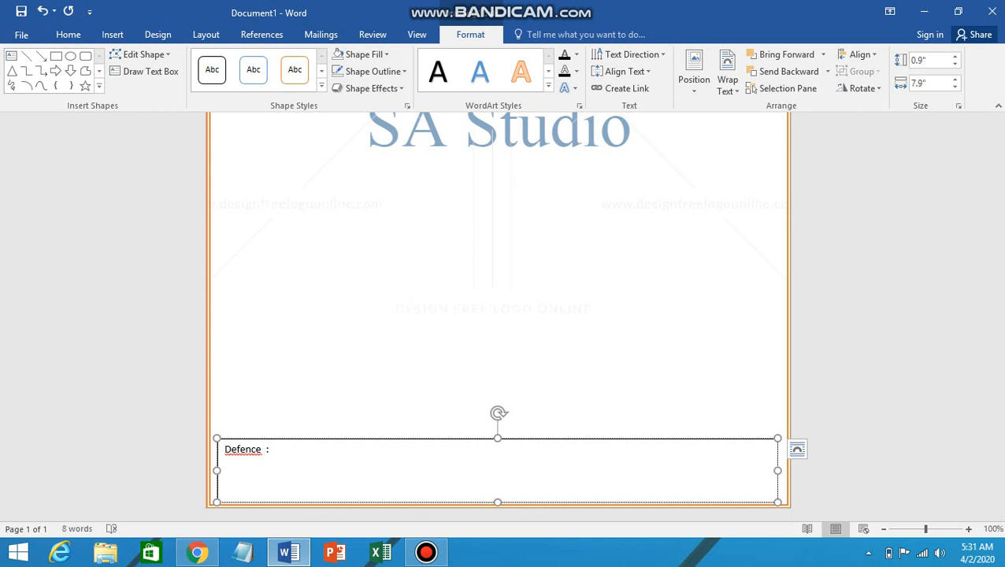
{"action": "type", "text": "Road : Lahoe"}
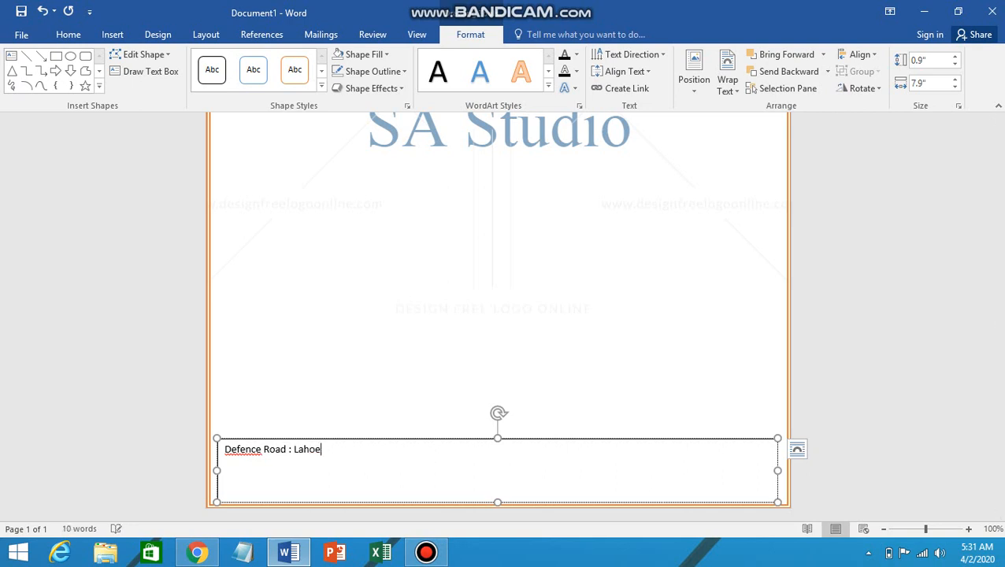
{"action": "key", "text": "BackSpace"}
{"action": "type", "text": "re Pakistan Contact"}
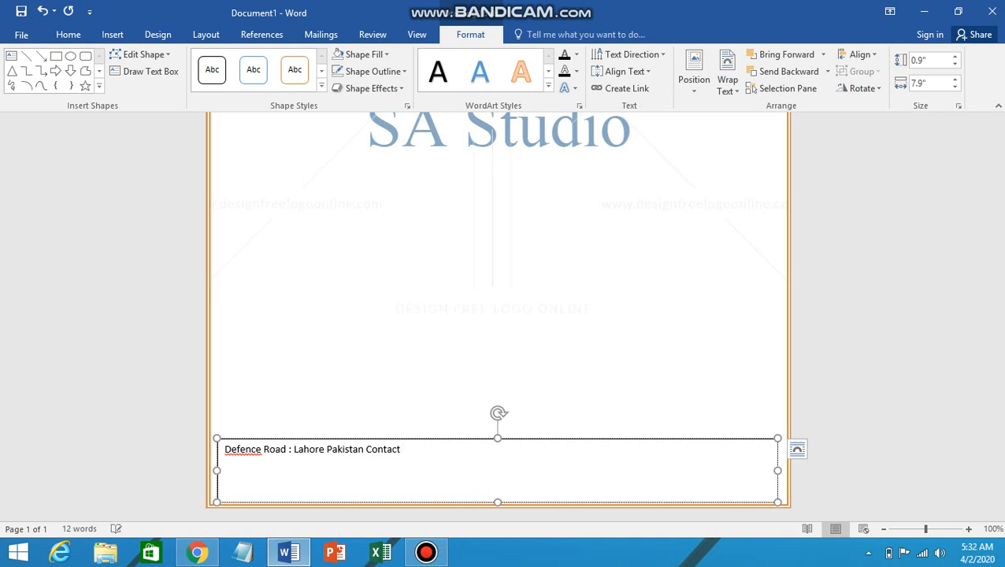
{"action": "type", "text": " us : 86040596 Email"}
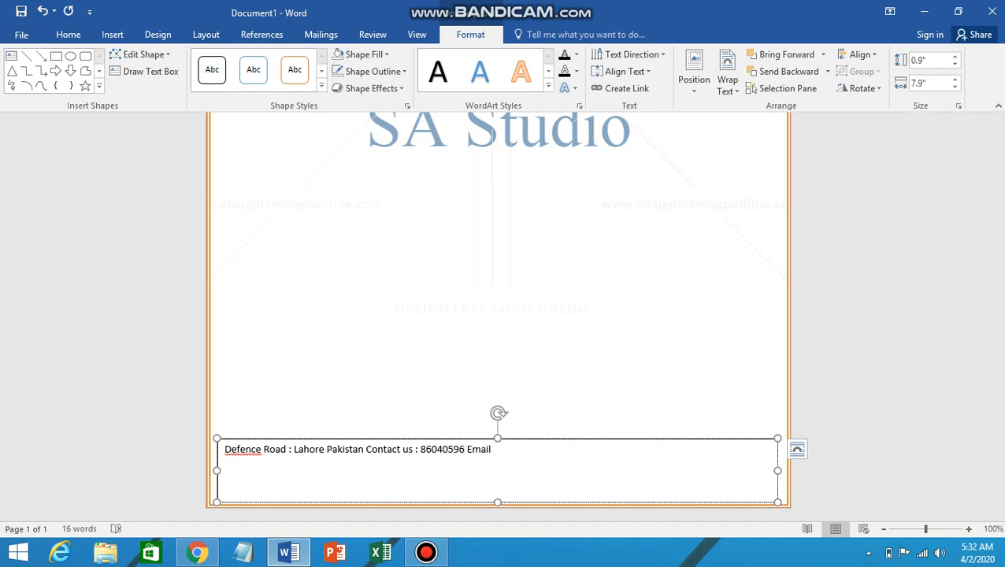
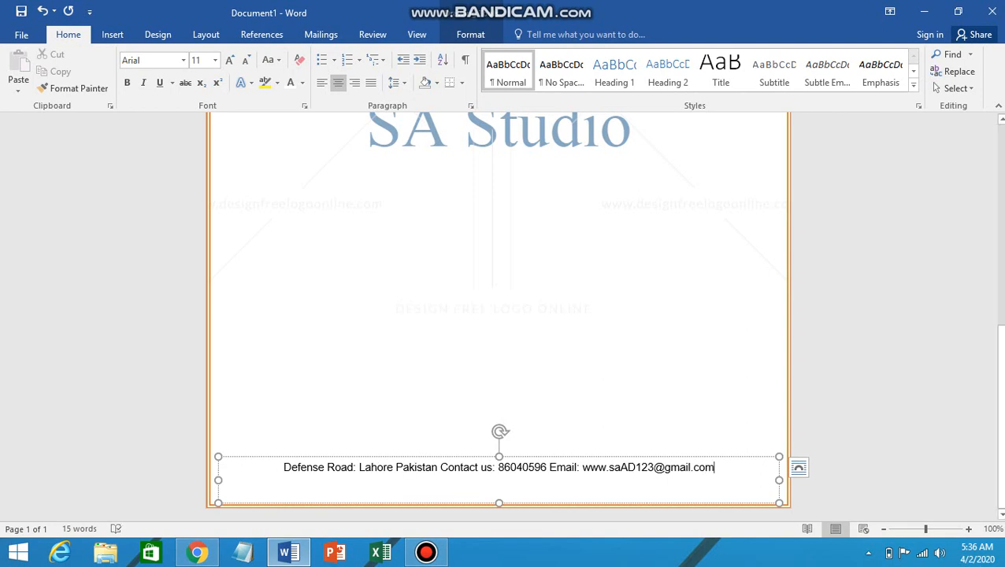
{"action": "key", "text": "ctrl+a"}
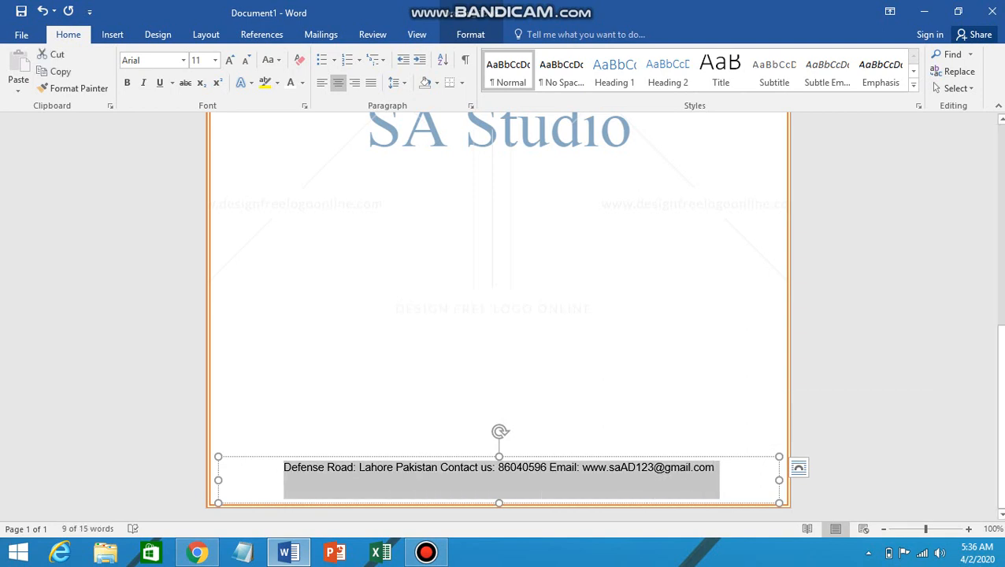
Step: Format the footer contact text as bold 16 pt Times New Roman and nudge its box down, centred
{"action": "left_click", "coordinate": [229, 60]}
{"action": "left_click", "coordinate": [230, 60]}
{"action": "left_click", "coordinate": [229, 60]}
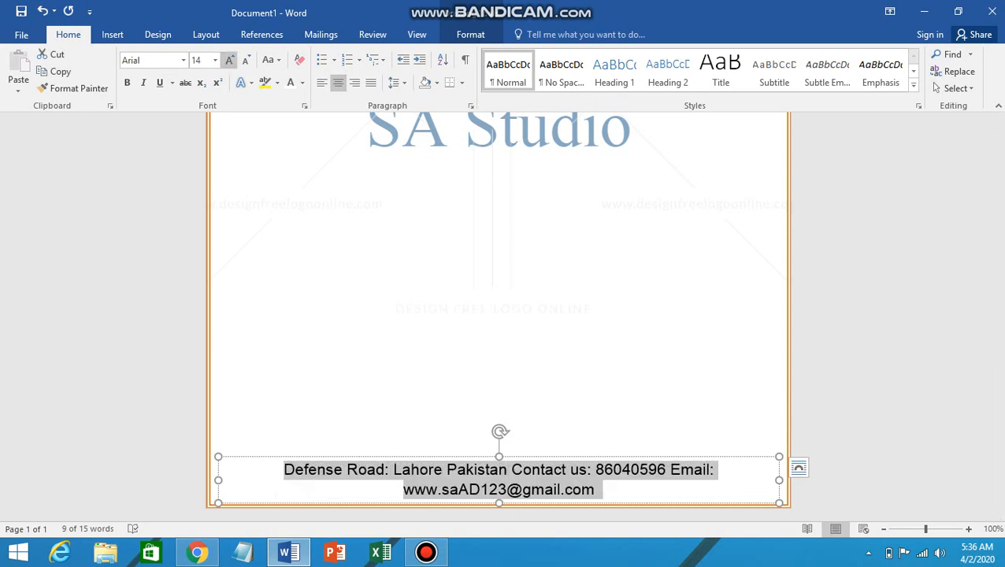
{"action": "left_click", "coordinate": [126, 83]}
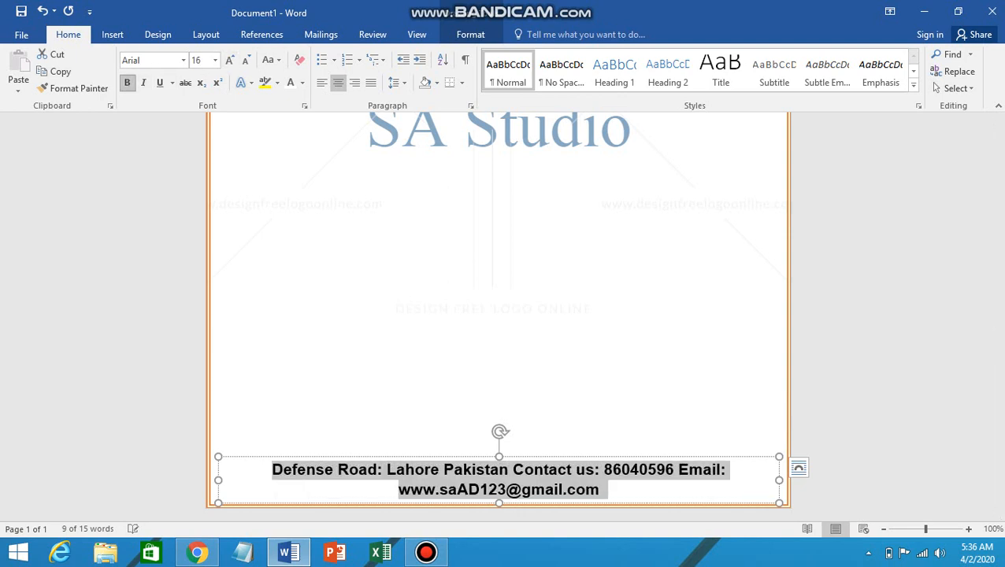
{"action": "left_click", "coordinate": [183, 59]}
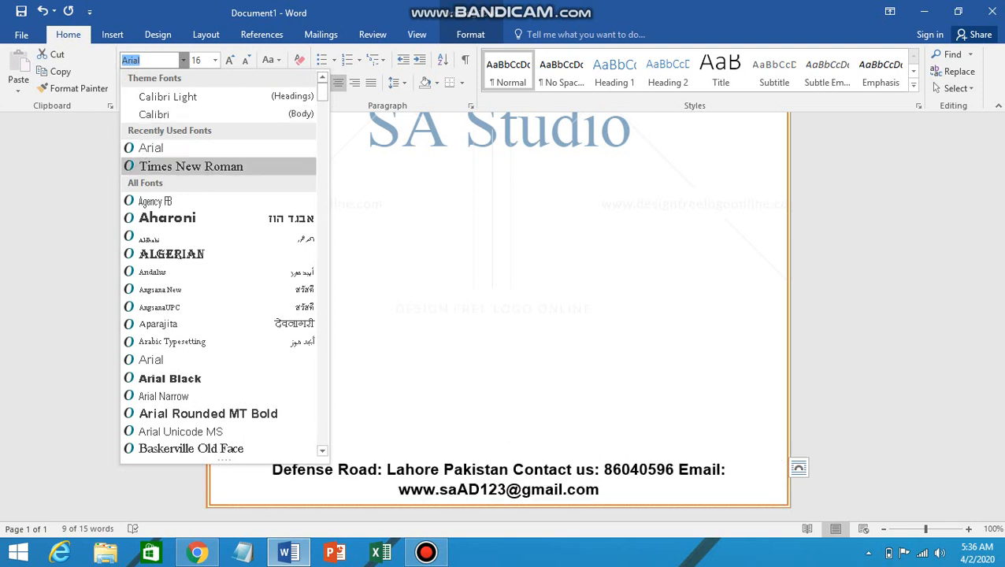
{"action": "left_click", "coordinate": [190, 166]}
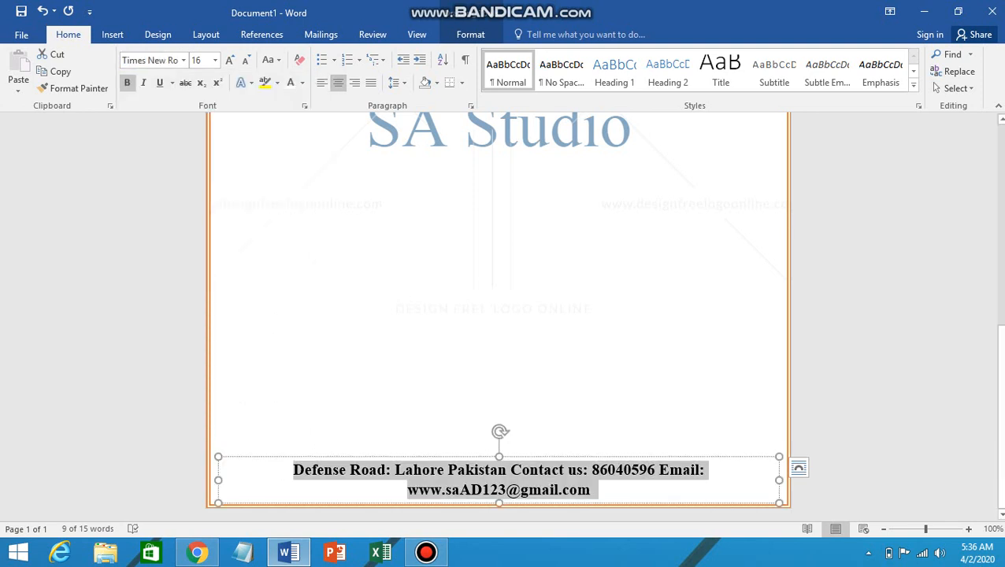
{"action": "left_click_drag", "start_coordinate": [551, 456], "coordinate": [551, 459]}
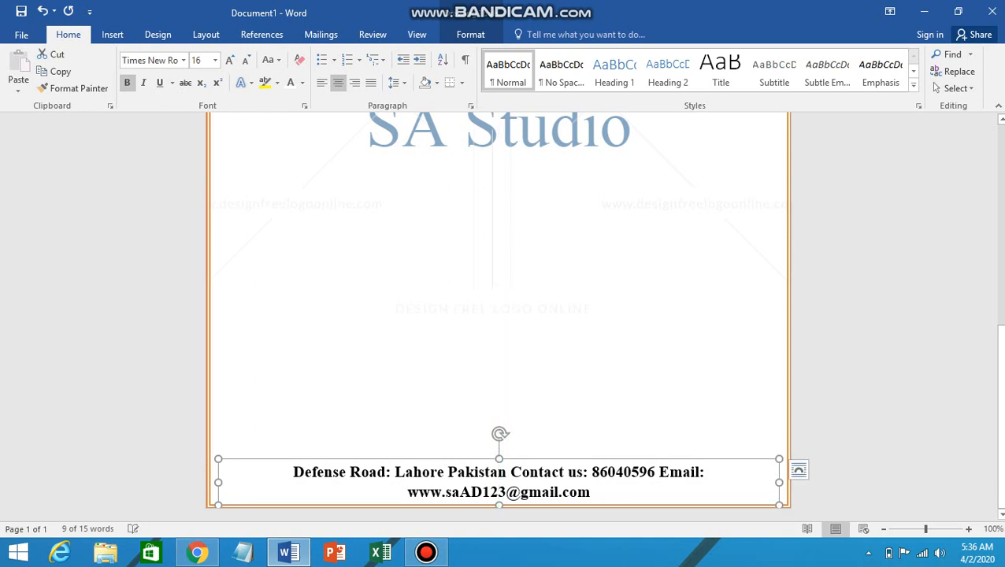
{"action": "left_click", "coordinate": [498, 315]}
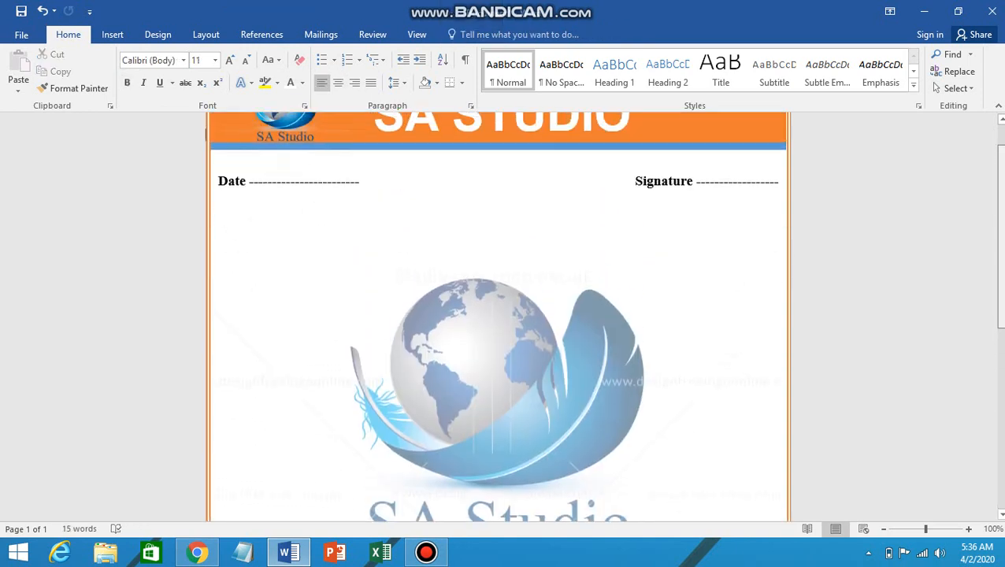
{"action": "left_click_drag", "start_coordinate": [1000, 236], "coordinate": [1001, 215]}
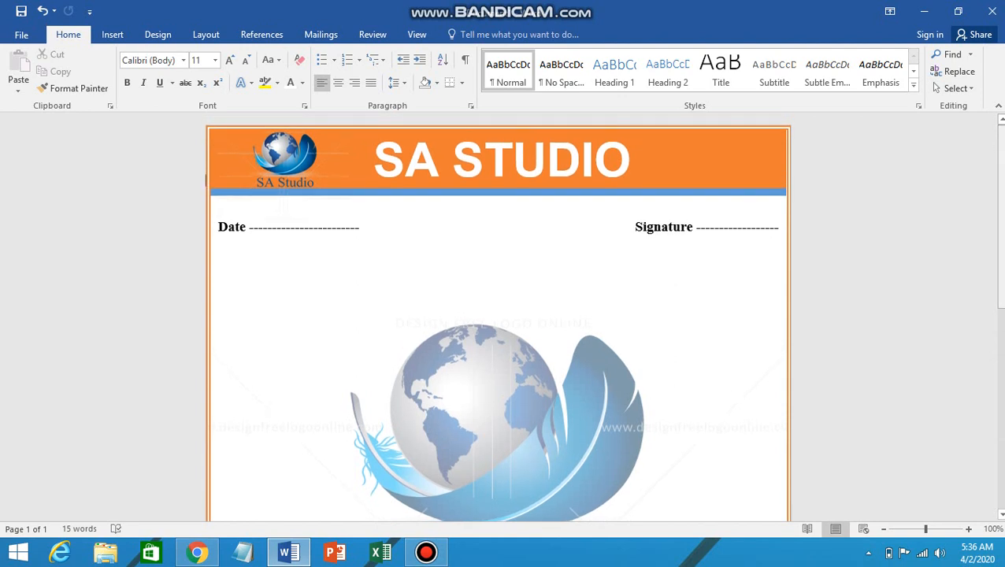
{"action": "scroll", "coordinate": [206, 180], "scroll_direction": "down", "scroll_amount": 10}
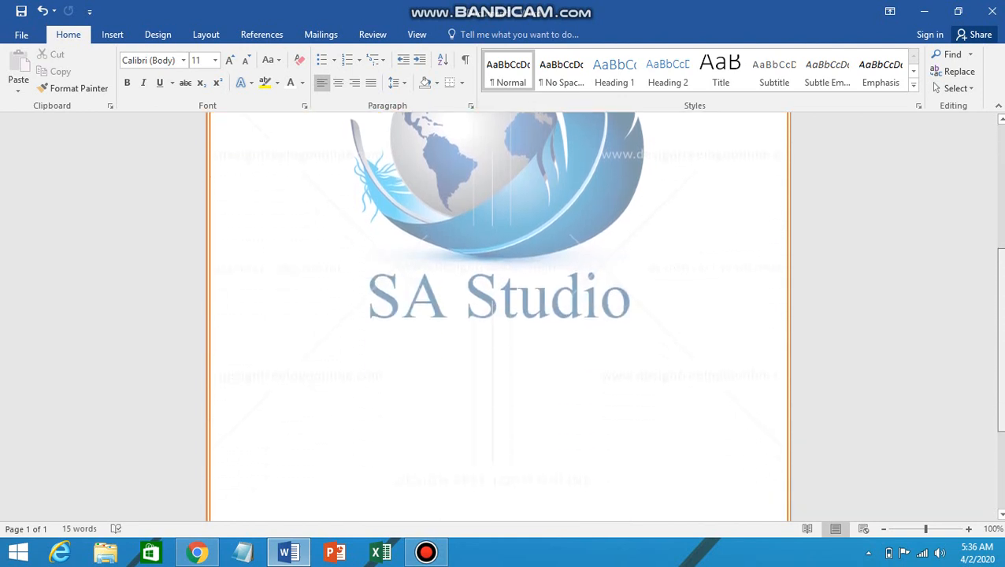
{"action": "scroll", "coordinate": [498, 315], "scroll_direction": "down", "scroll_amount": 1}
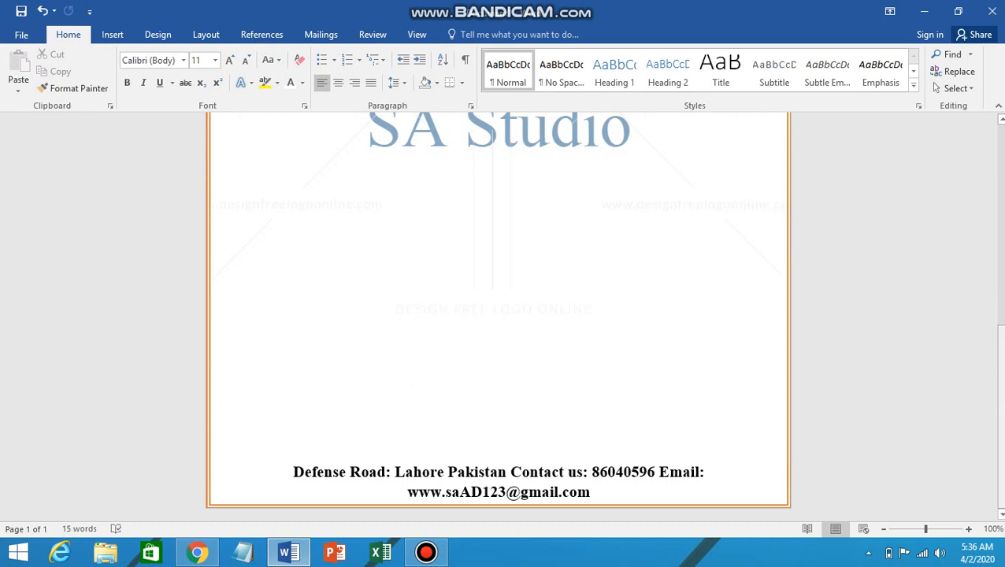
{"action": "scroll", "coordinate": [498, 315], "scroll_direction": "up", "scroll_amount": 7}
{"action": "scroll", "coordinate": [205, 180], "scroll_direction": "up", "scroll_amount": 3}
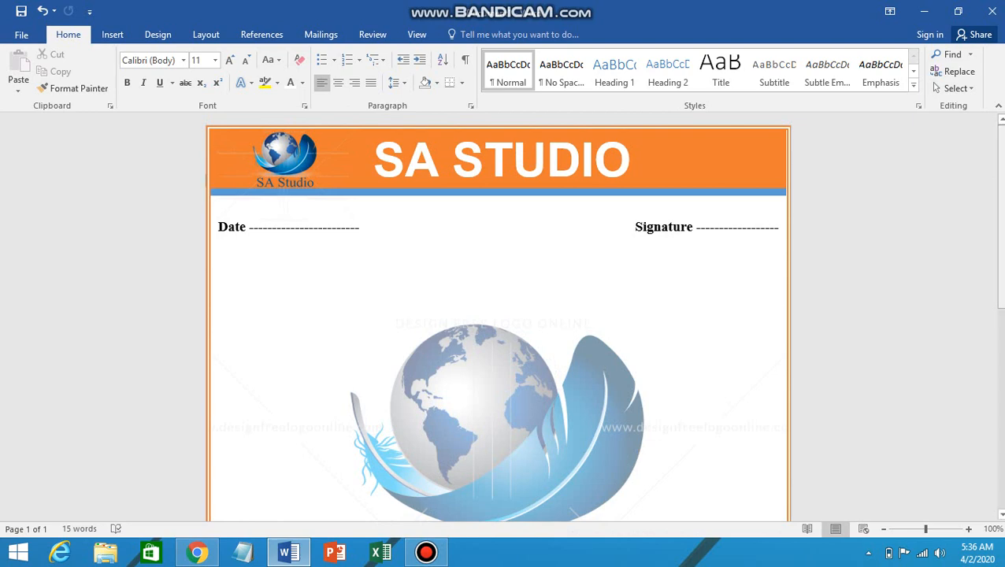
{"action": "scroll", "coordinate": [206, 180], "scroll_direction": "down", "scroll_amount": 10}
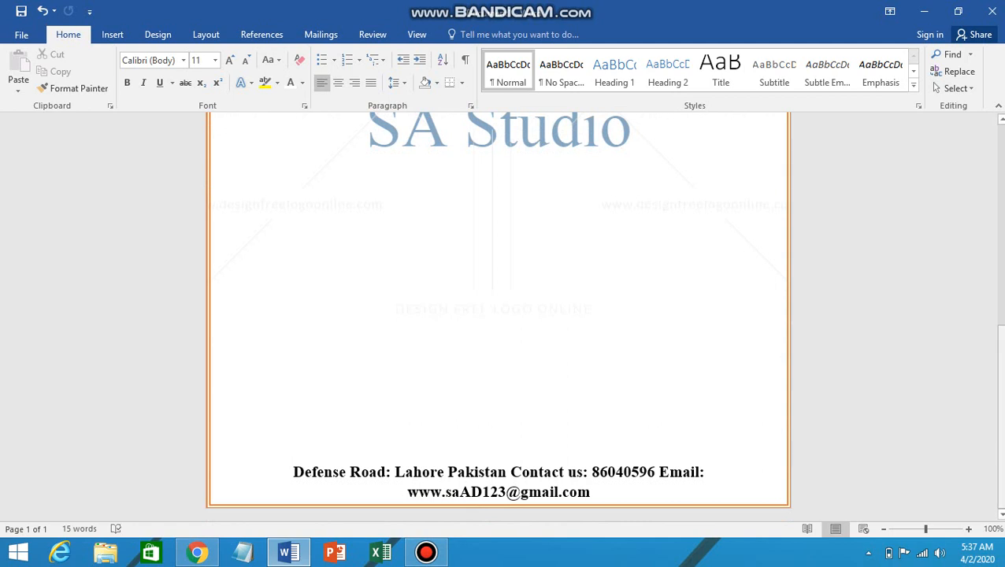
{"action": "scroll", "coordinate": [498, 315], "scroll_direction": "up", "scroll_amount": 6}
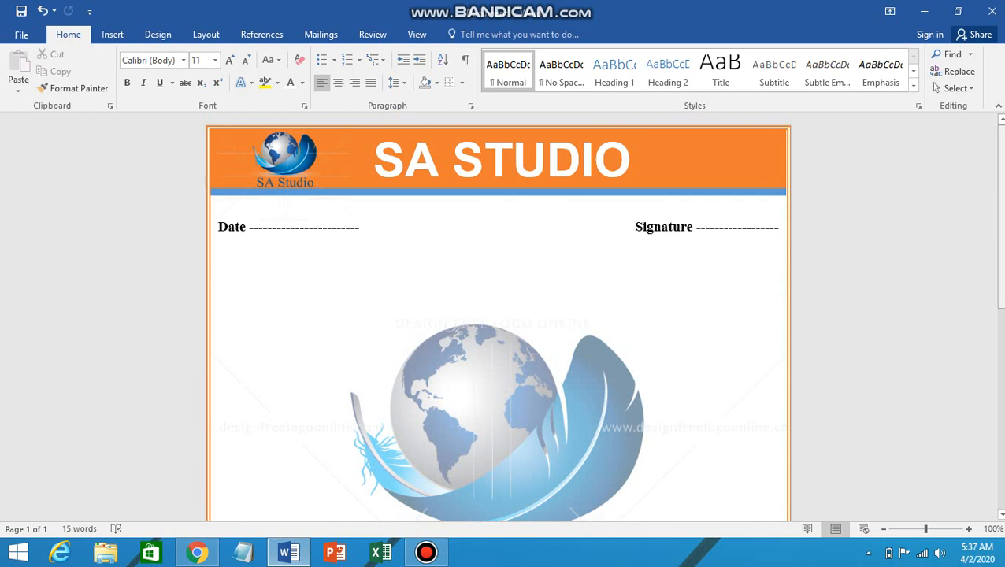
{"action": "scroll", "coordinate": [497, 322], "scroll_direction": "down", "scroll_amount": 5}
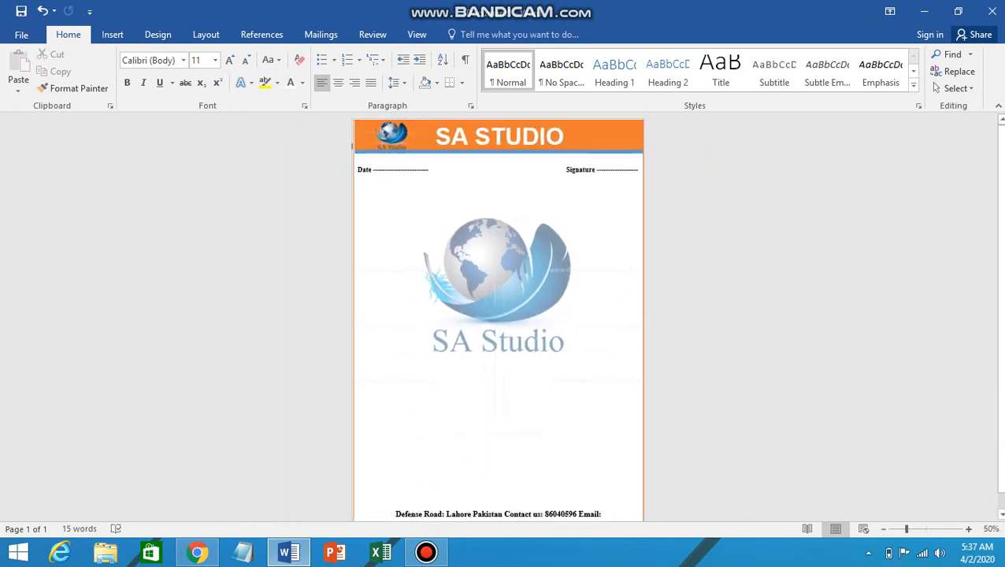
{"action": "scroll", "coordinate": [383, 174], "scroll_direction": "down", "scroll_amount": 1}
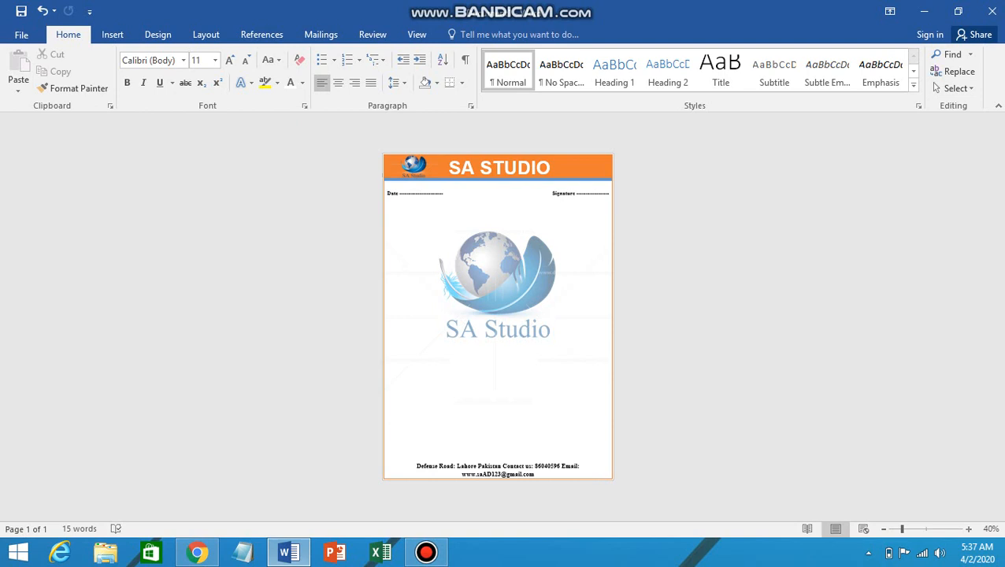
{"action": "scroll", "coordinate": [264, 147], "scroll_direction": "up", "scroll_amount": 4, "text": "ctrl"}
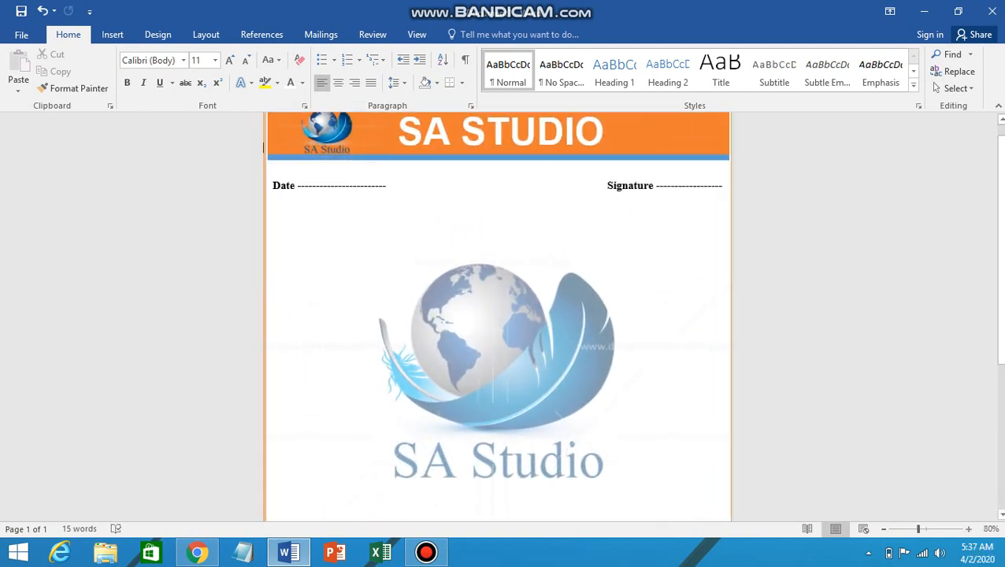
{"action": "scroll", "coordinate": [263, 147], "scroll_direction": "up", "scroll_amount": 2, "text": "ctrl"}
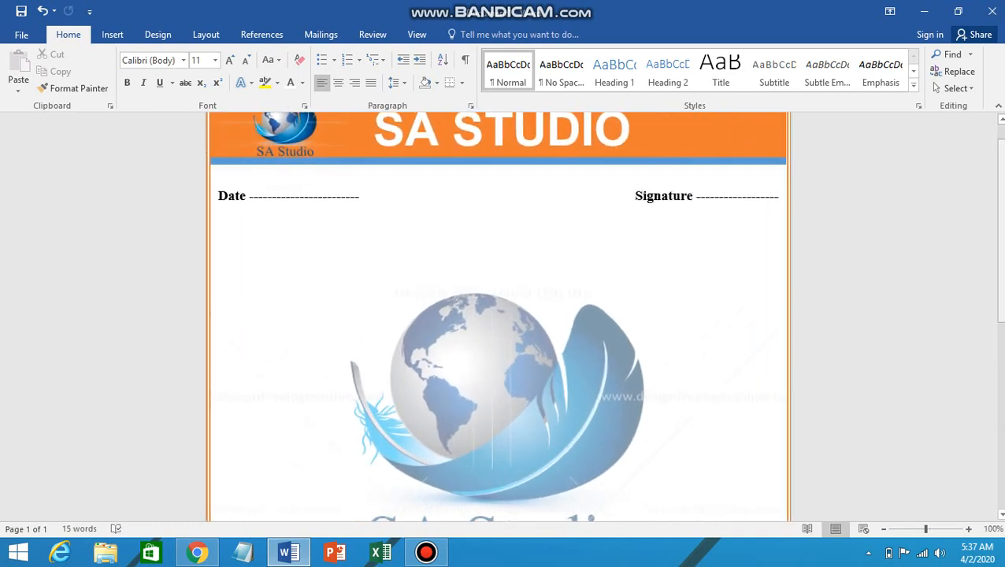
{"action": "scroll", "coordinate": [497, 315], "scroll_direction": "up", "scroll_amount": 1}
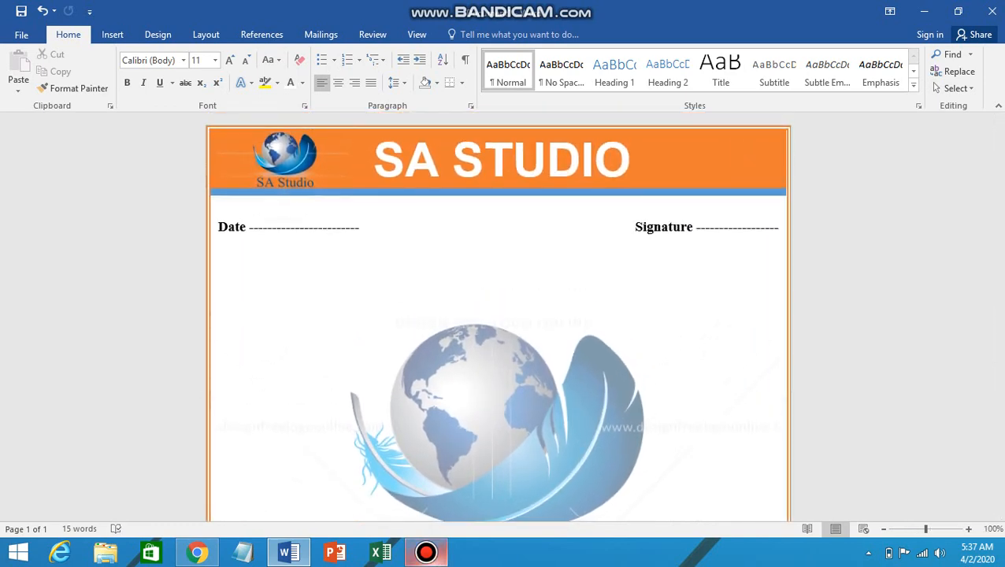